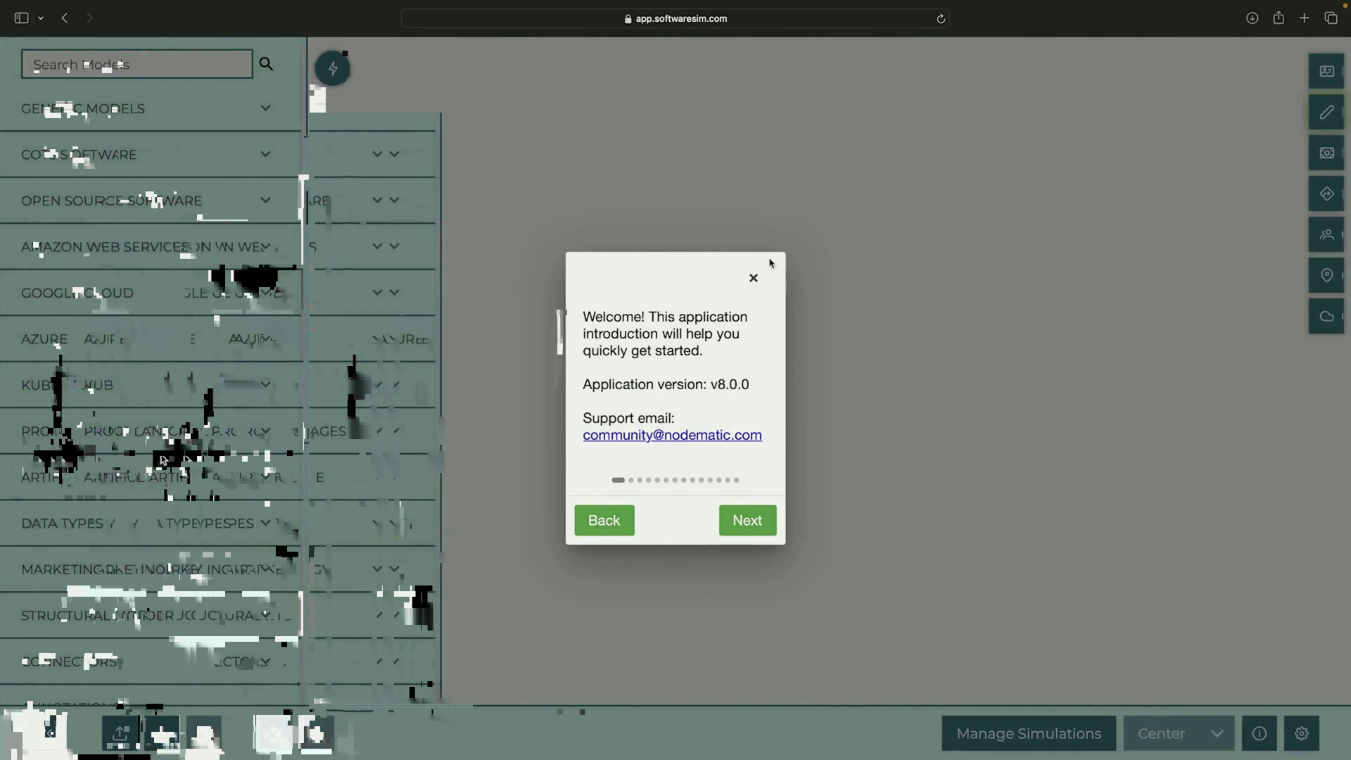
Dismiss the welcome introduction, search the models for "compute engine" and place a Compute Engine model in the canvas's upper middle
left_click(754, 272)
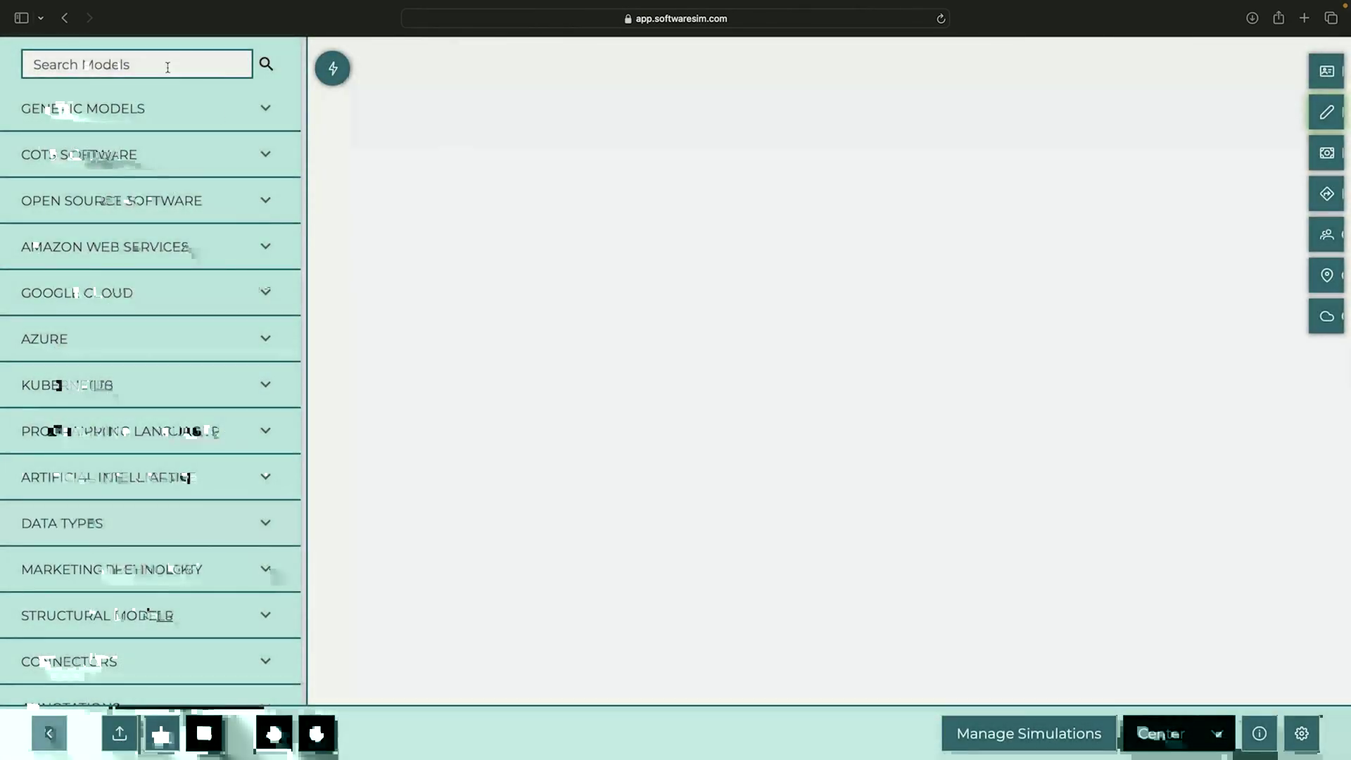
type("compute engine")
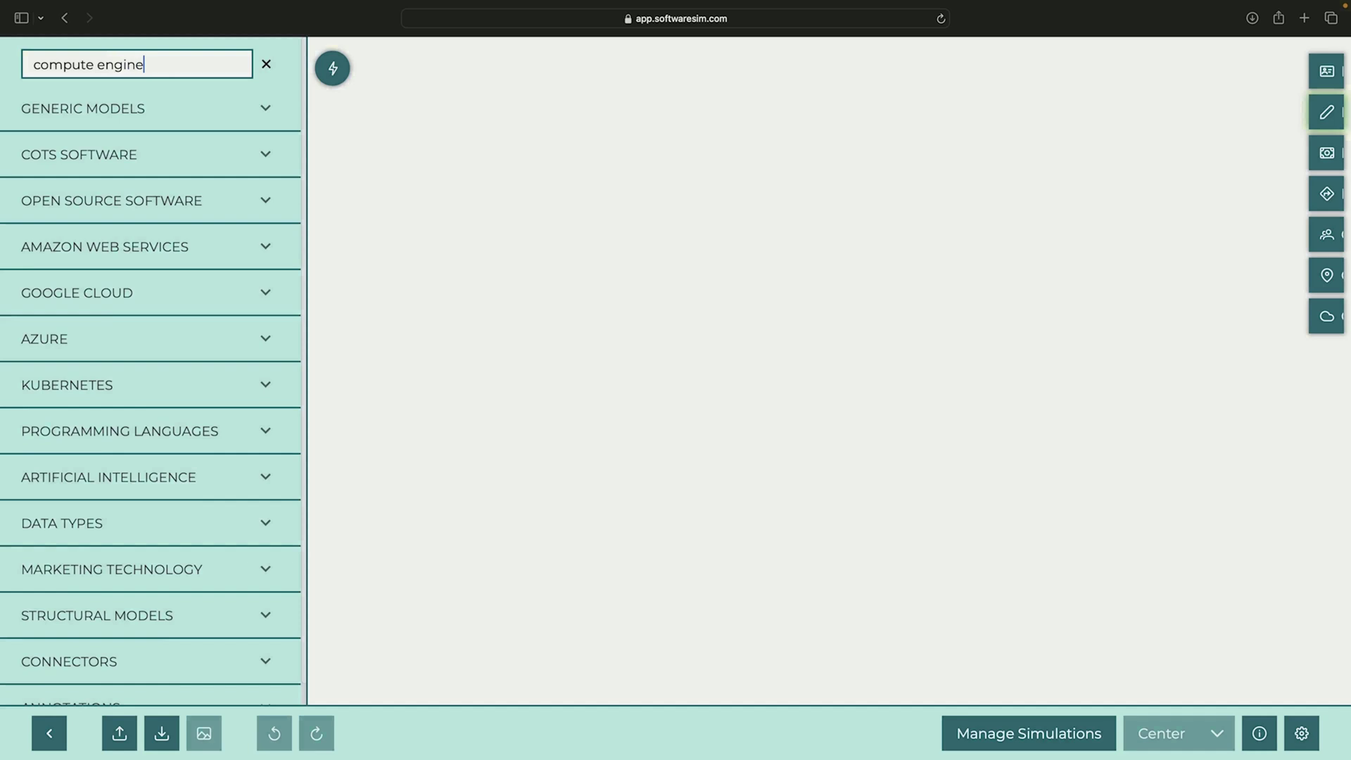
left_click_drag(125, 161, 810, 231)
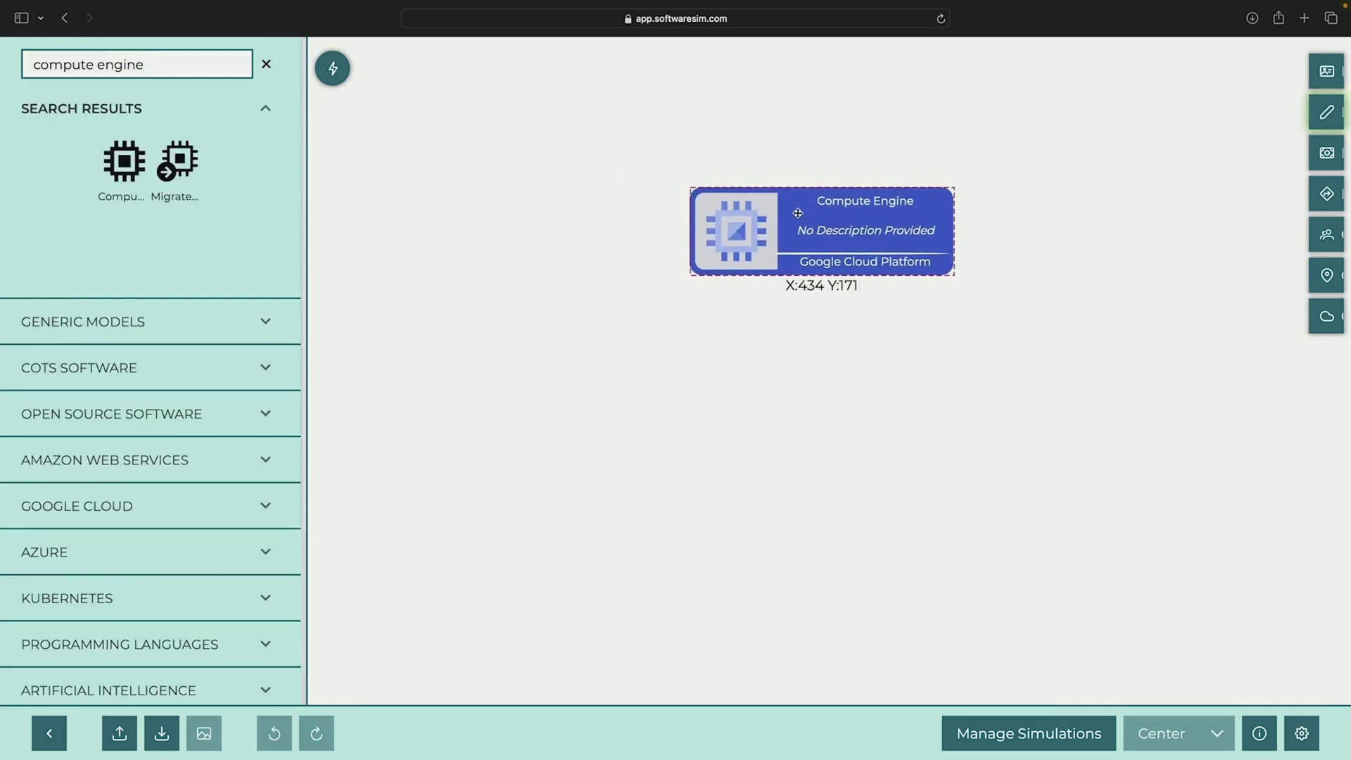
Auto-generate a short description in the Compute Engine model's properties and save it
right_click(807, 239)
left_click(834, 268)
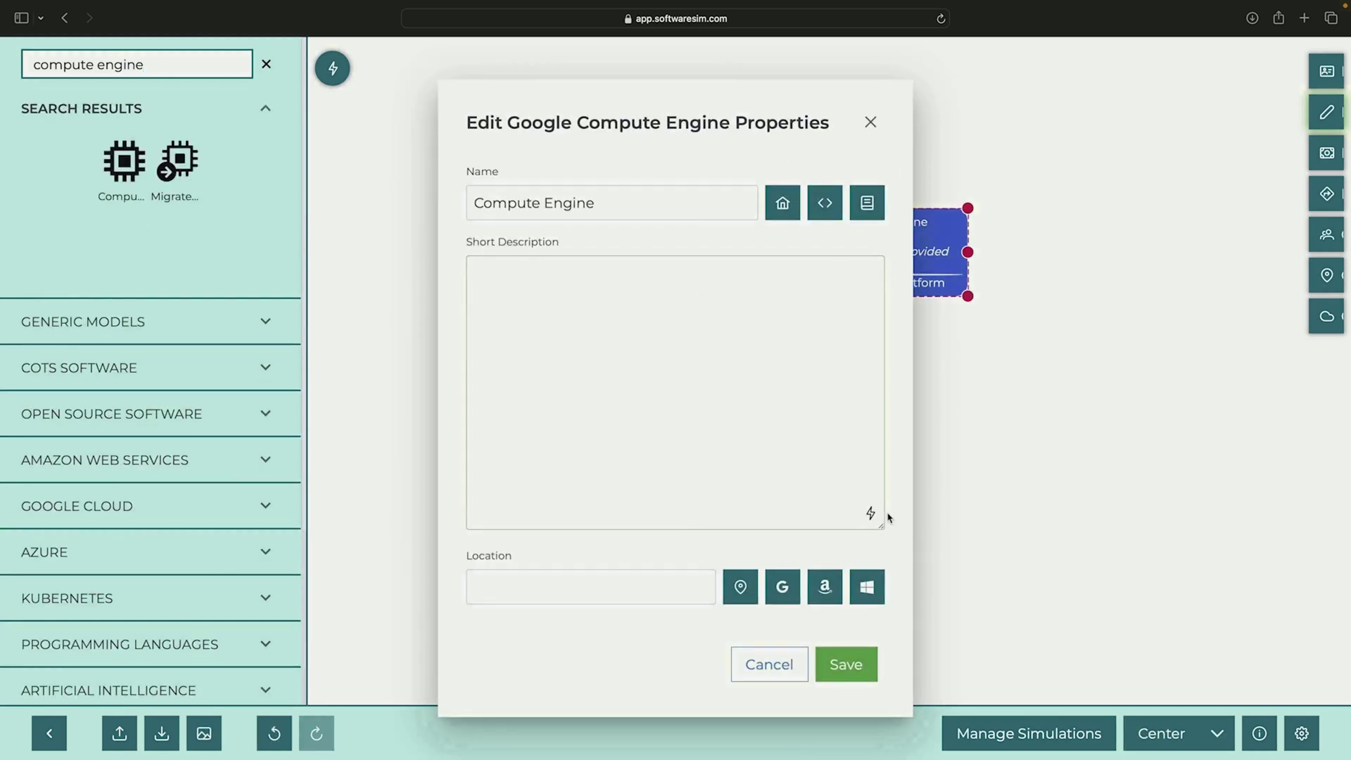
left_click(870, 517)
left_click(844, 664)
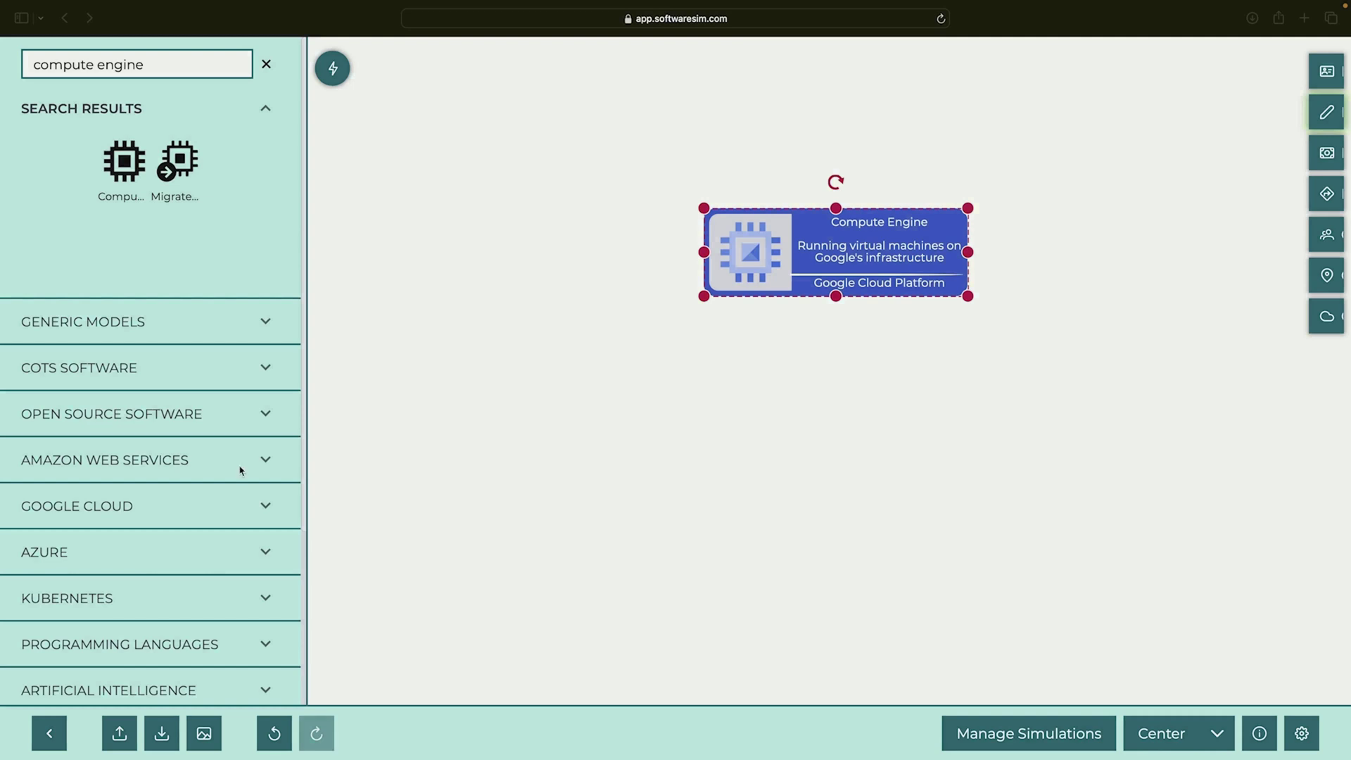
Place a generic Engineers model on the canvas beside the Compute Engine model, on its left side
scroll(268, 293, "down", 5)
scroll(181, 157, "up", 5)
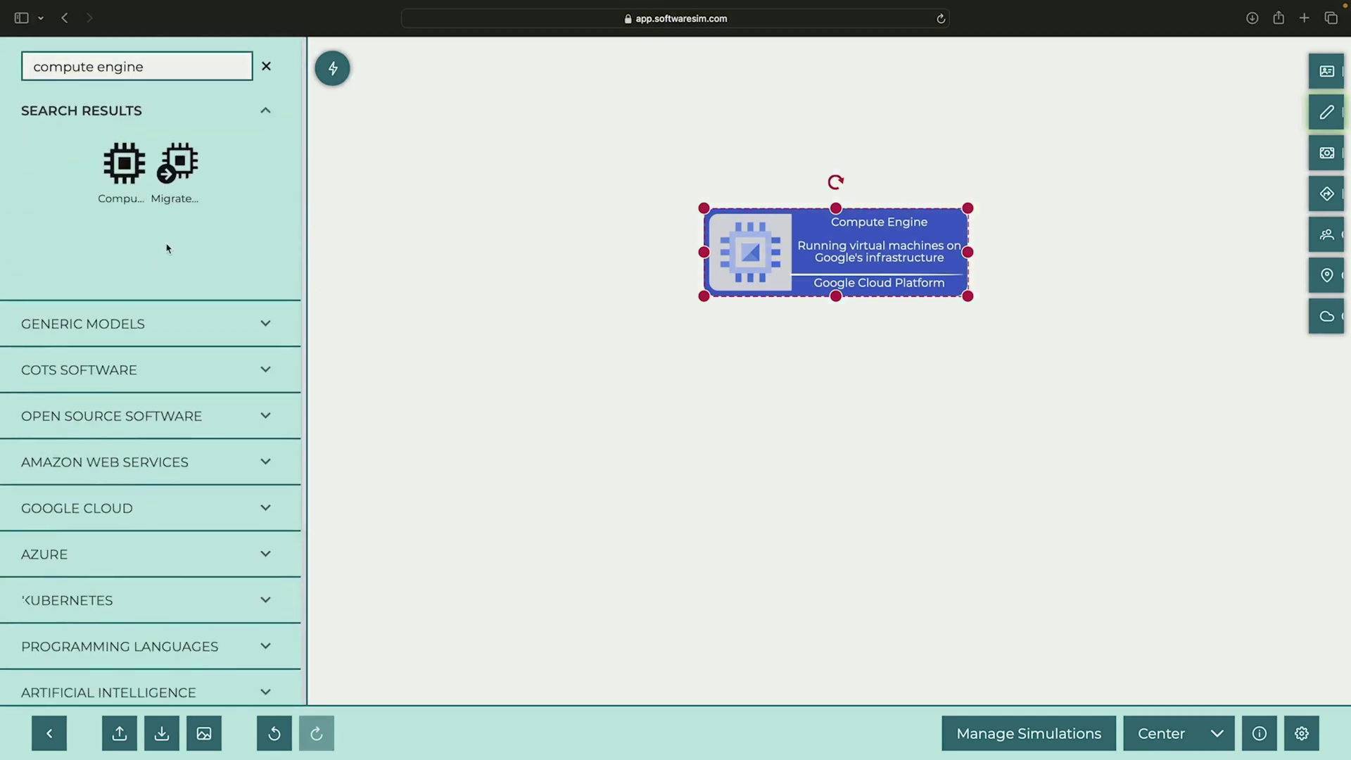
left_click(137, 321)
left_click_drag(252, 468, 447, 275)
Auto-generate a short description in the Engineers model's properties and save it
right_click(447, 273)
left_click(468, 287)
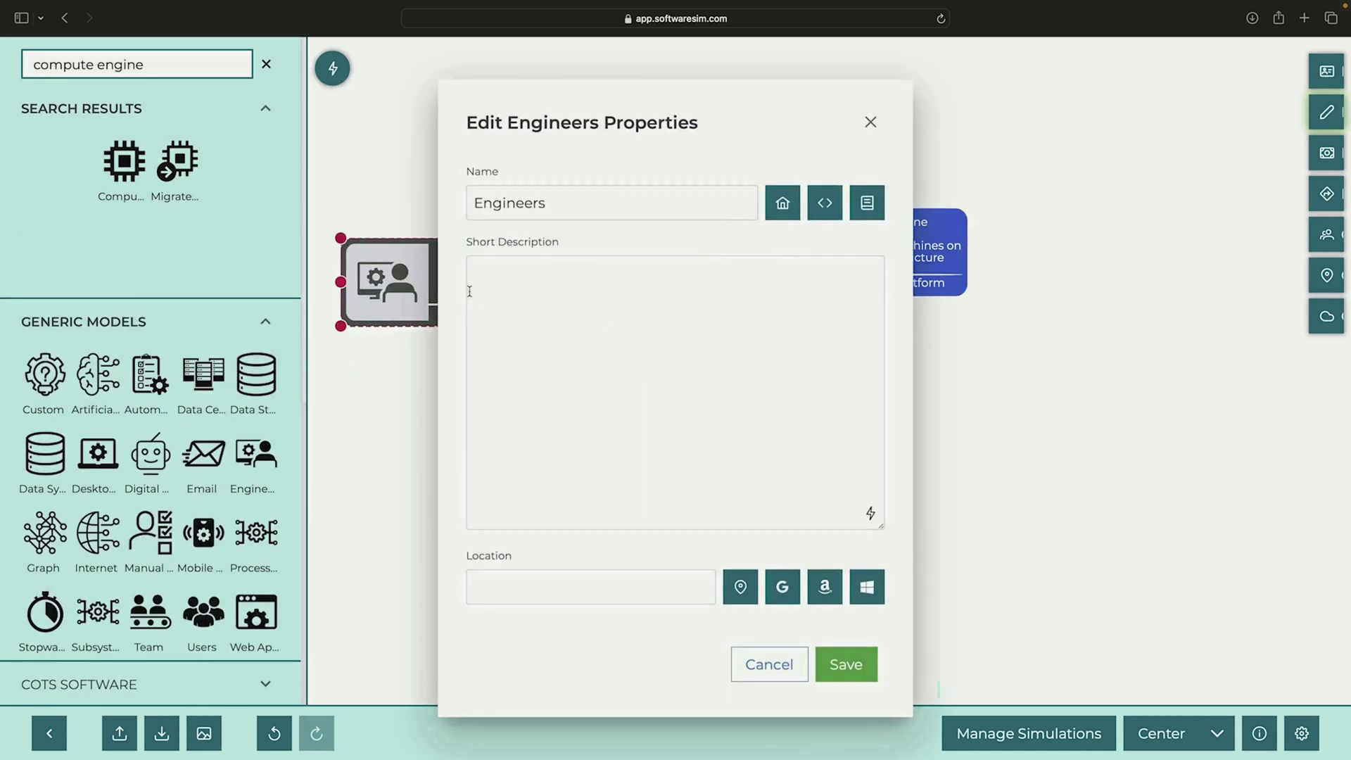
left_click(870, 512)
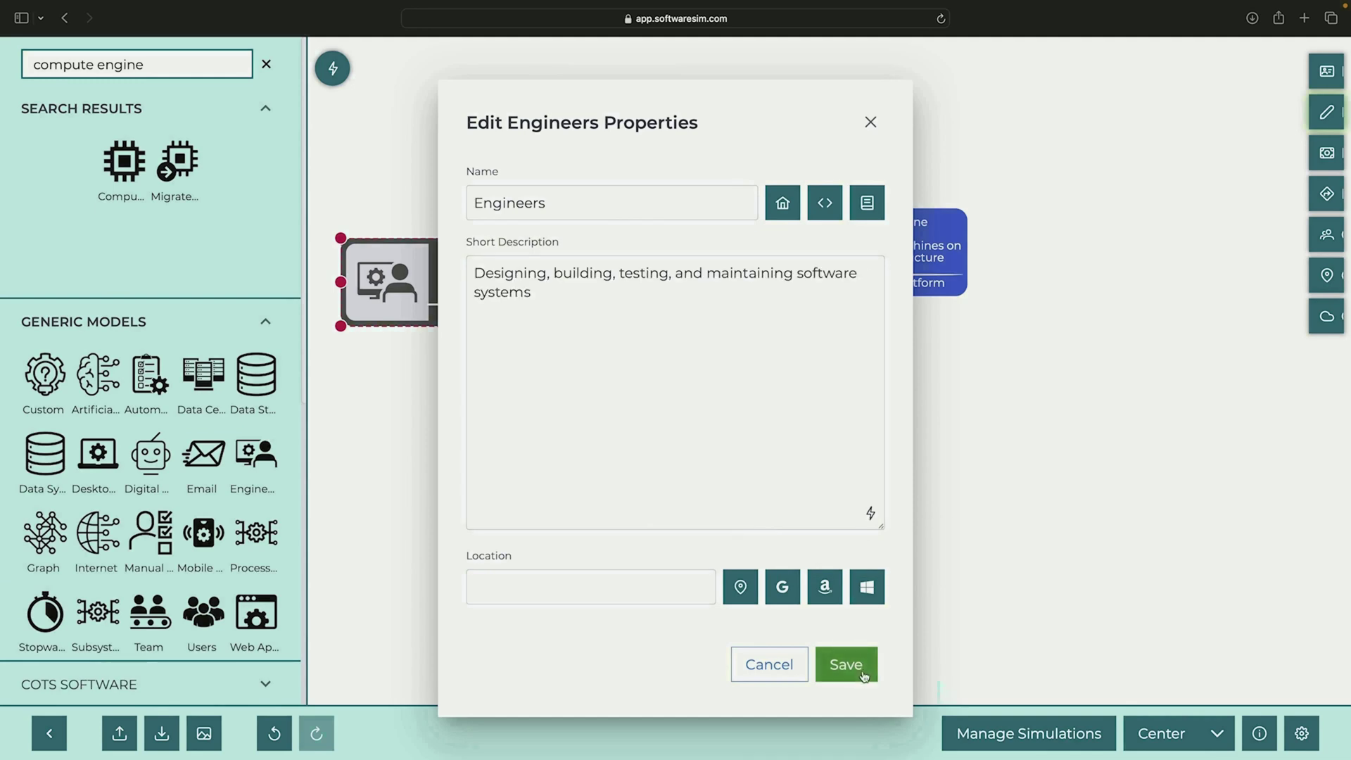
left_click(865, 675)
Connect Engineers to Compute Engine with a straight arrow connector and align the Engineers model level with Compute Engine
left_click(265, 108)
scroll(119, 633, "down", 5)
left_click(119, 636)
scroll(120, 654, "down", 1)
left_click_drag(104, 667, 538, 434)
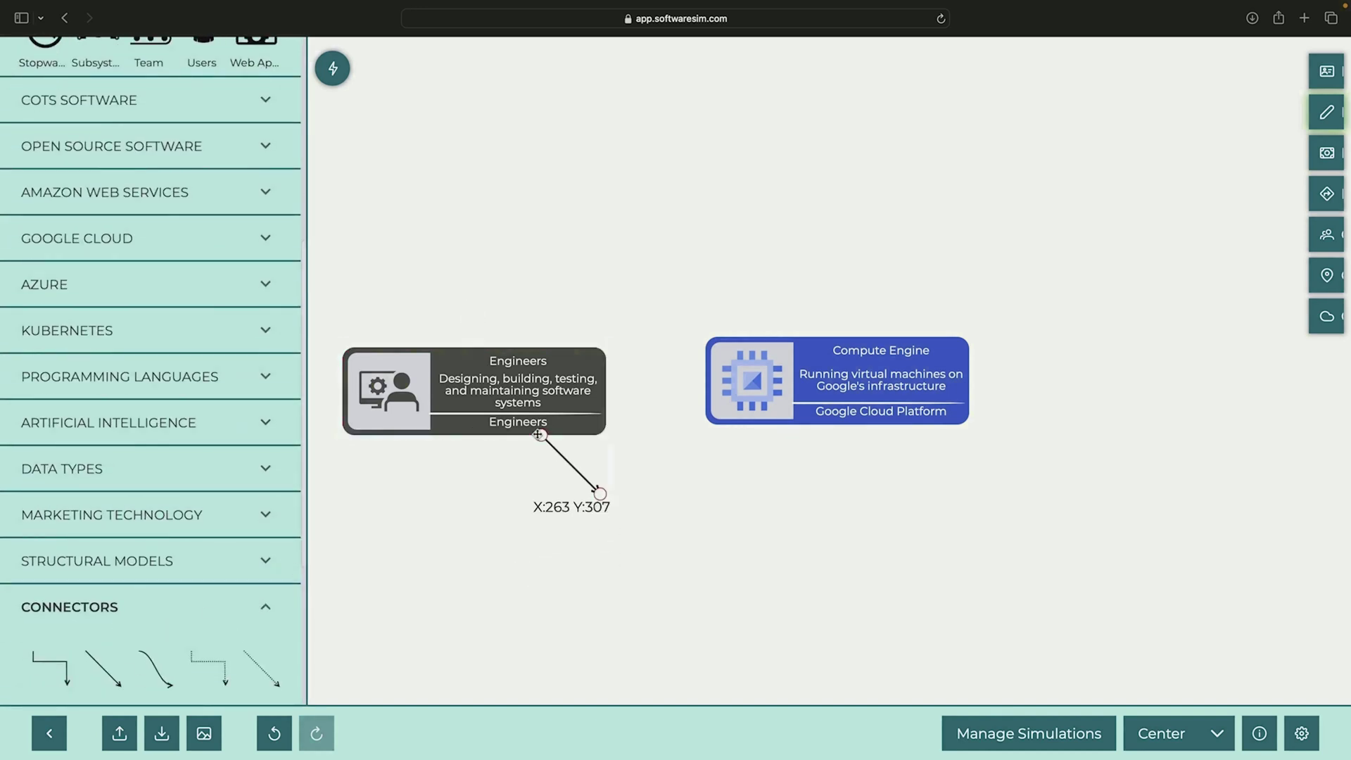
left_click_drag(600, 491, 705, 384)
left_click_drag(545, 390, 582, 380)
left_click(540, 296)
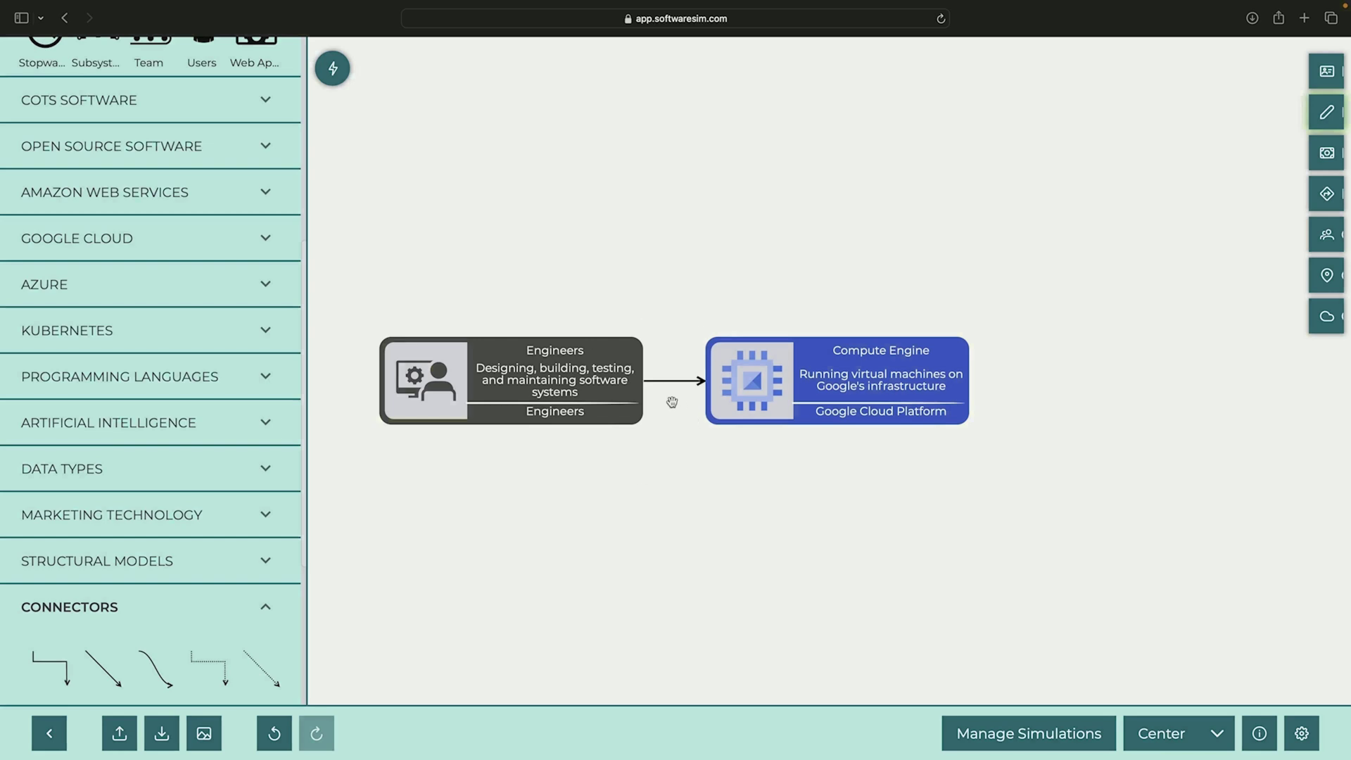
left_click_drag(683, 468, 668, 481)
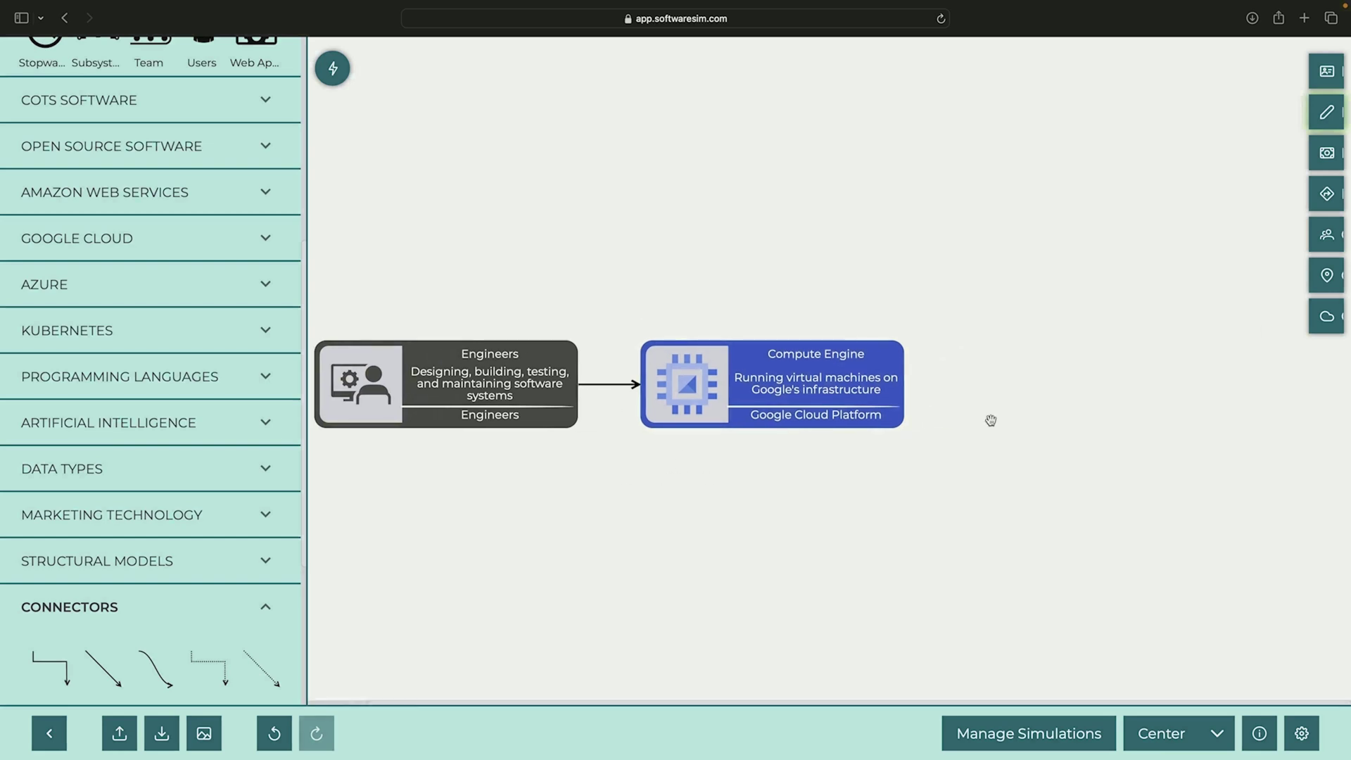
Convert the Compute Engine model to its AWS equivalent using Cloud Lens
left_click(1325, 316)
left_click(346, 254)
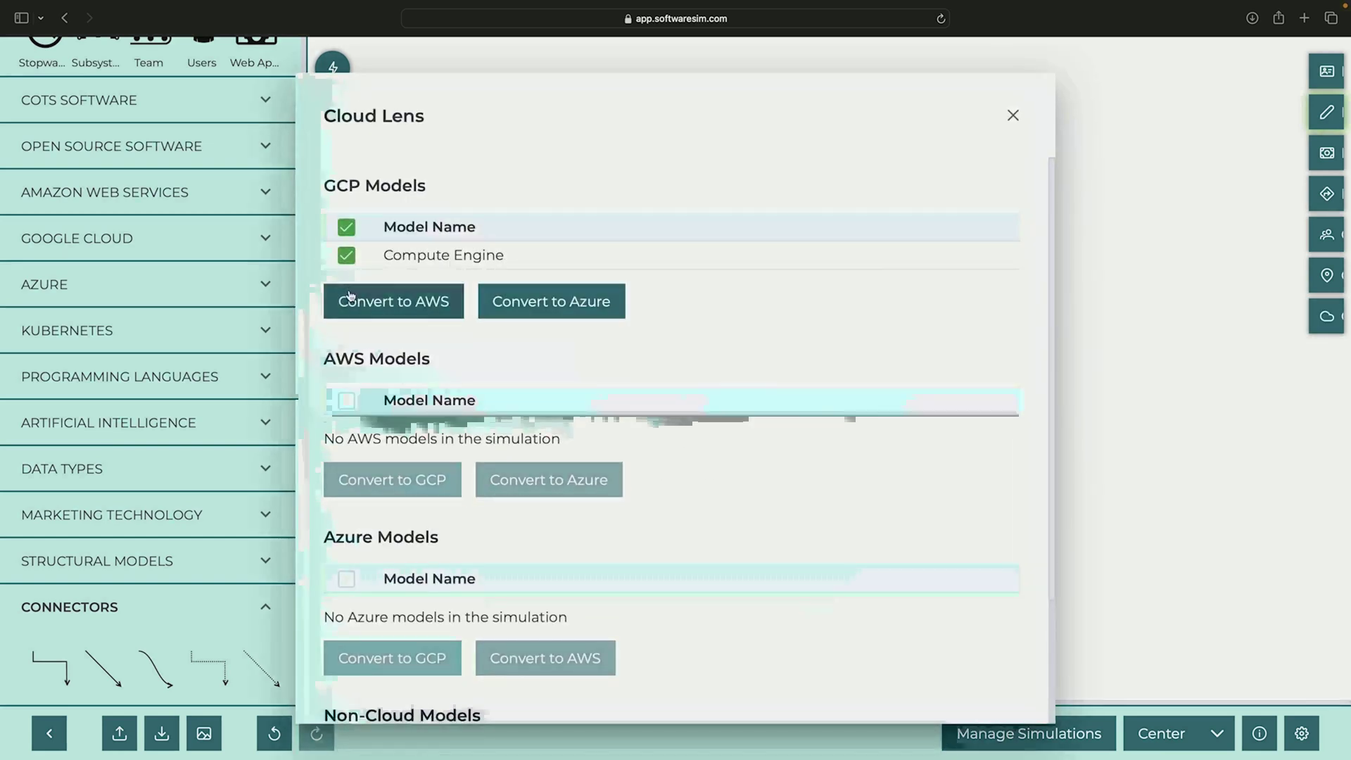
left_click(393, 306)
left_click(1016, 118)
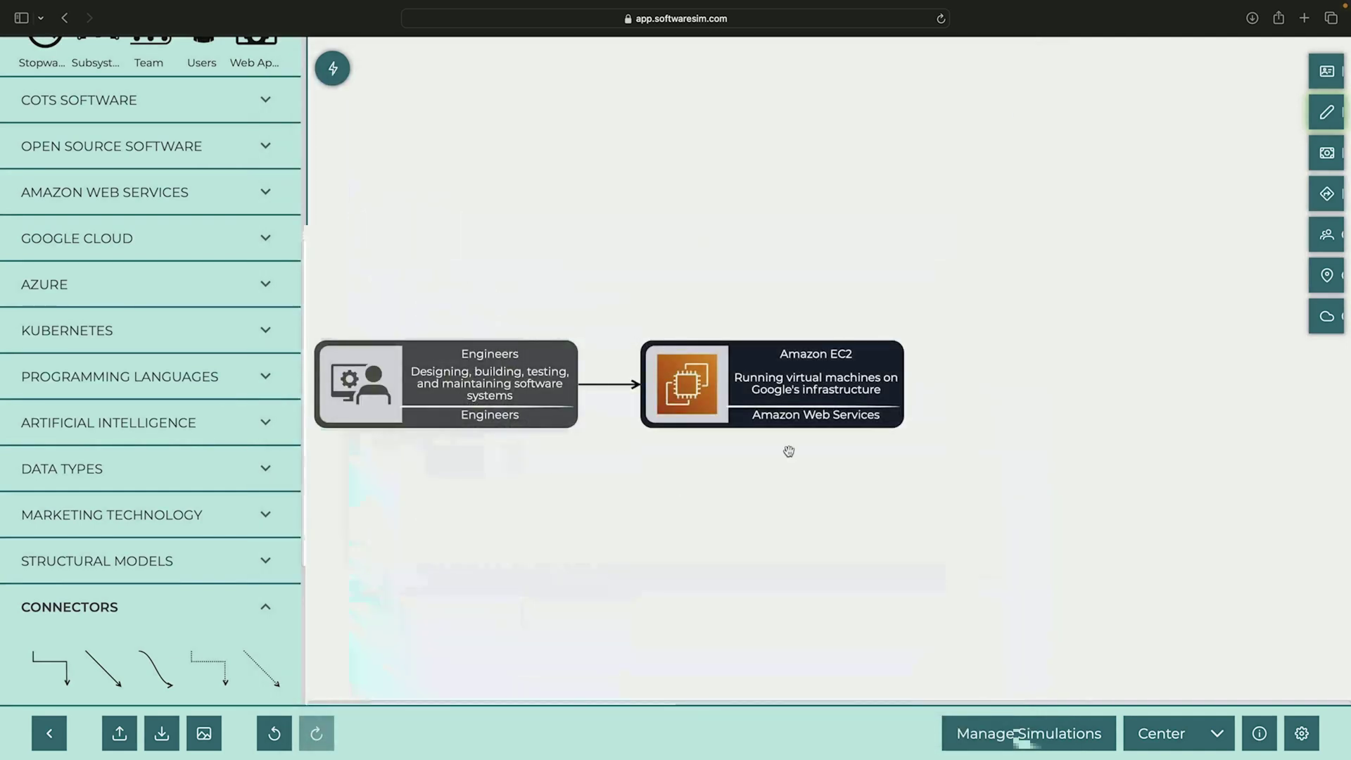
Convert the Amazon EC2 model back to GCP using Cloud Lens
left_click(1326, 316)
left_click(346, 431)
left_click(392, 476)
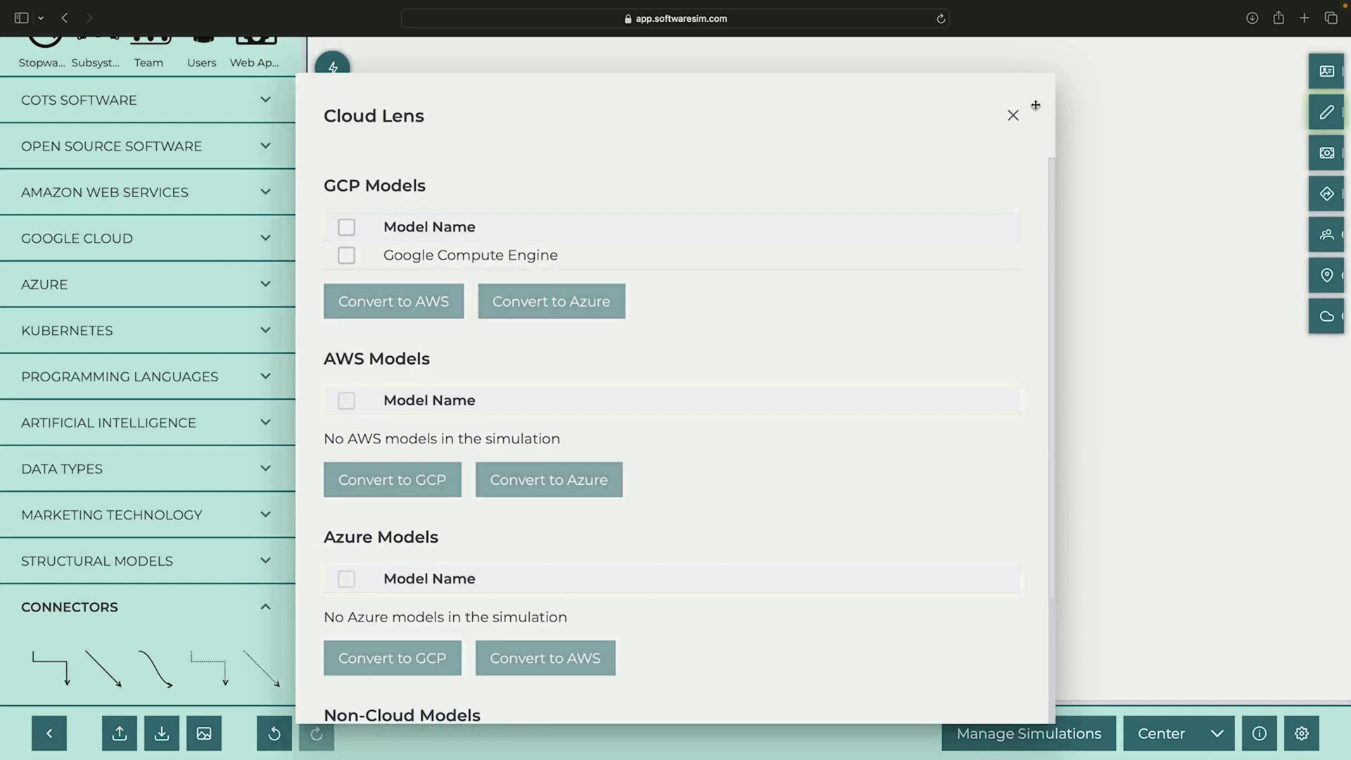
left_click(1012, 115)
Search the models for "identity", place an Identity-Aware Proxy above the connector and switch it to the compact icon display
scroll(115, 65, "up", 10)
triple_click(115, 65)
type("identity")
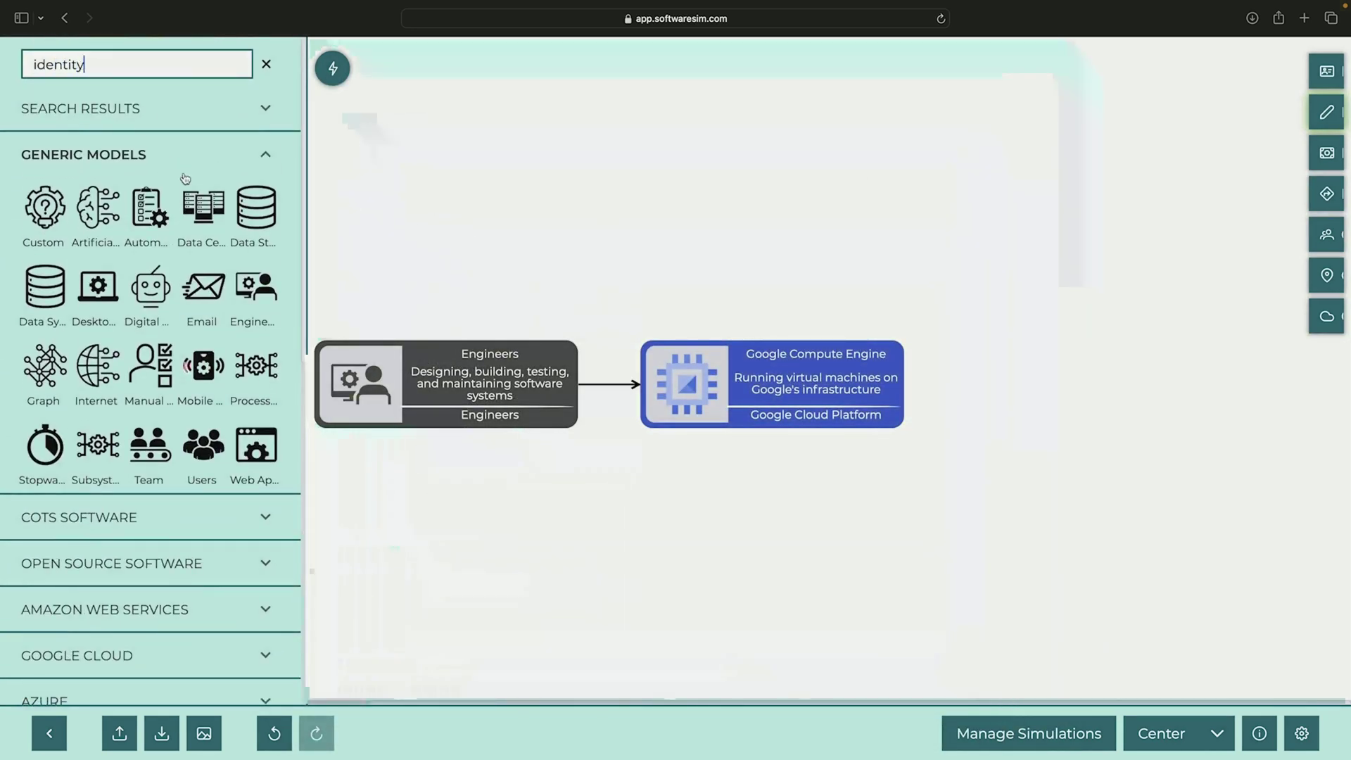
left_click(175, 156)
left_click(157, 111)
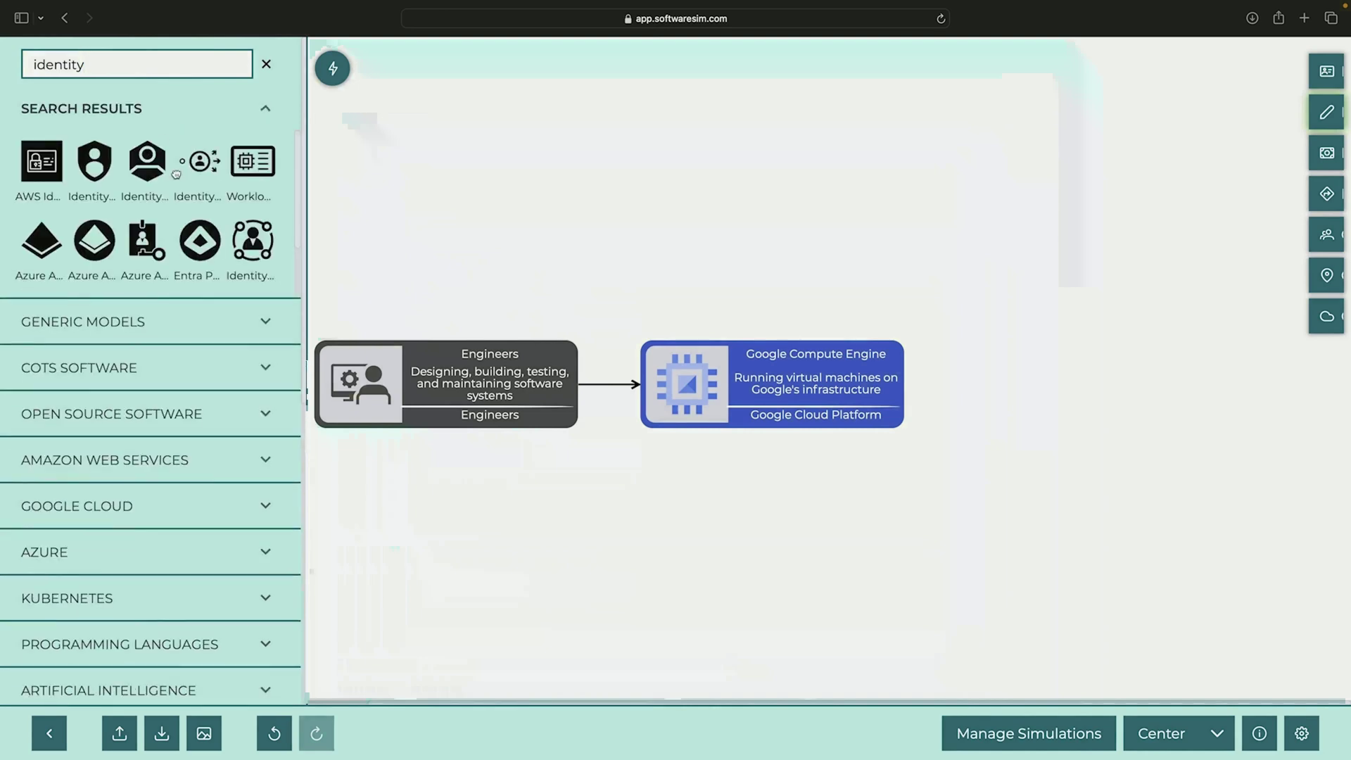
left_click_drag(208, 181, 739, 251)
right_click(596, 233)
left_click(672, 339)
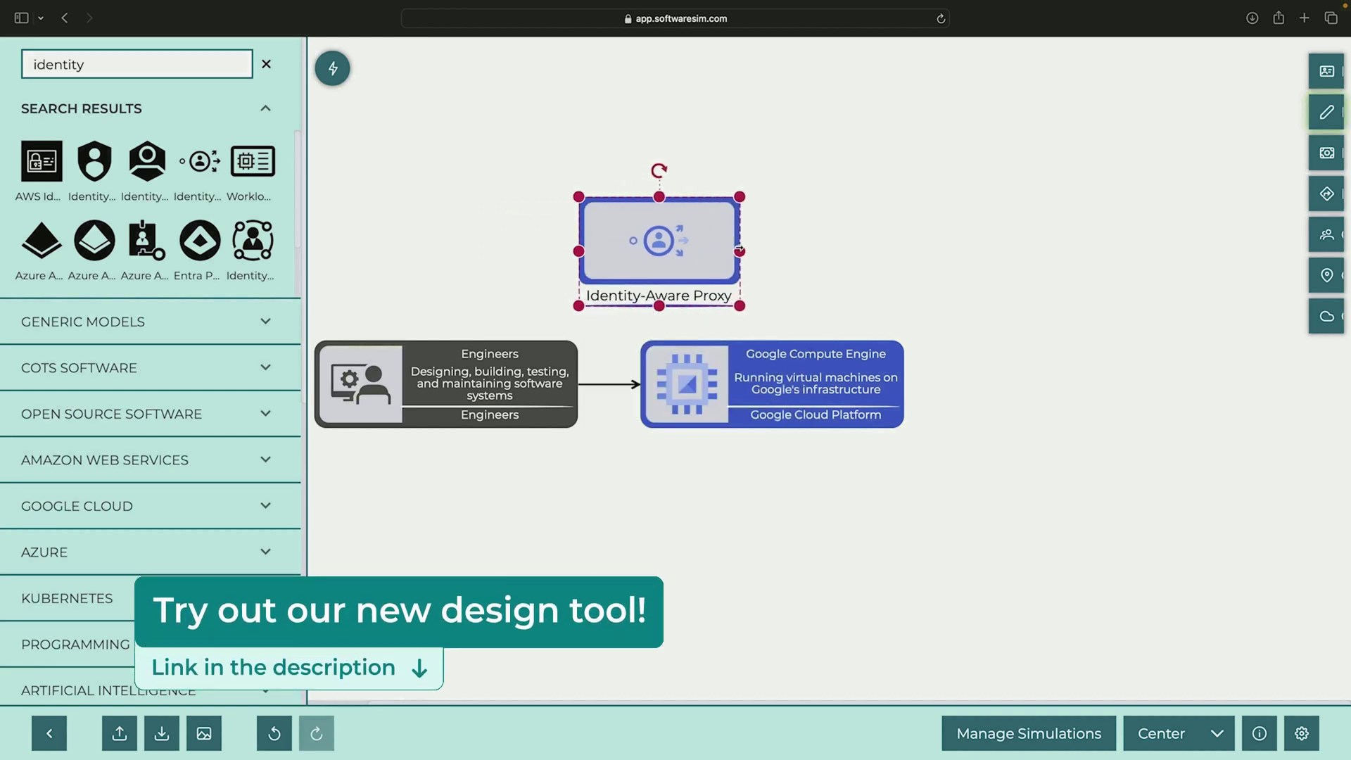
Move Google Compute Engine farther from Engineers and reattach the arrow's end to the Identity-Aware Proxy
left_click_drag(736, 386, 829, 386)
left_click(689, 380)
left_click_drag(727, 382, 651, 270)
Add a straight arrow from the Identity-Aware Proxy to Google Compute Engine and arrange the proxy between the other two models
scroll(118, 365, "down", 10)
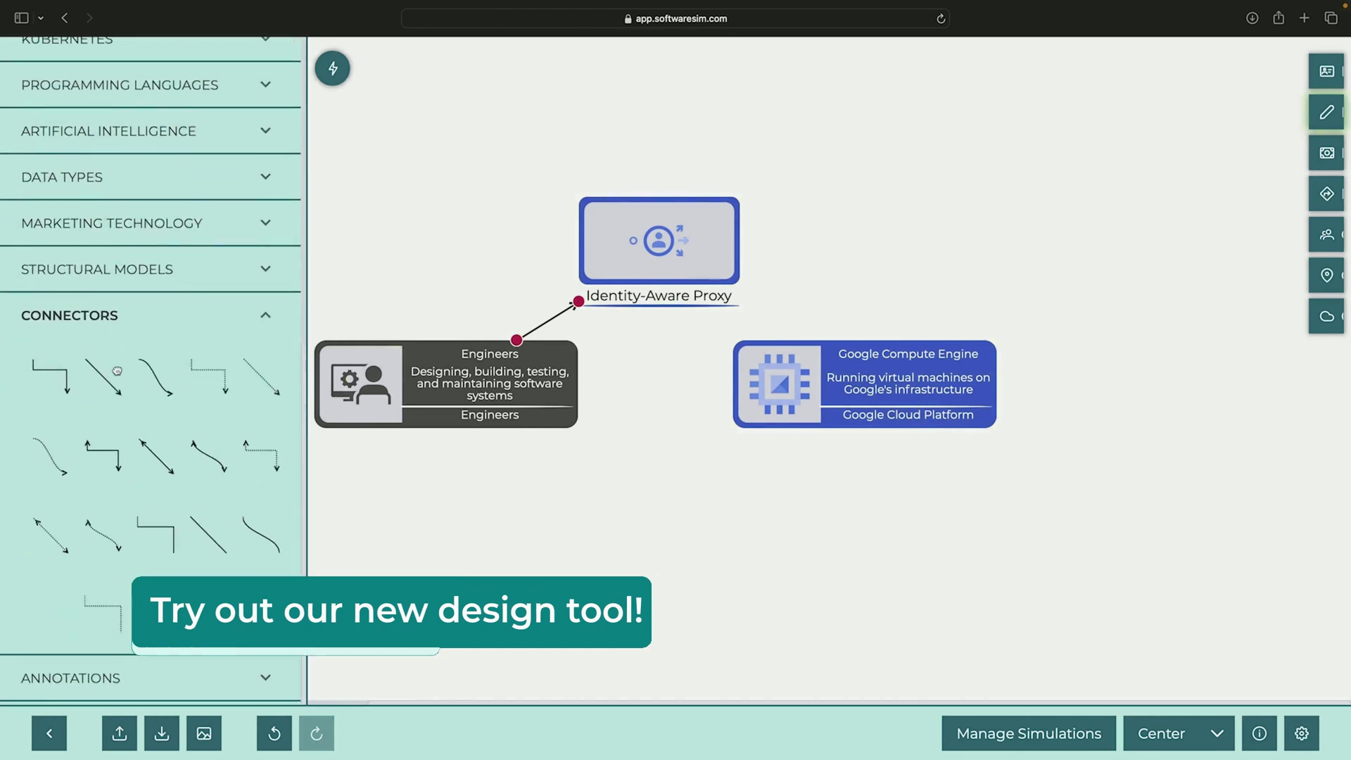
left_click_drag(103, 382, 716, 264)
left_click_drag(851, 318, 773, 354)
left_click_drag(517, 369, 470, 367)
left_click_drag(697, 288, 635, 388)
left_click_drag(818, 393, 811, 378)
left_click(678, 482)
left_click_drag(678, 483, 808, 486)
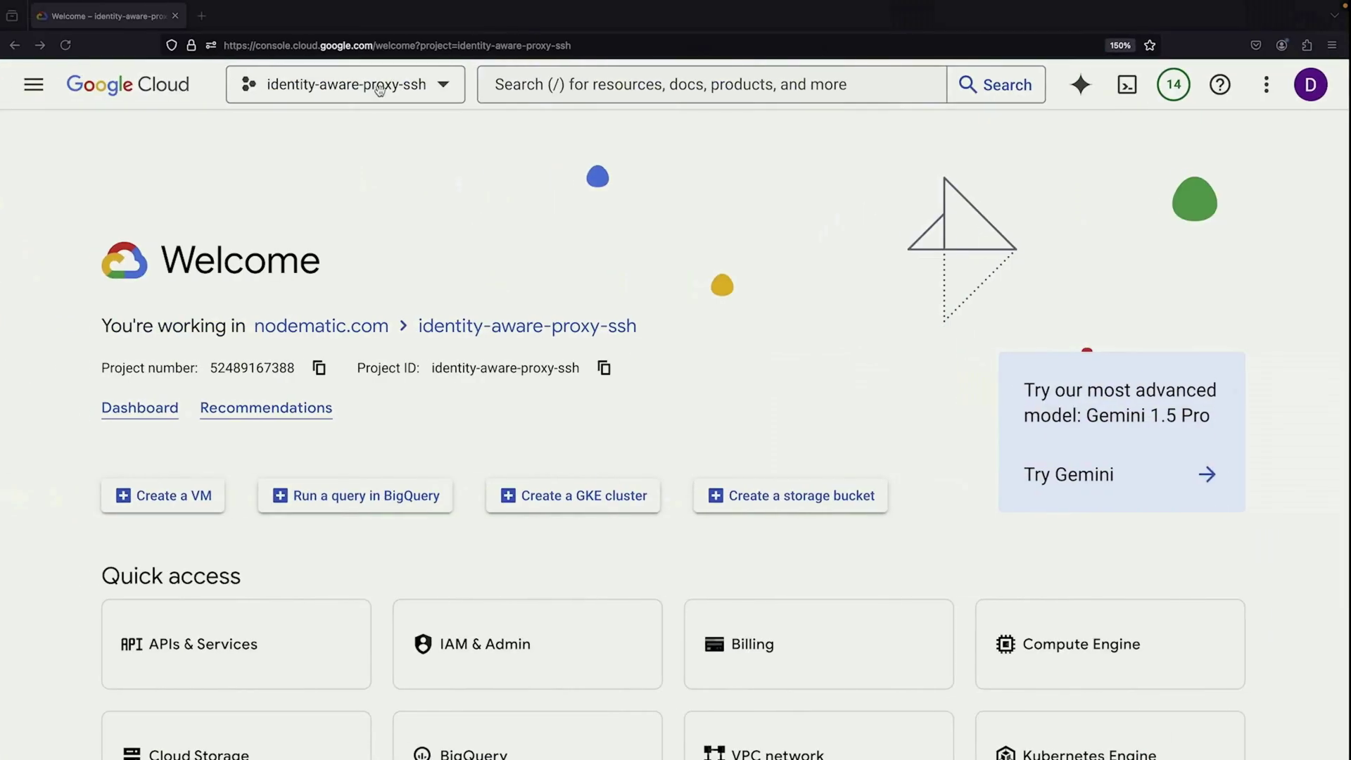
type("/")
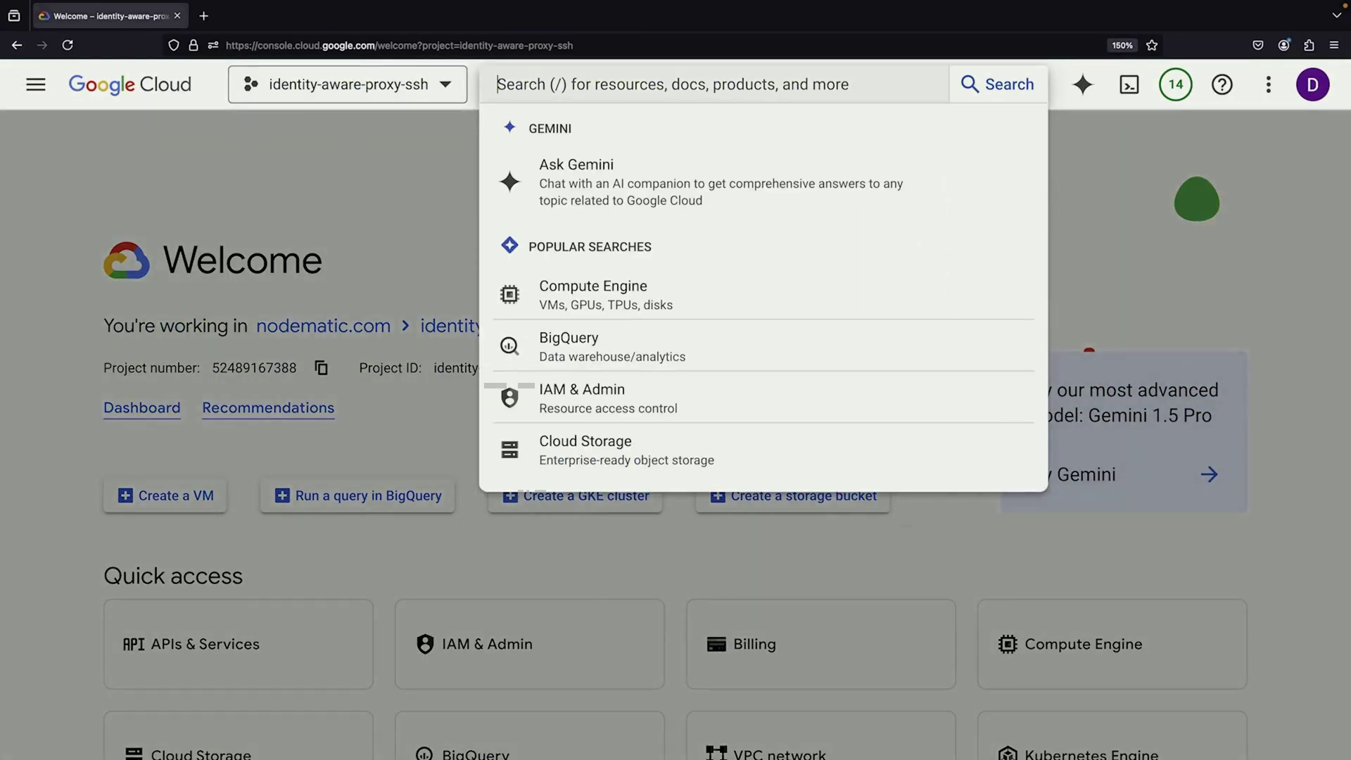
type("vms")
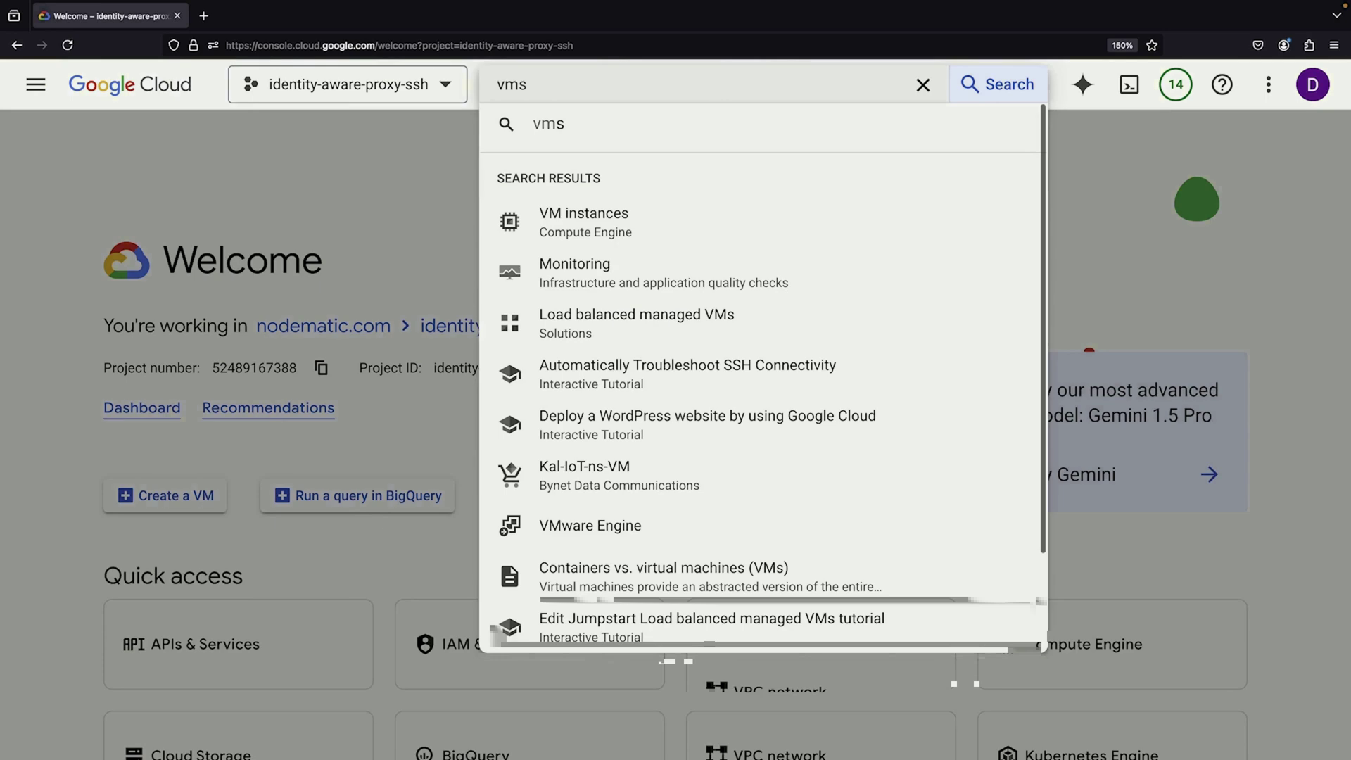
key("BackSpace")
left_click(401, 179)
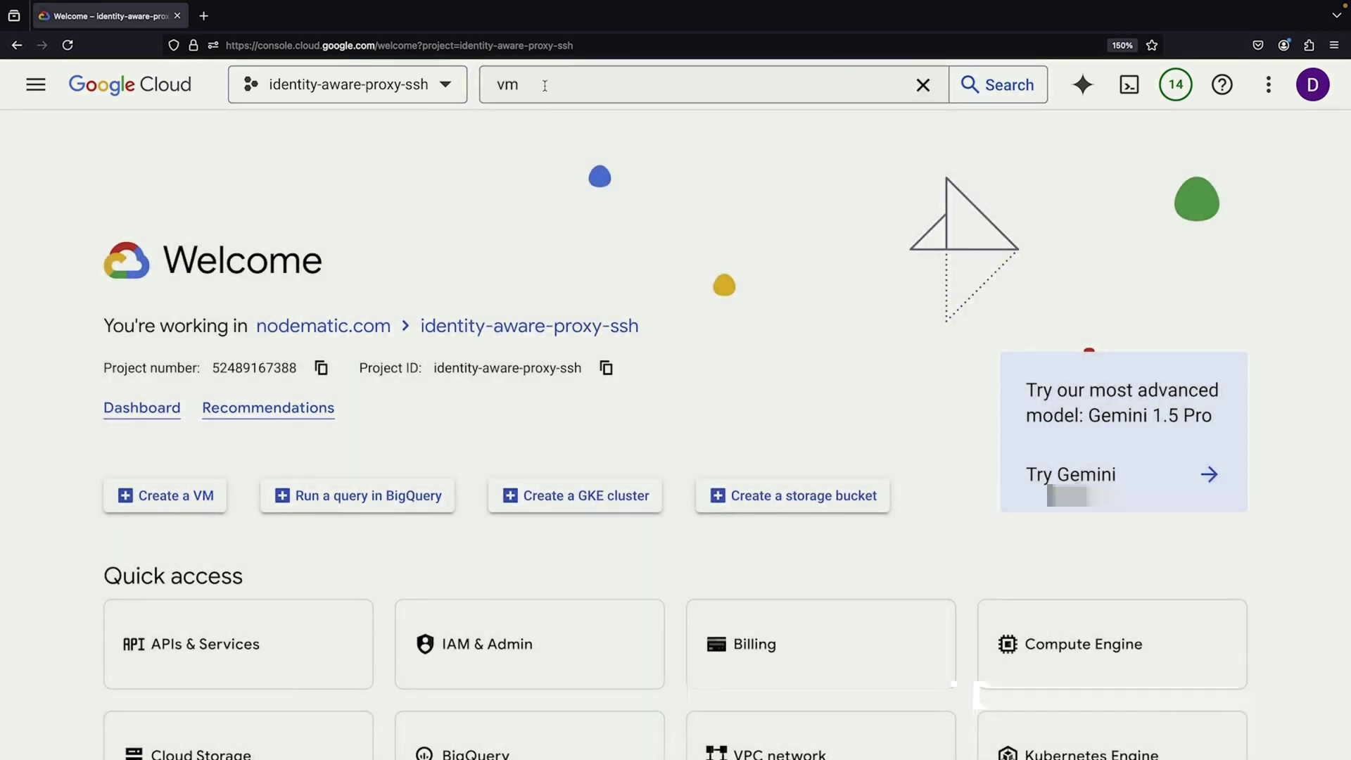
left_click(544, 86)
type("s")
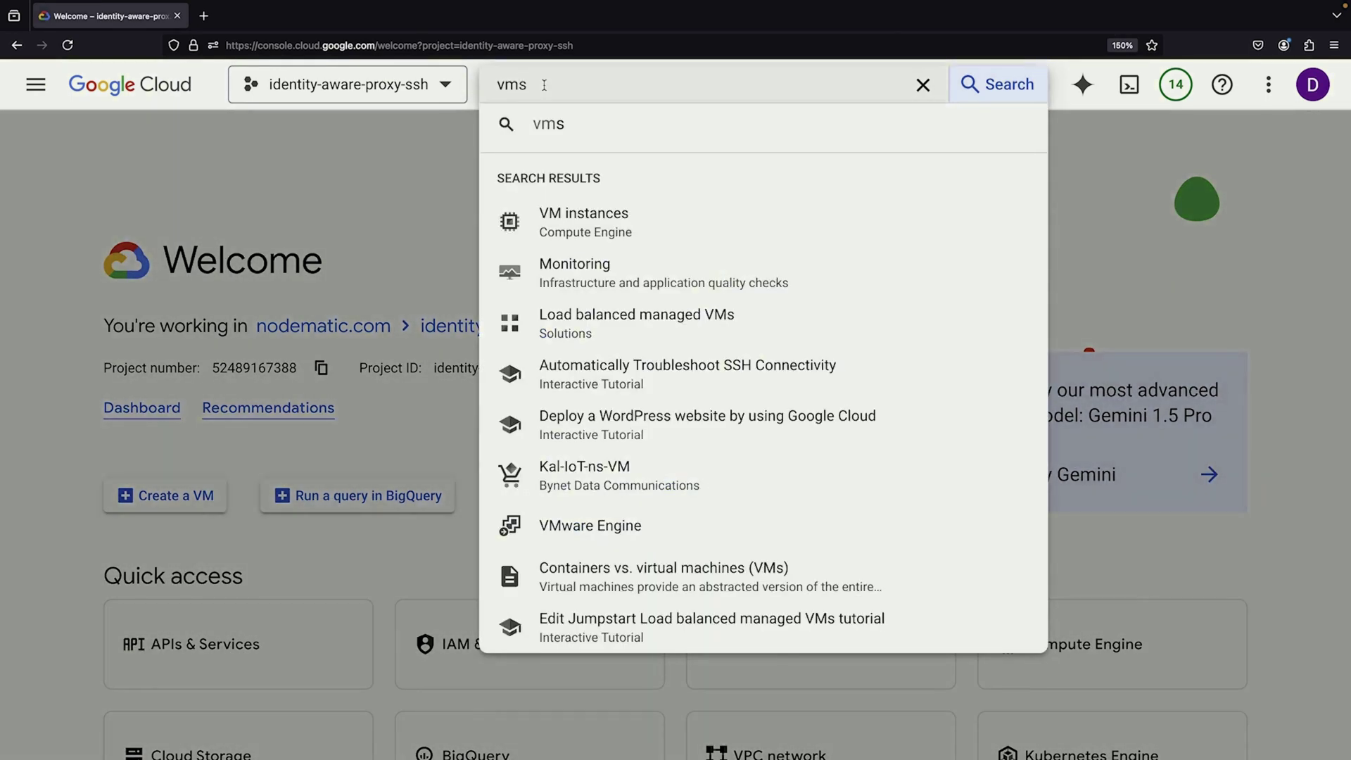
key("BackSpace")
key("BackSpace")
Search the Google Cloud console for "vpc", go to VPC networks and enable the Compute Engine API
type("pc network peerings")
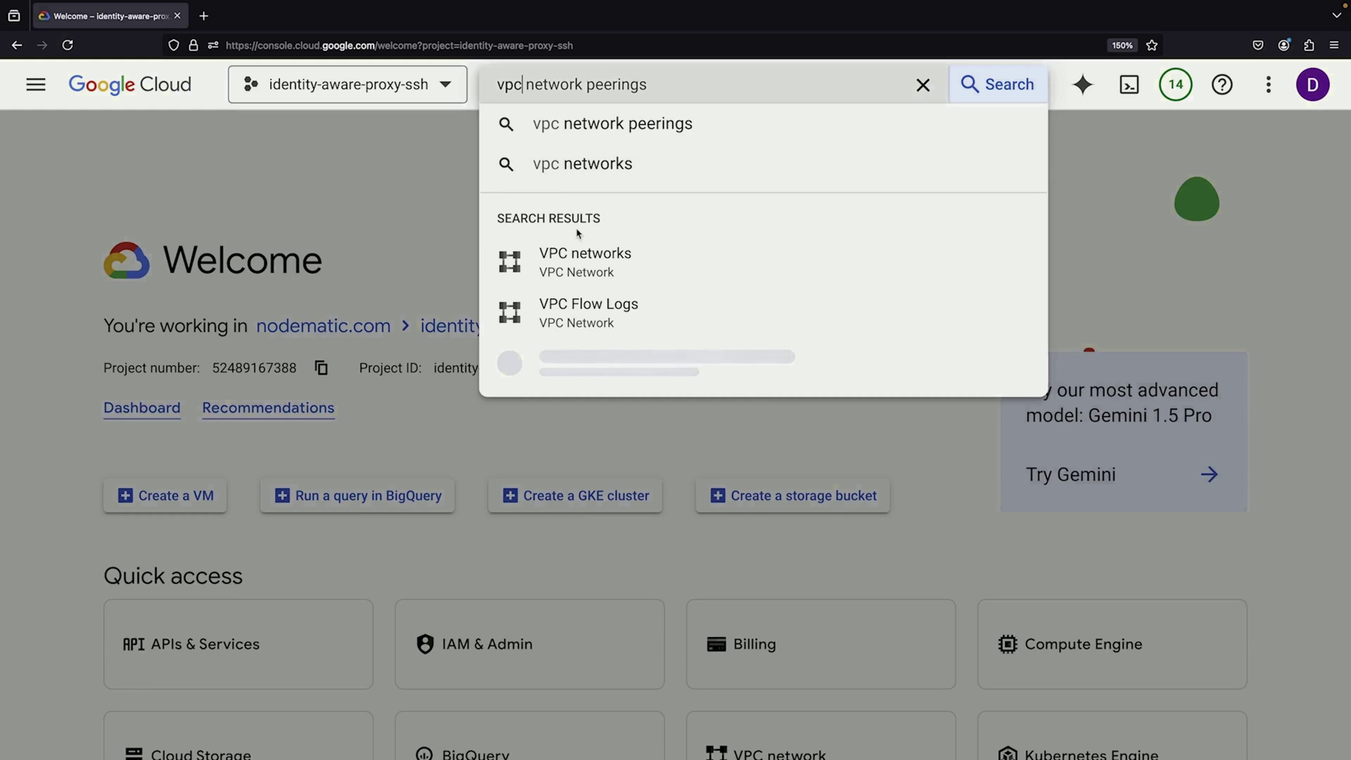
left_click(581, 266)
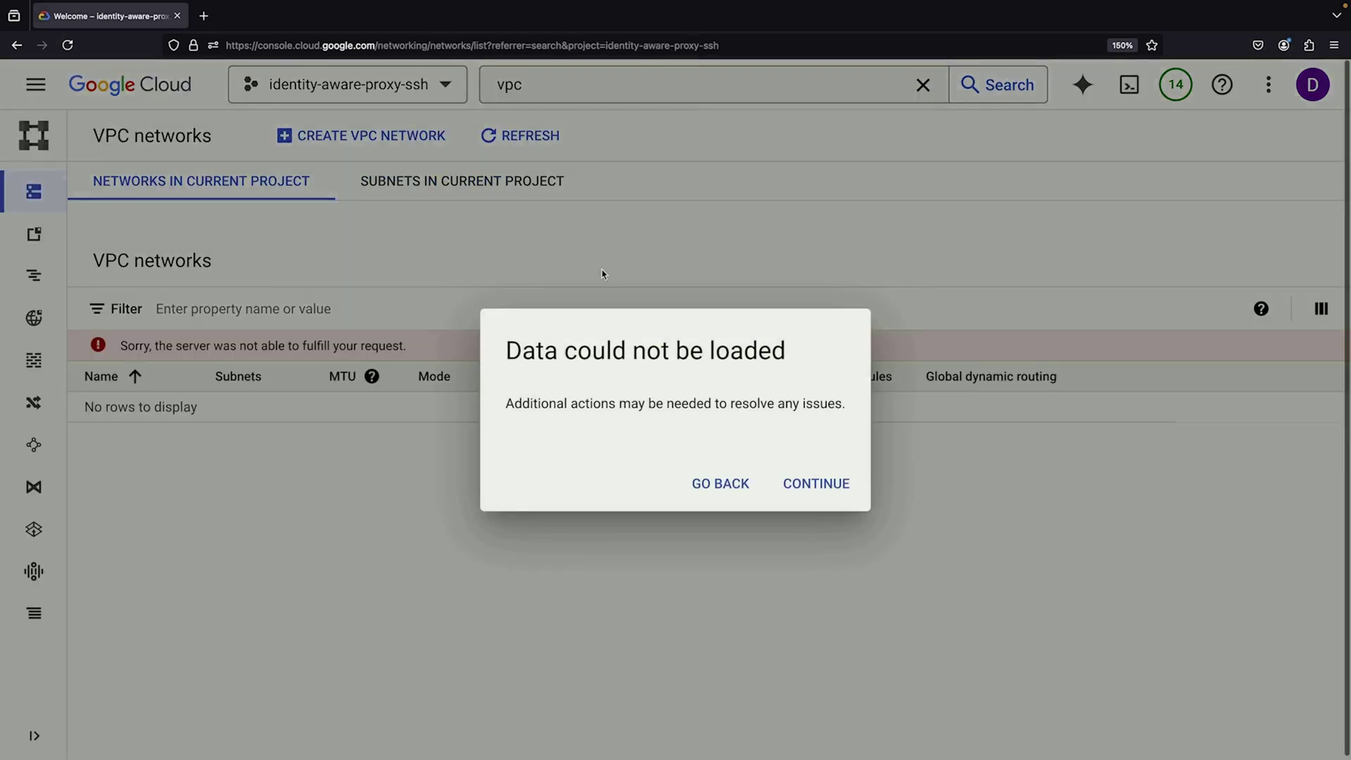
left_click(801, 494)
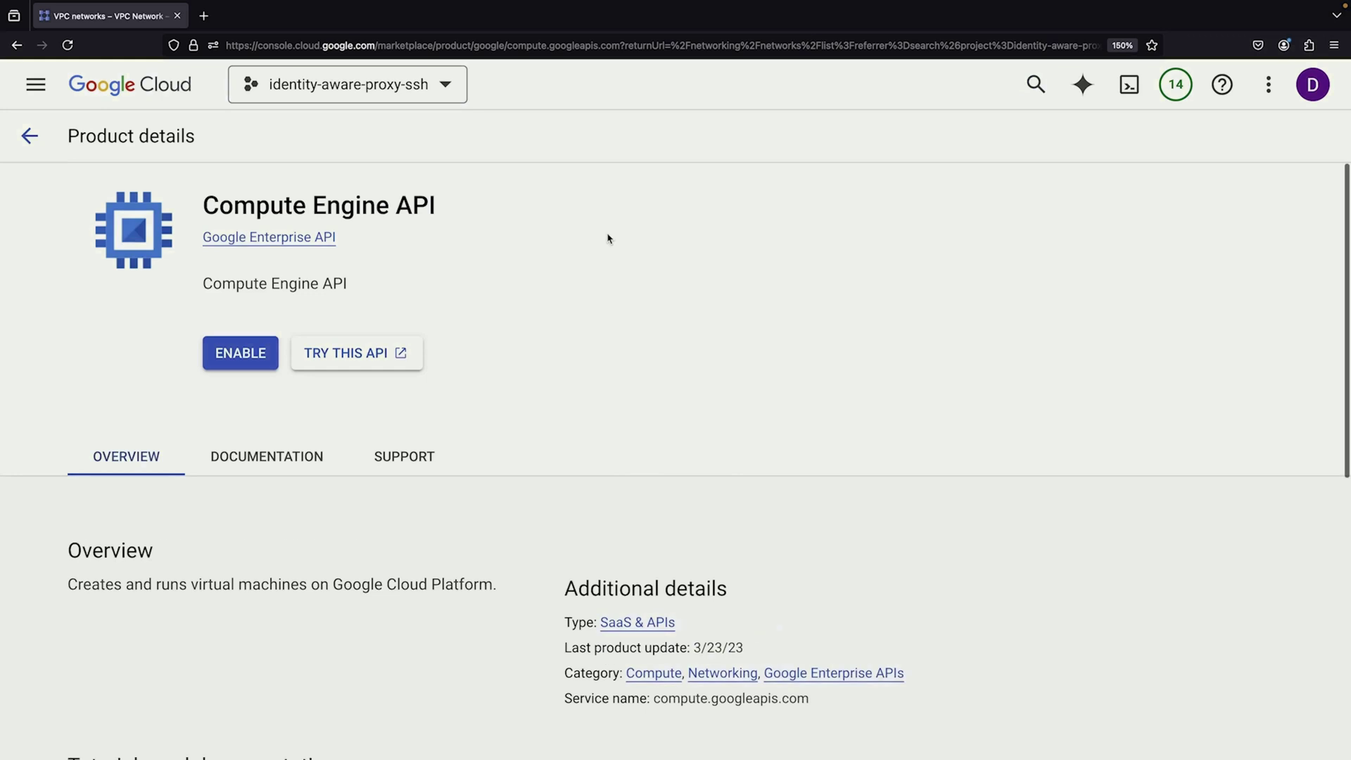
left_click(260, 355)
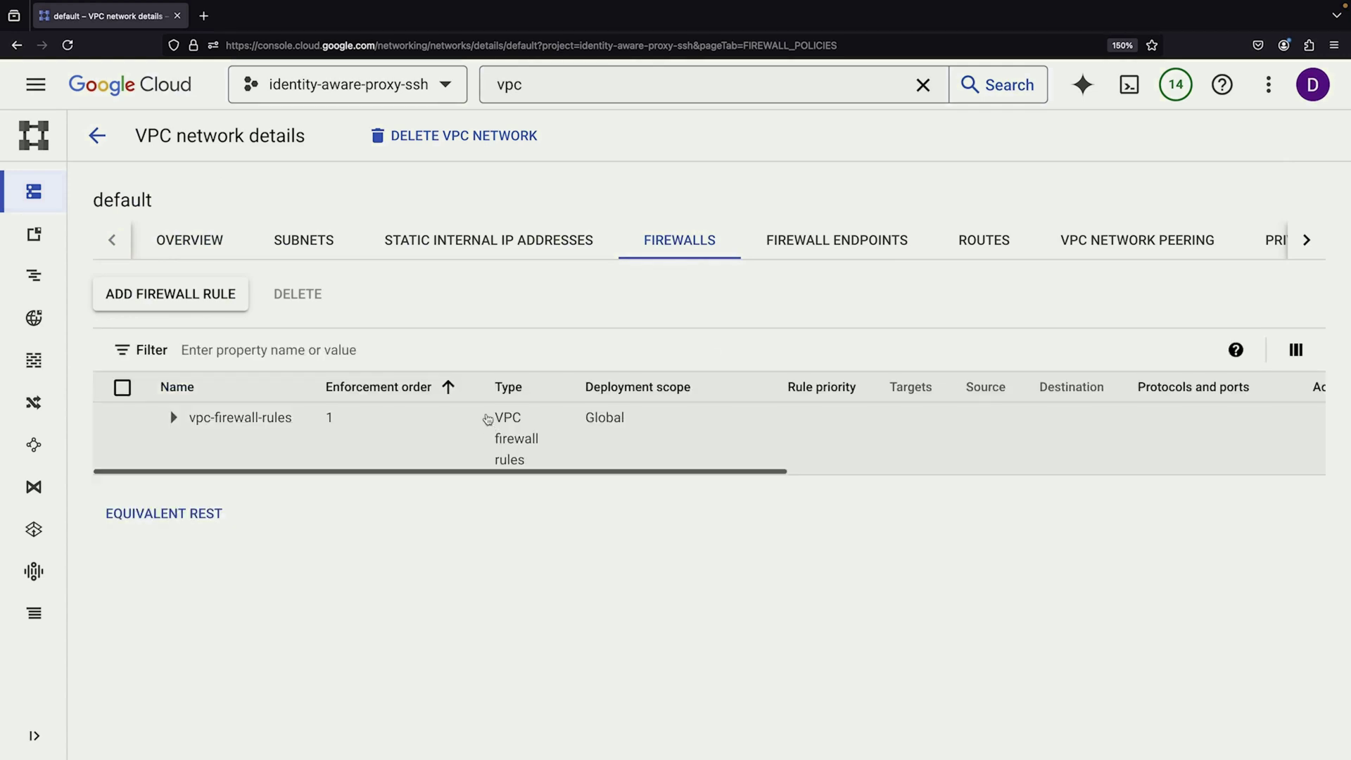
Examine the default network's VPC firewall rules, including their sources, protocols and ports
left_click(172, 417)
scroll(316, 605, "down", 2)
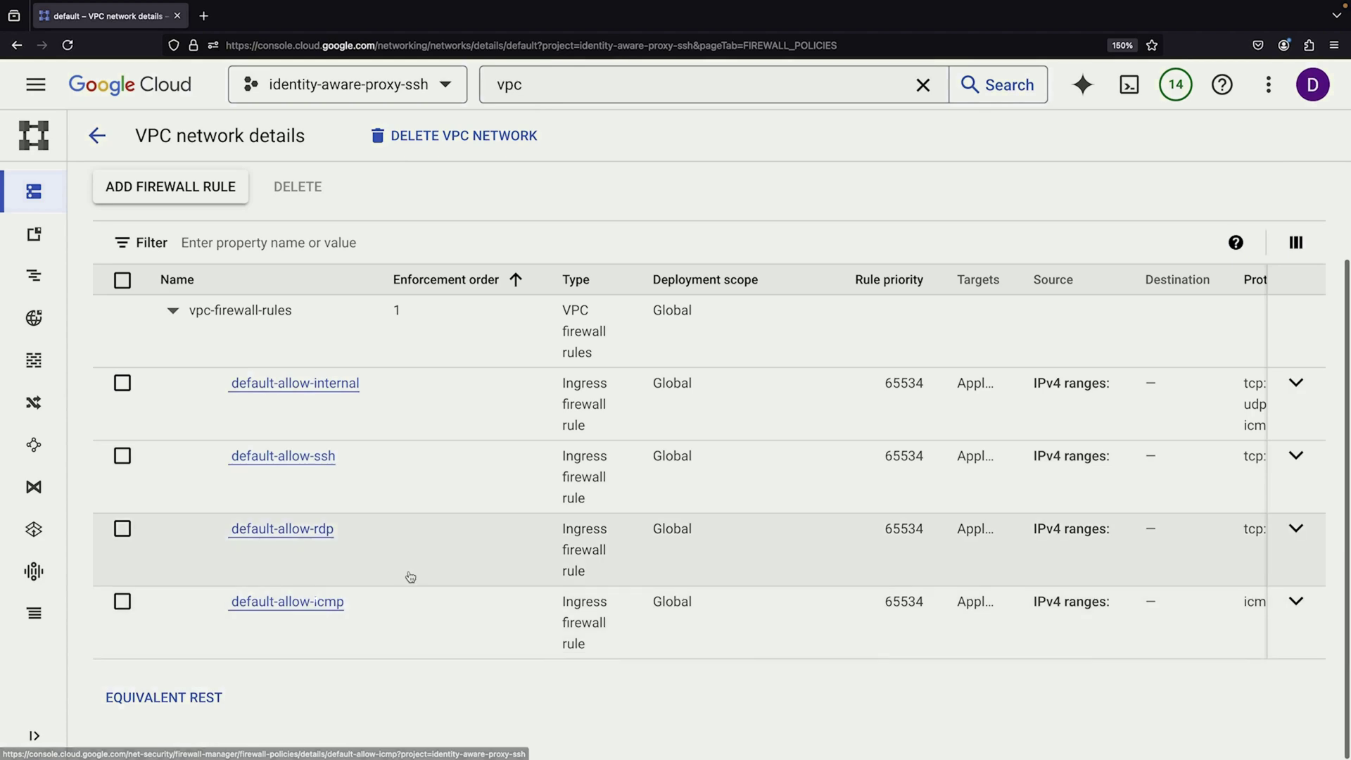
scroll(461, 476, "right", 10)
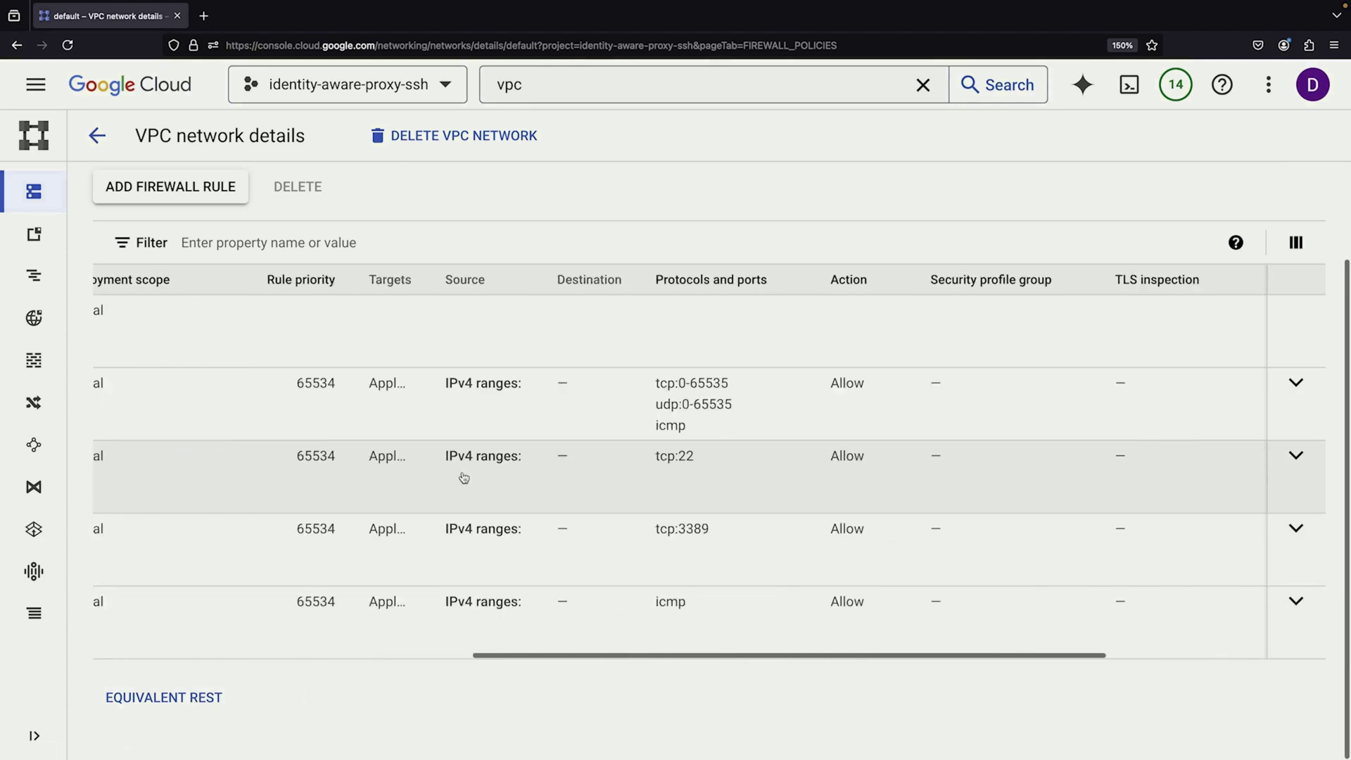
scroll(639, 394, "left", 10)
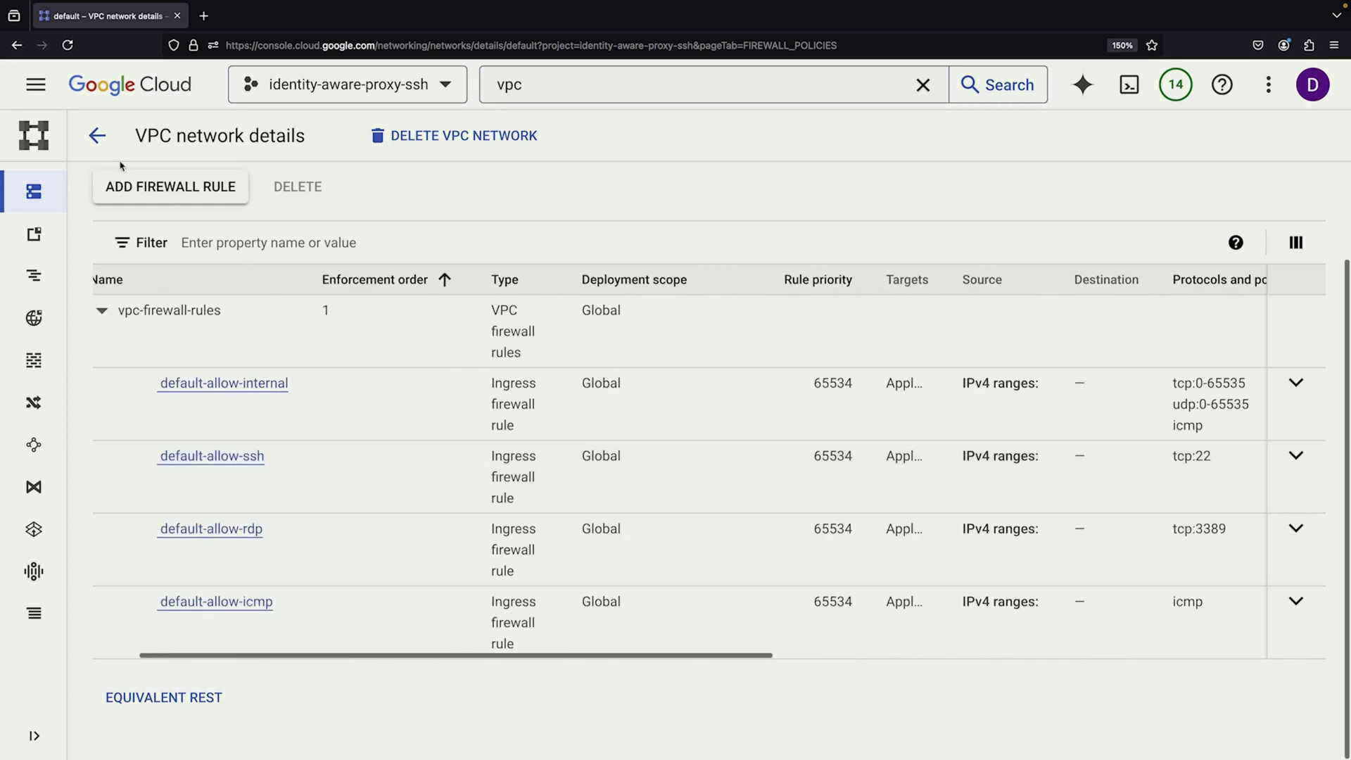
Return to the VPC networks list and start creating a VPC network named "demonstration"
left_click(97, 135)
left_click(403, 138)
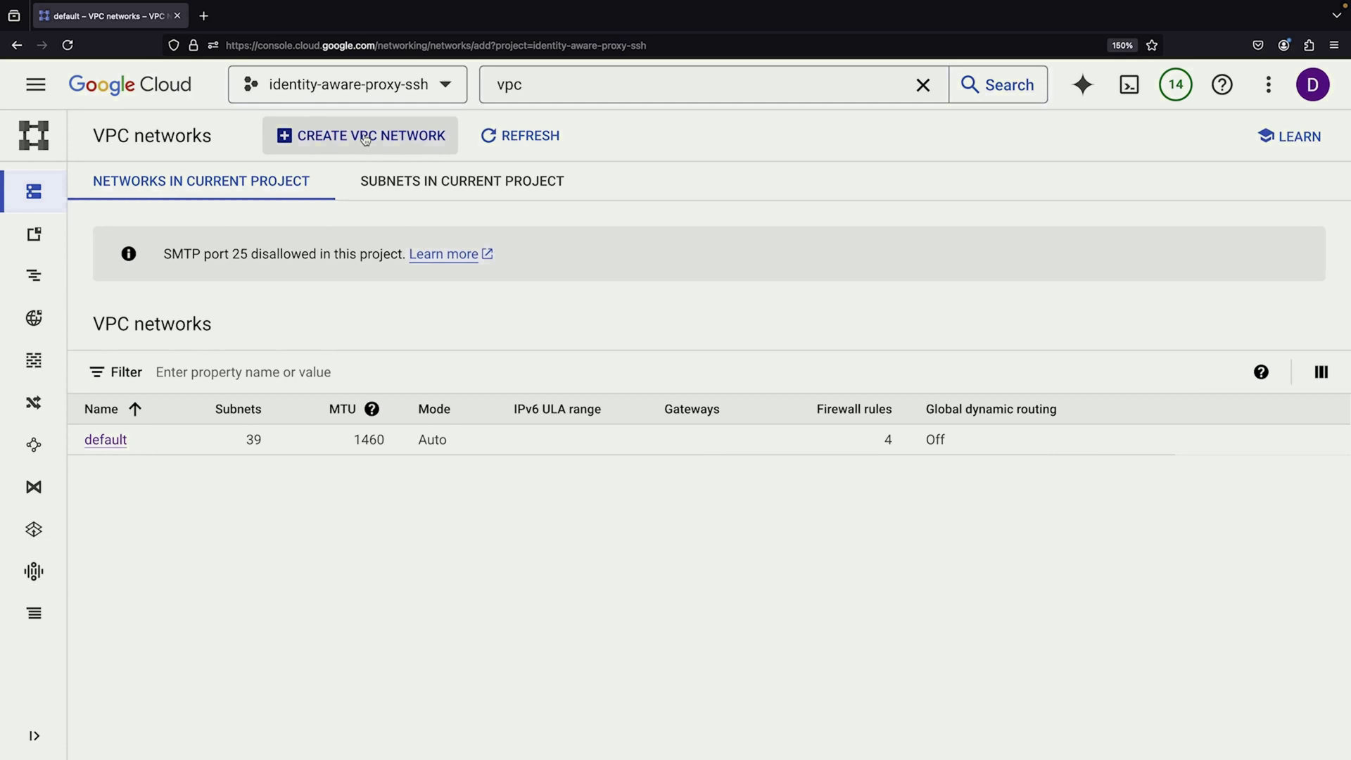
left_click(309, 210)
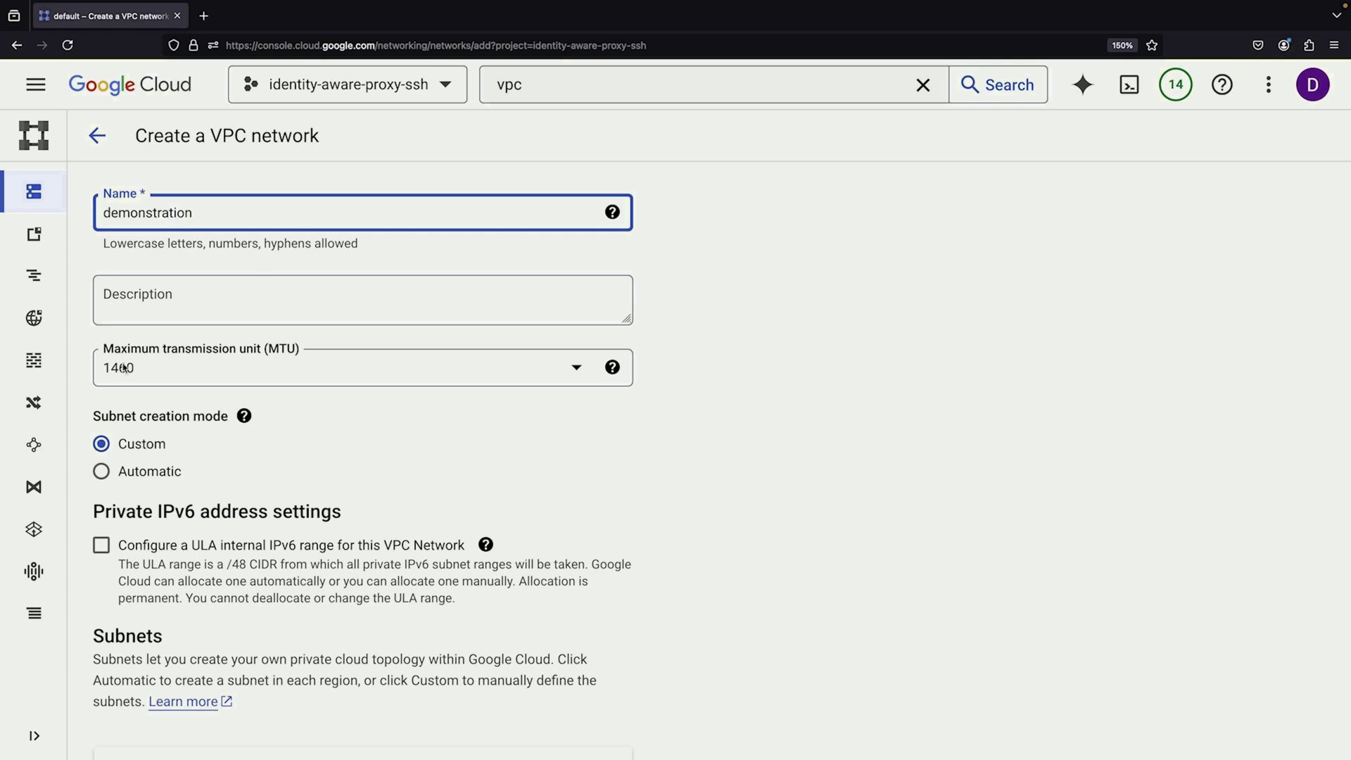
Name the new subnet "central" and set its region to us-central1
scroll(116, 435, "down", 3)
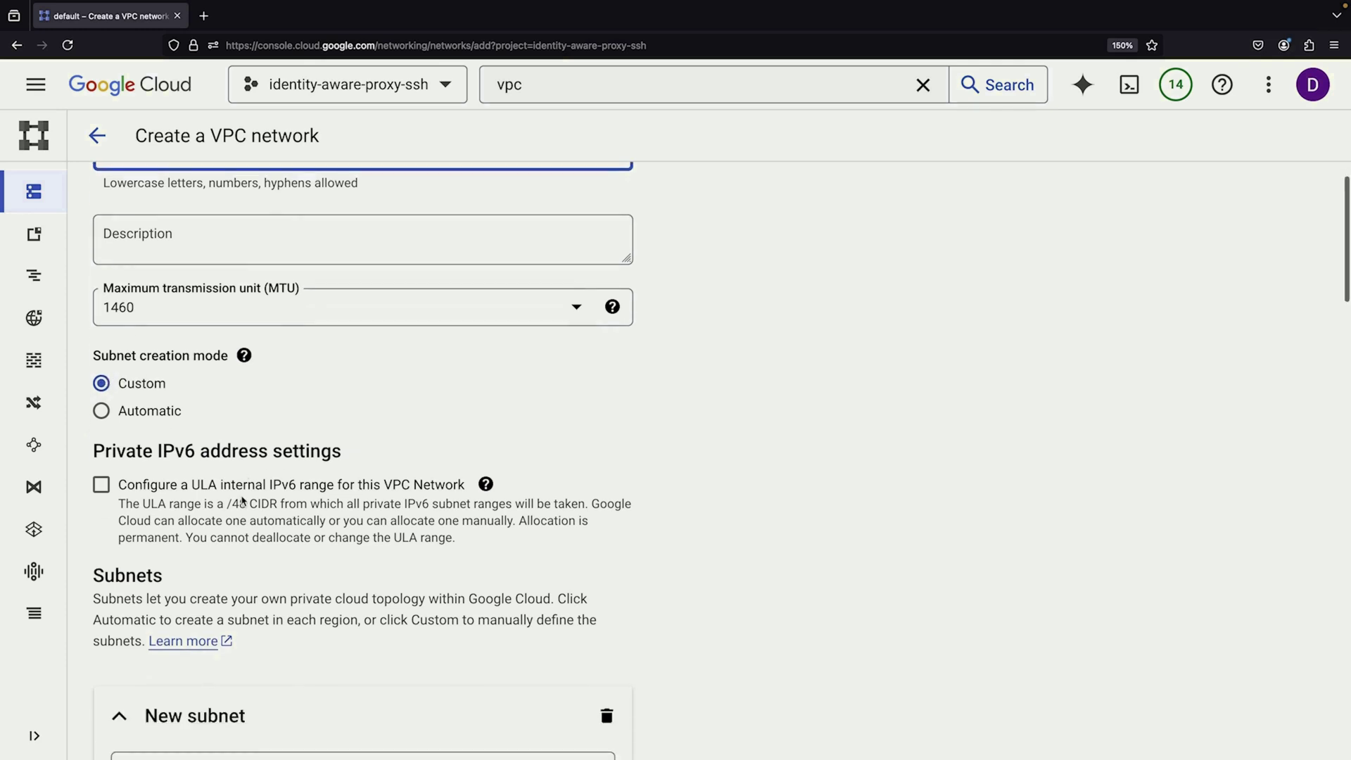
scroll(180, 458, "down", 5)
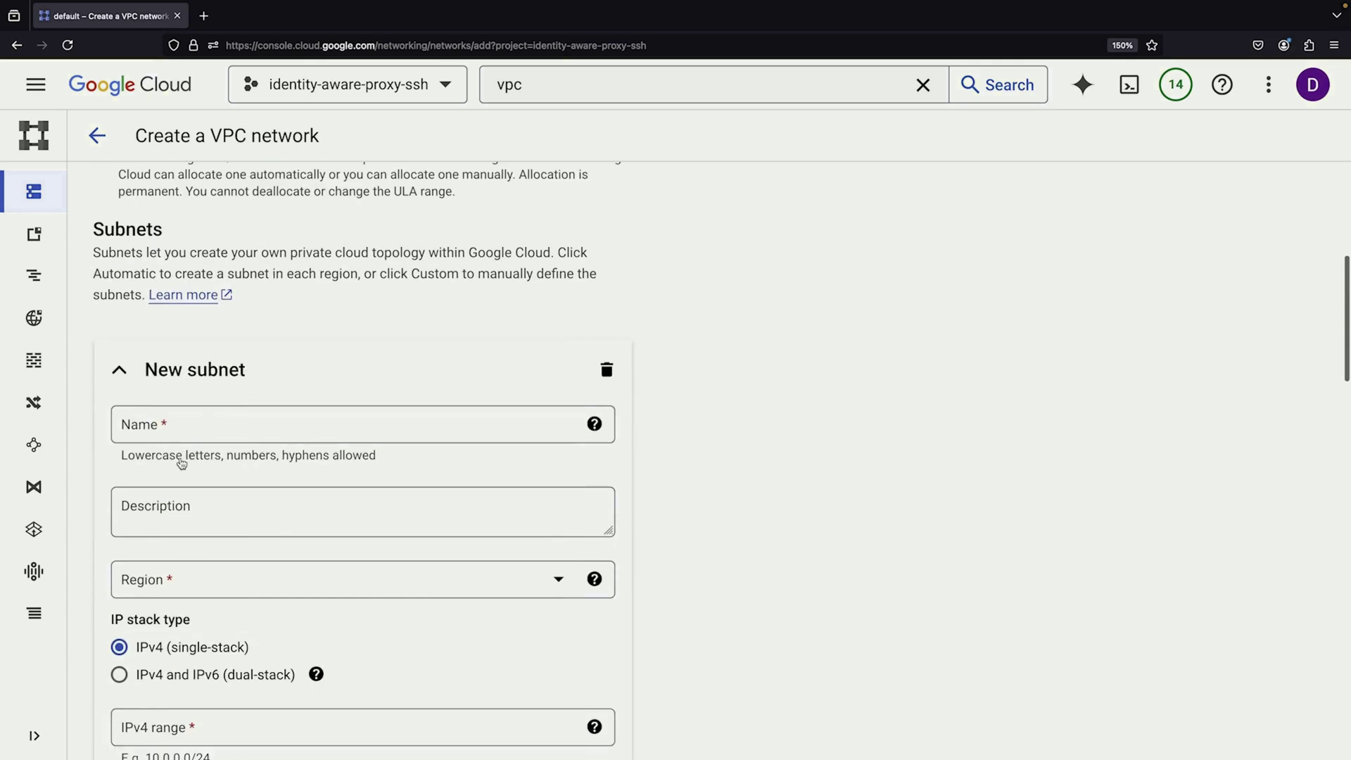
left_click(174, 422)
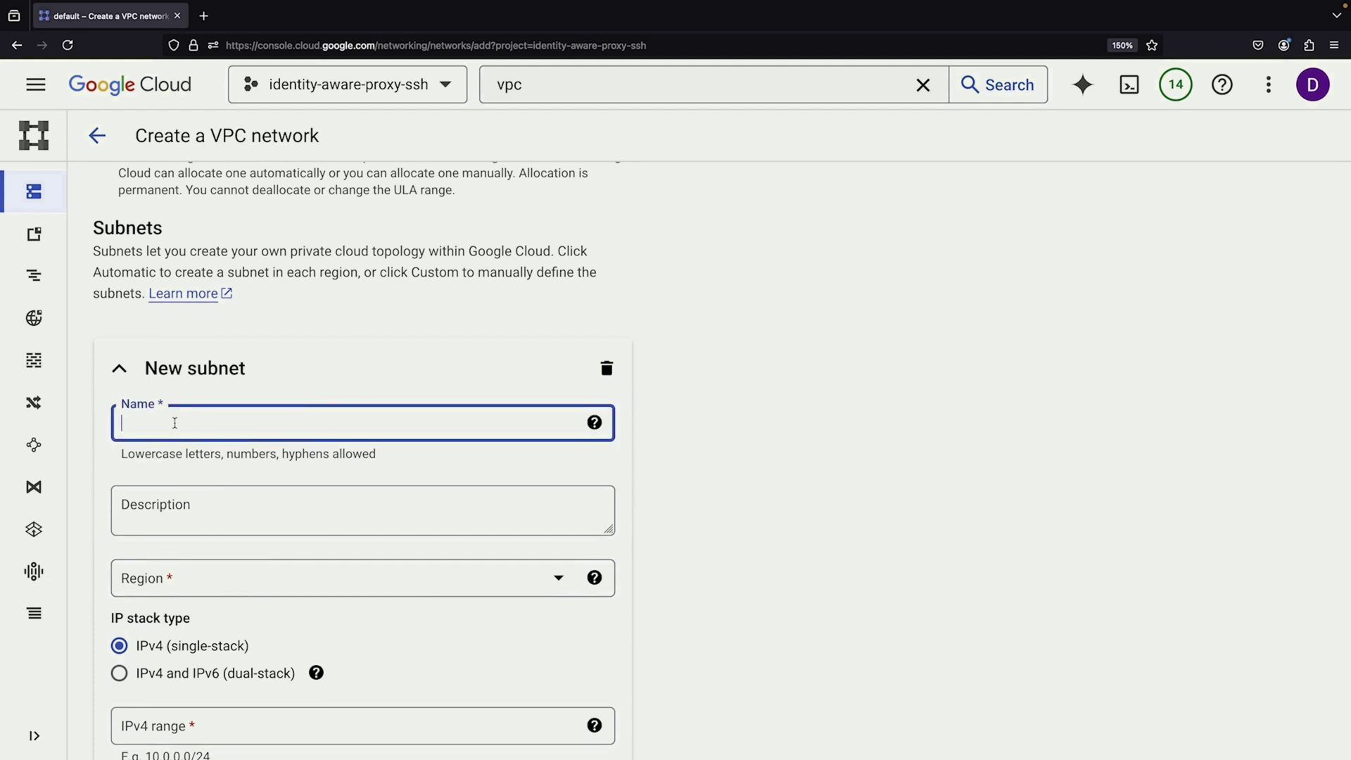
left_click(172, 584)
scroll(215, 470, "down", 10)
scroll(211, 467, "down", 5)
left_click(211, 380)
scroll(204, 423, "down", 3)
Set the central subnet's IPv4 range to the example value 10.0.0.0/24 and finish the subnet definition
double_click(186, 604)
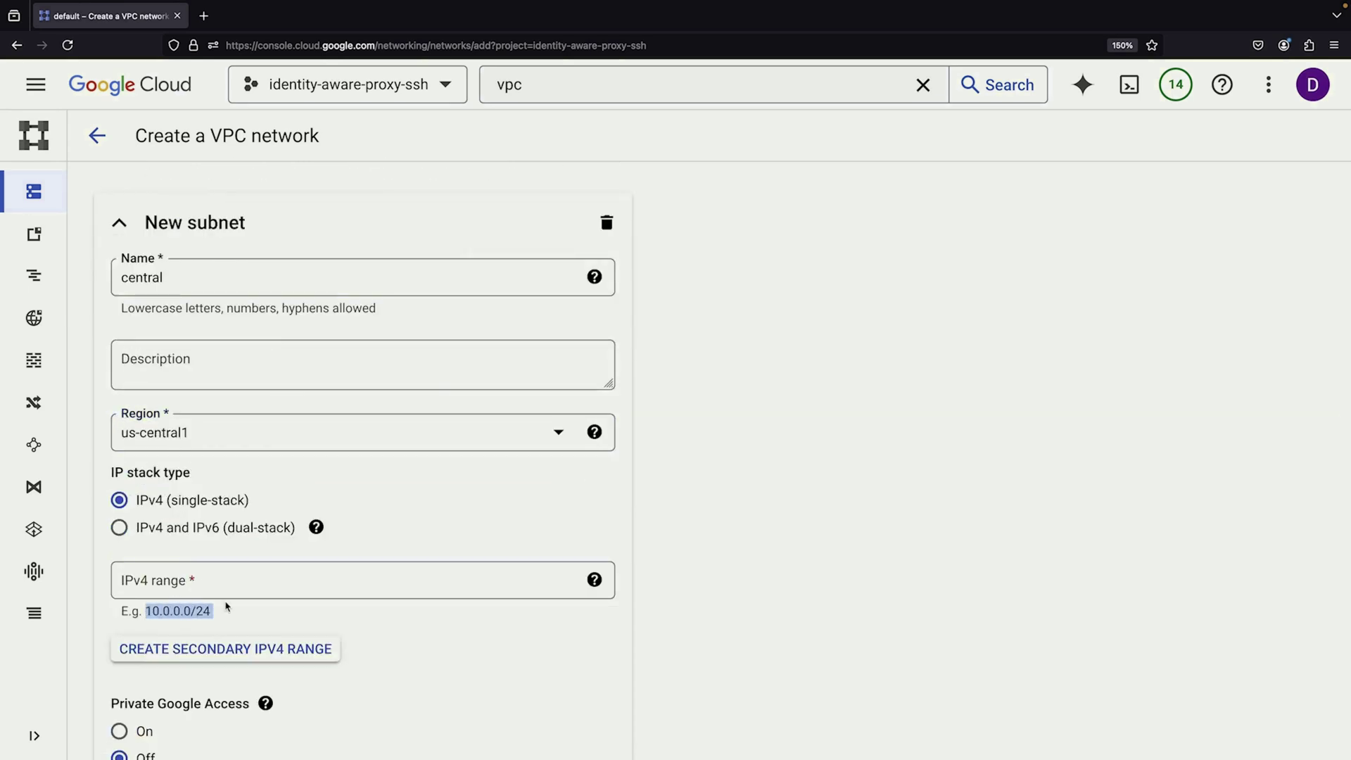
left_click_drag(211, 610, 145, 609)
key("ctrl+c")
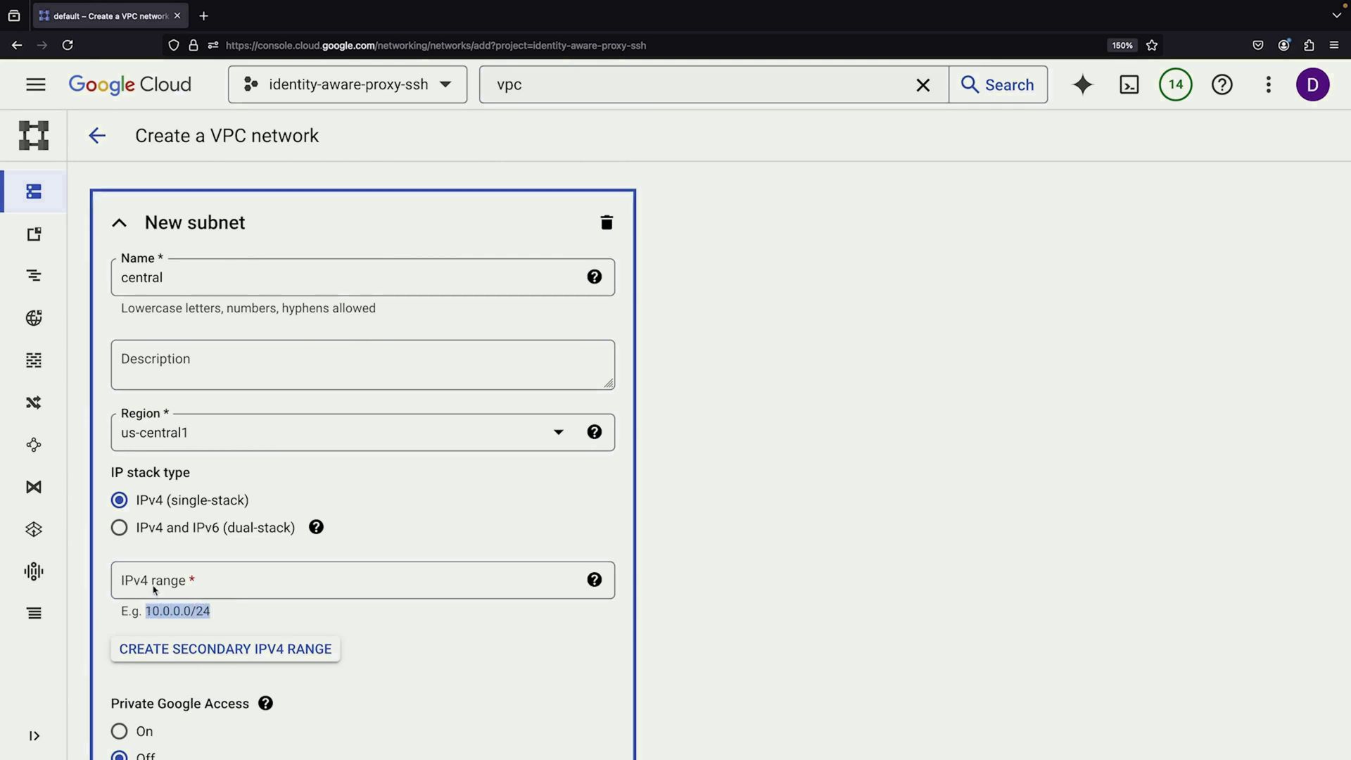
left_click(152, 584)
key("ctrl+v")
scroll(260, 619, "down", 4)
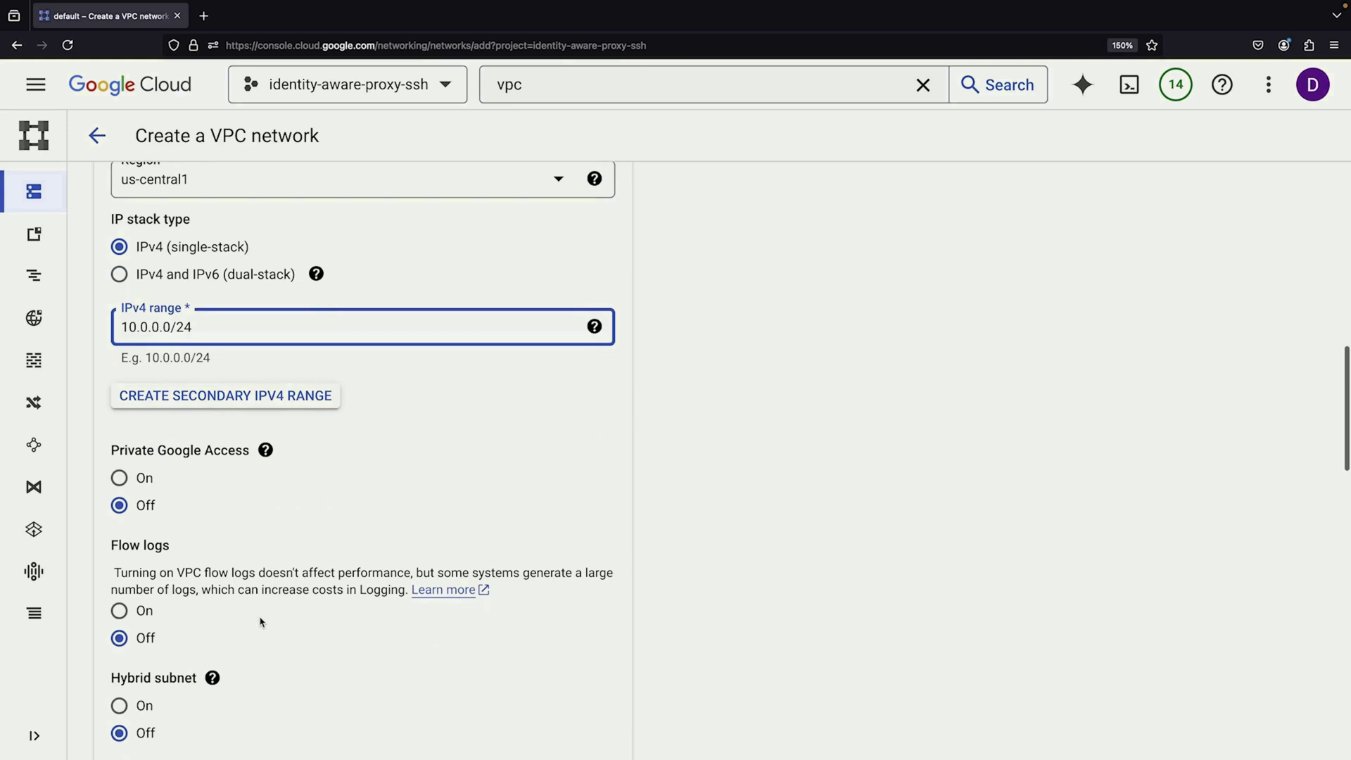
scroll(261, 623, "down", 2)
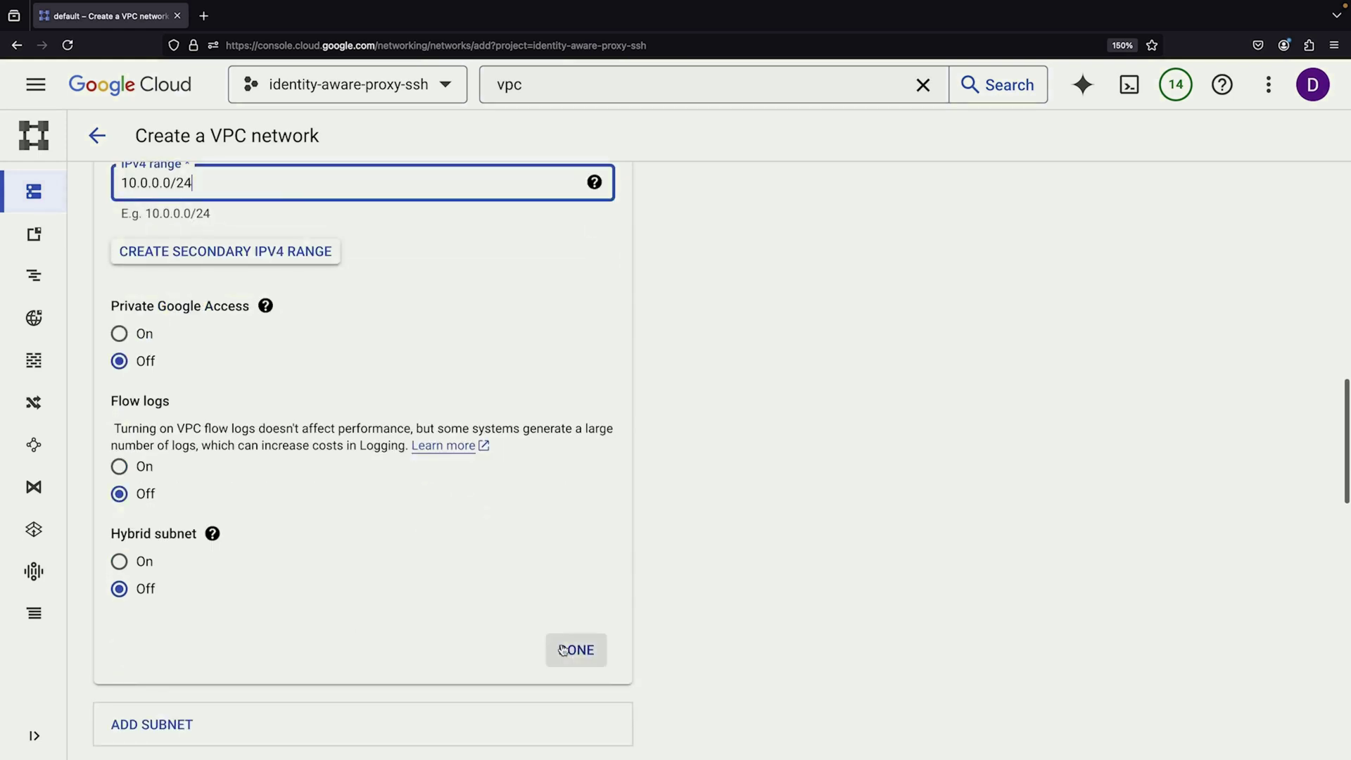
left_click(572, 648)
Review the firewall rules and routing settings, and create the demonstration VPC network without selecting any optional firewall rules
scroll(461, 527, "down", 1)
scroll(462, 528, "down", 2)
scroll(460, 529, "down", 2)
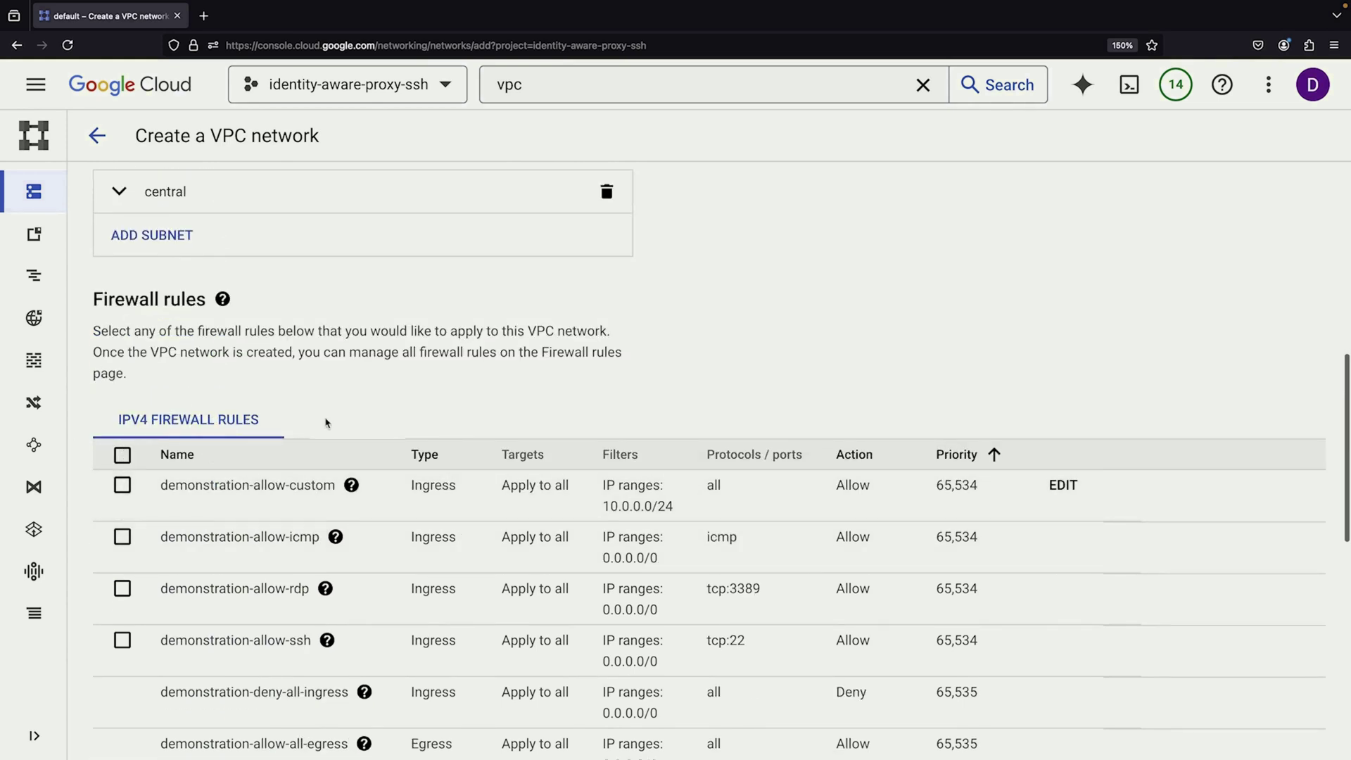
scroll(326, 422, "down", 1)
scroll(326, 422, "down", 3)
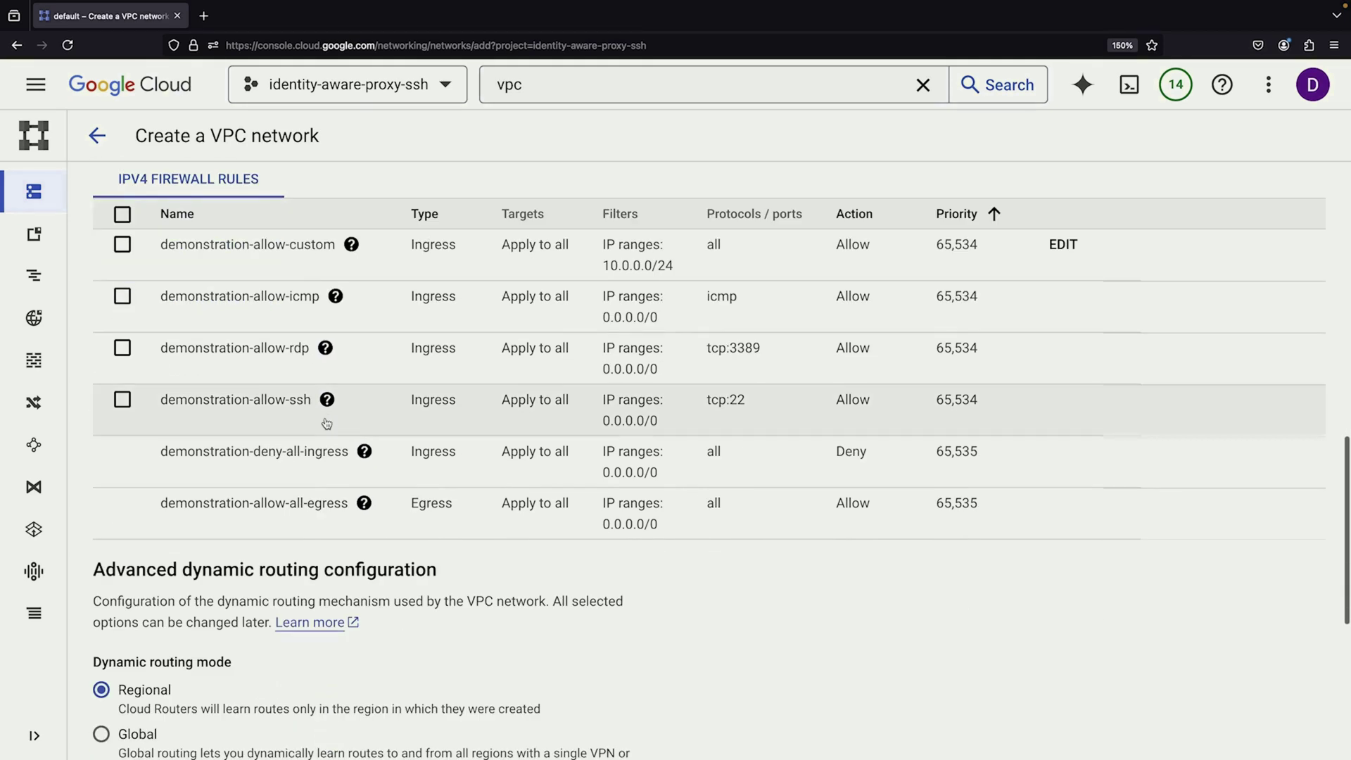
scroll(326, 422, "down", 2)
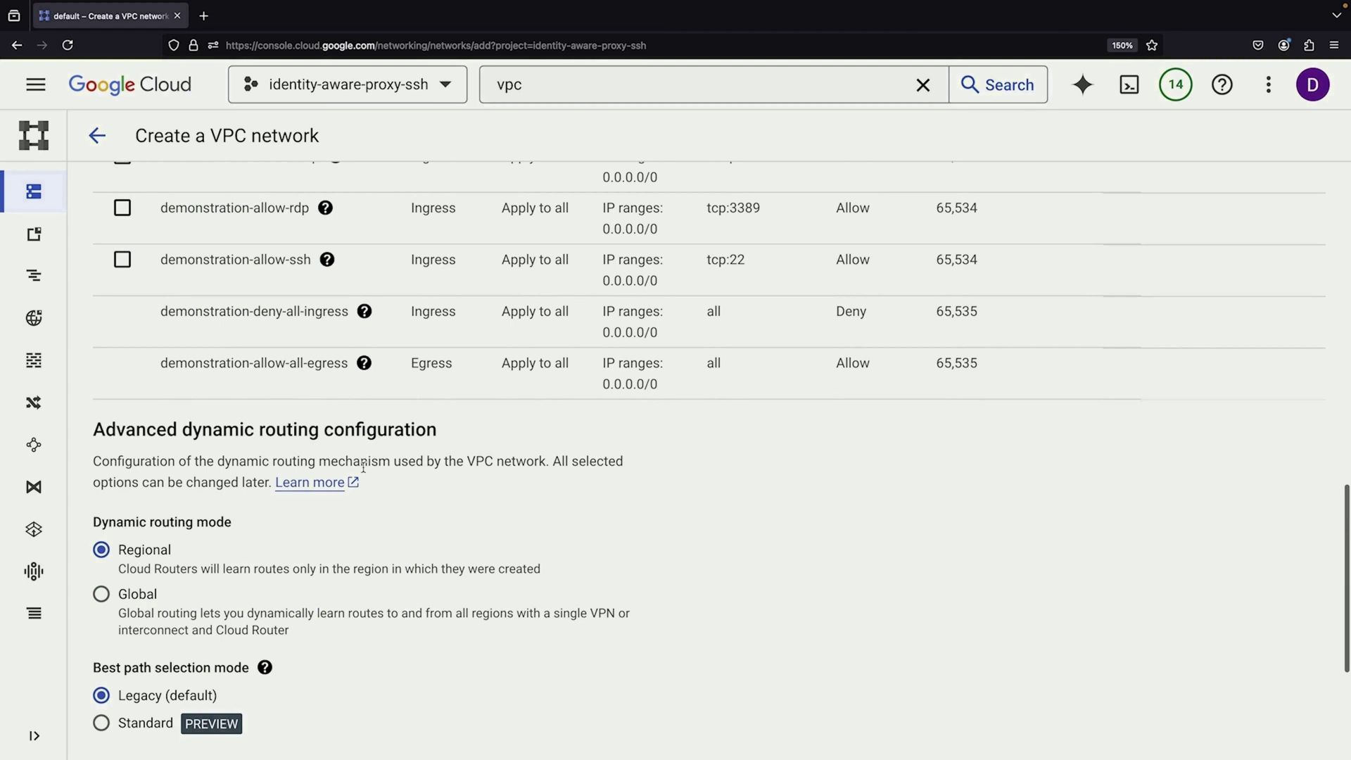
scroll(432, 561, "down", 2)
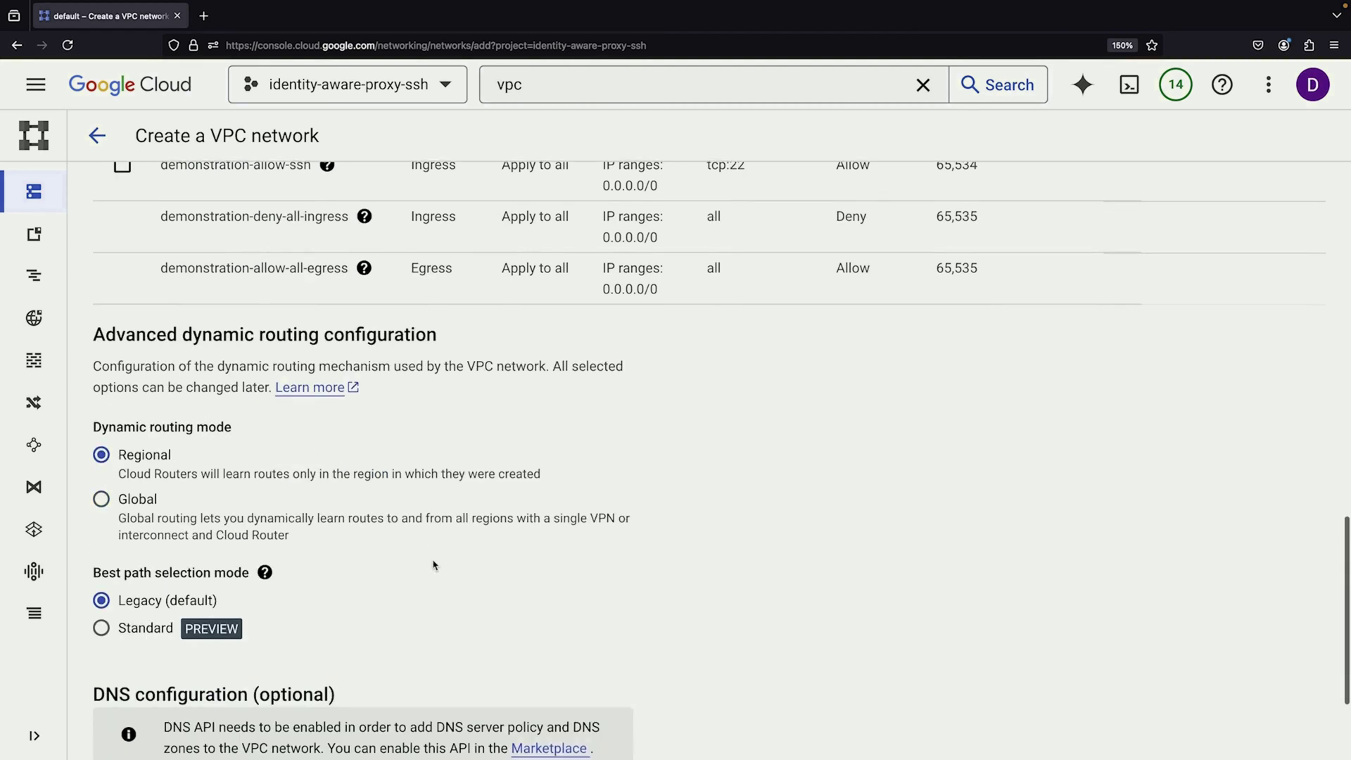
scroll(433, 564, "down", 2)
scroll(387, 612, "down", 1)
left_click(129, 642)
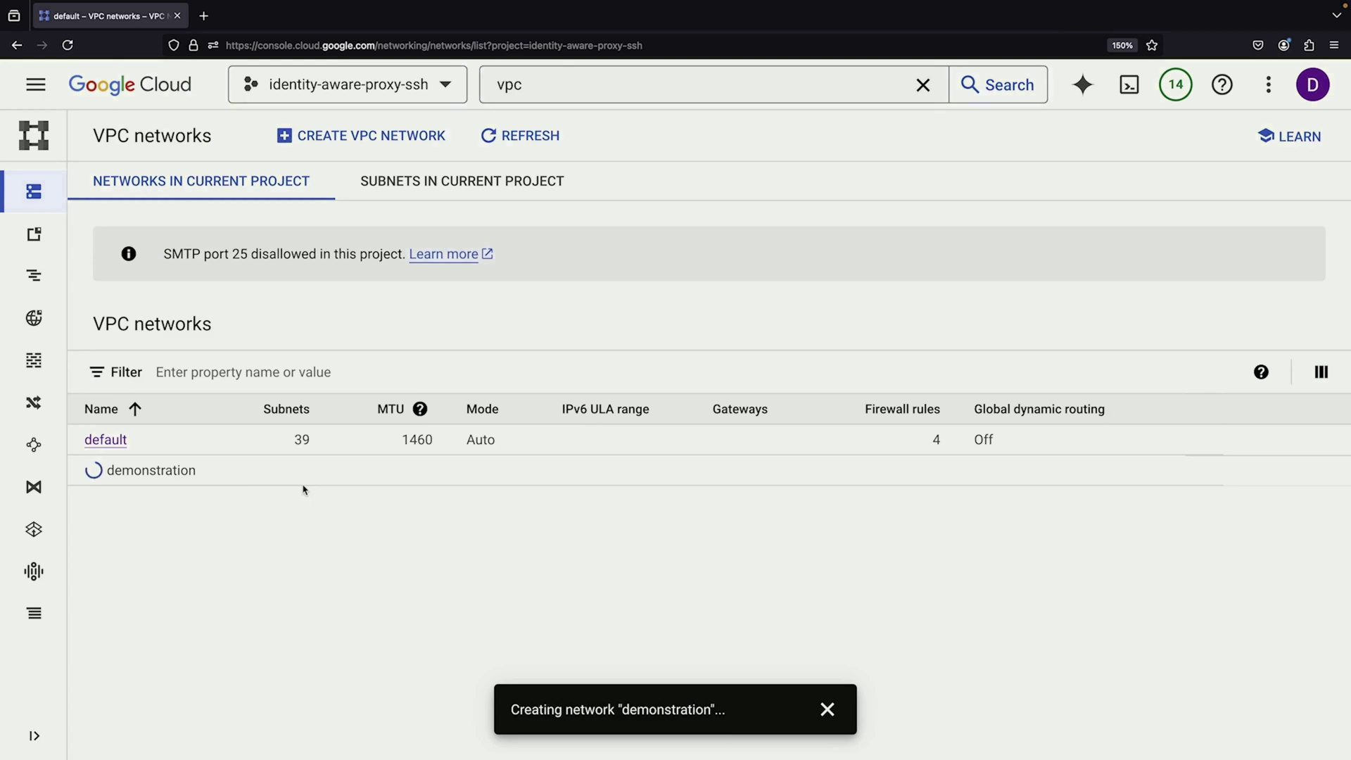
Search the console for "vm", go to VM instances and dismiss the network creation notification
key("slash")
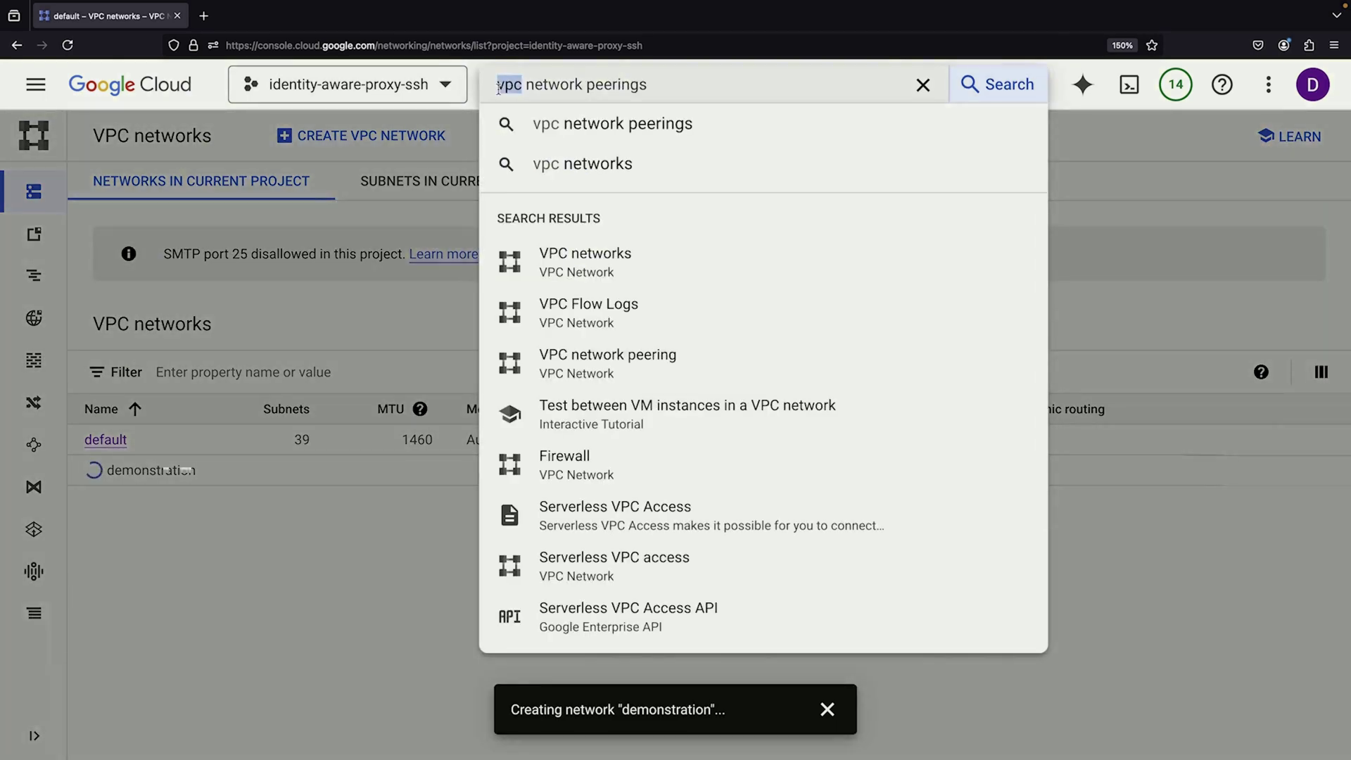
type("vm")
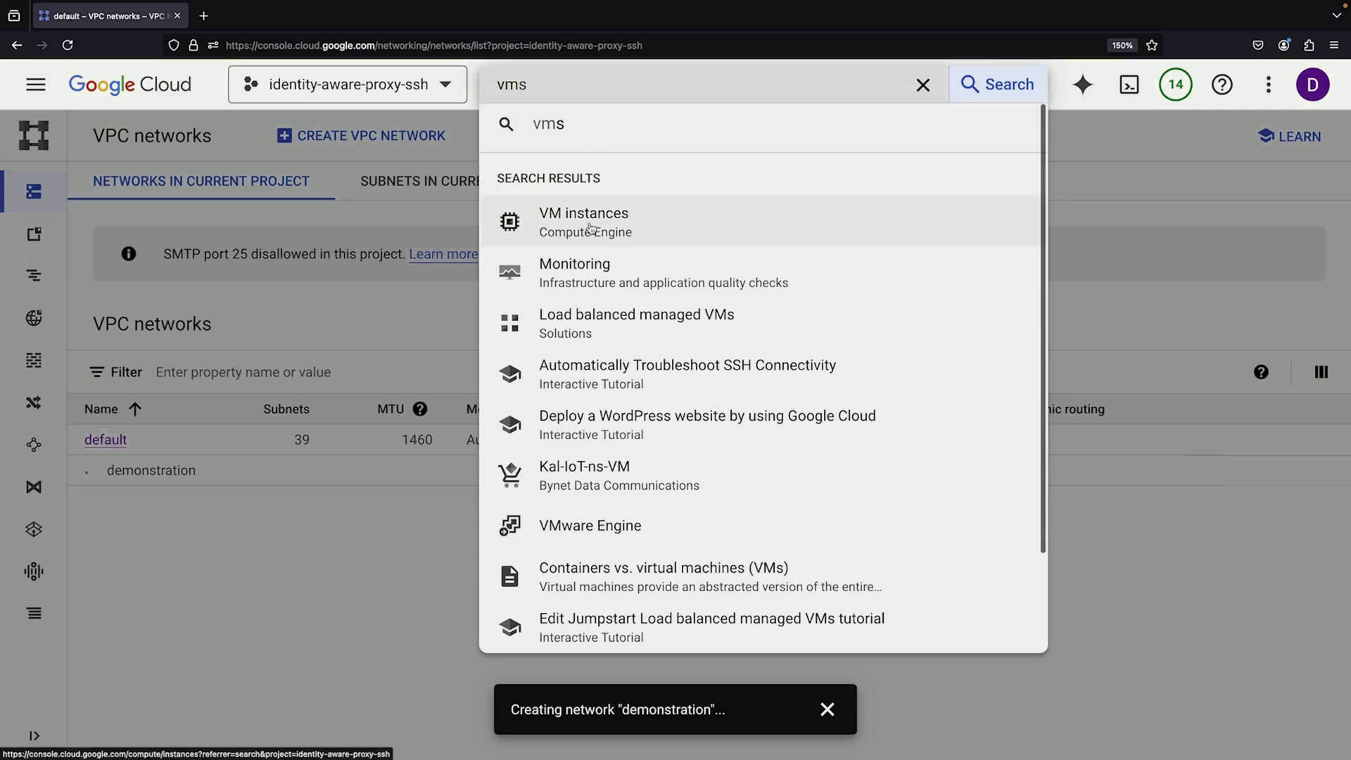
left_click(591, 228)
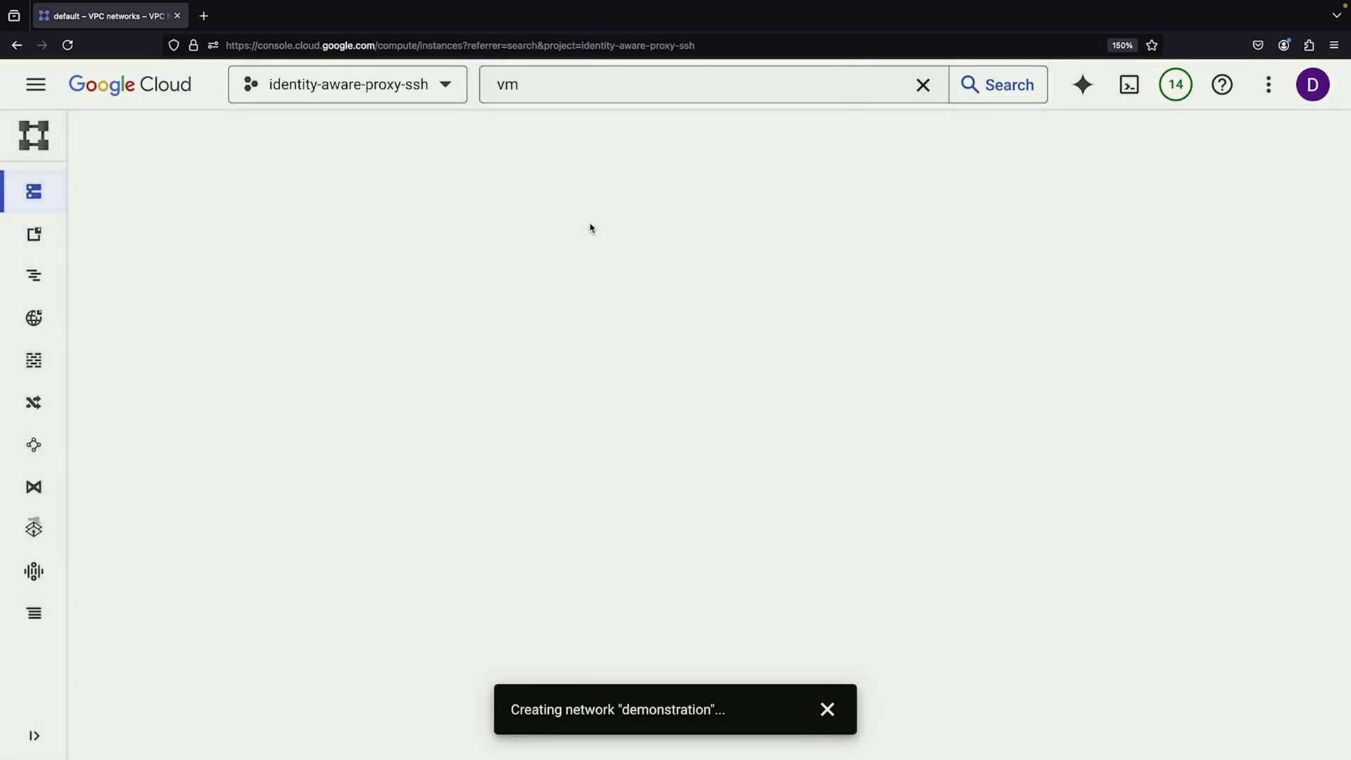
left_click(826, 712)
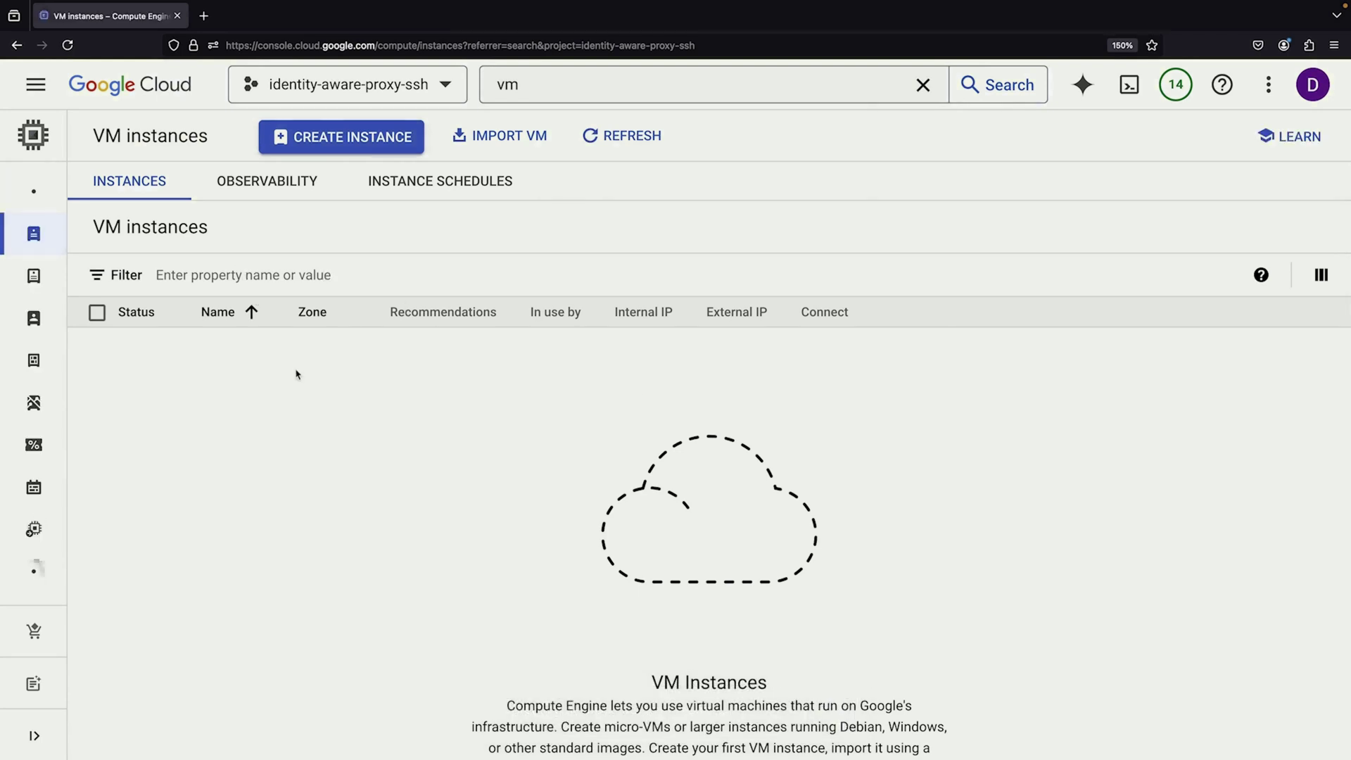
left_click(319, 147)
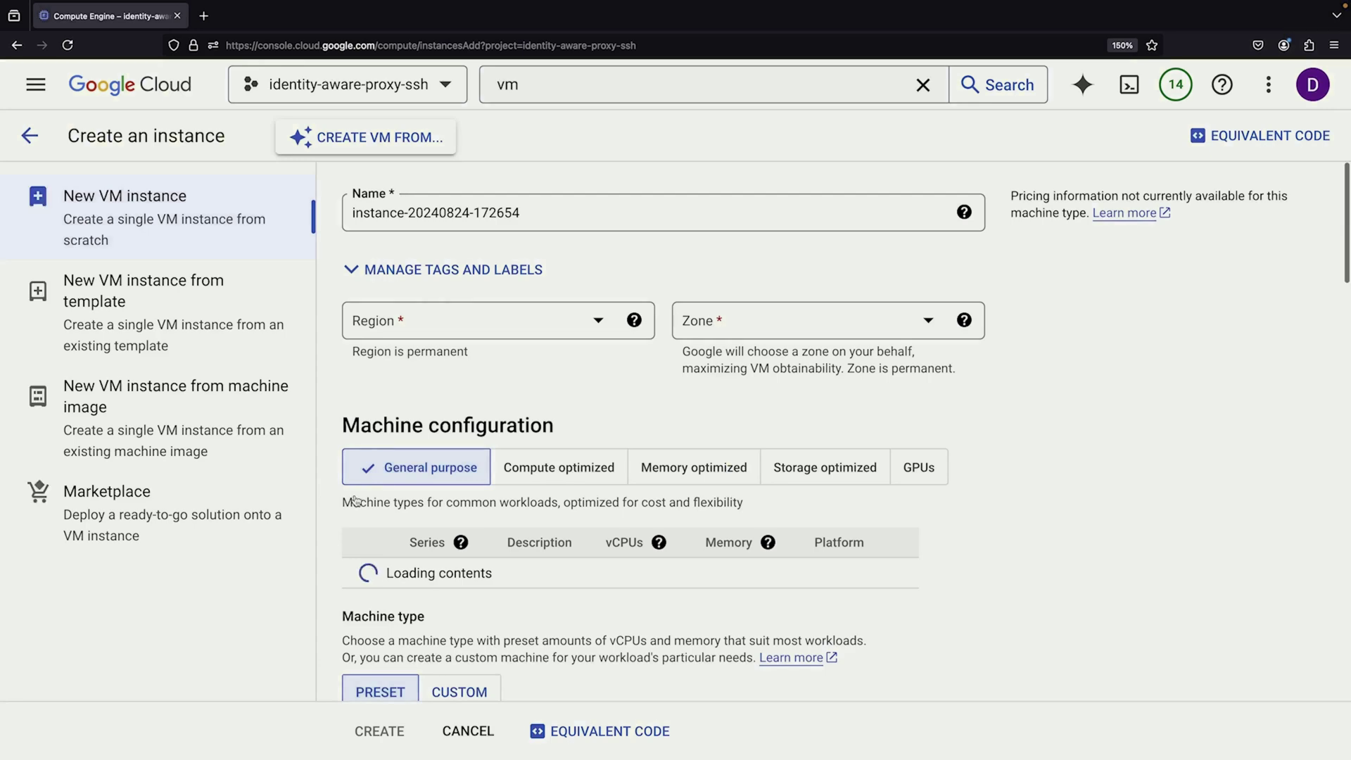
scroll(521, 455, "down", 5)
scroll(521, 454, "down", 15)
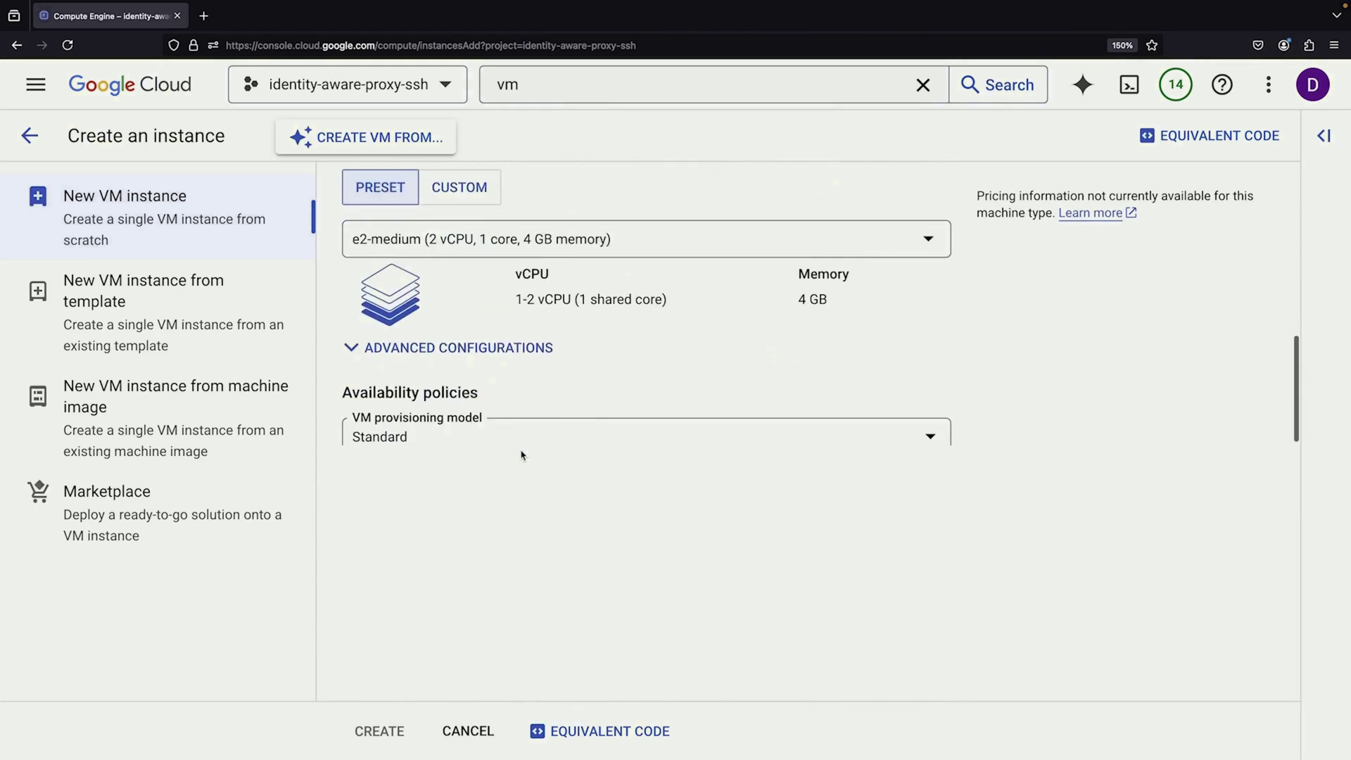
scroll(521, 343, "down", 8)
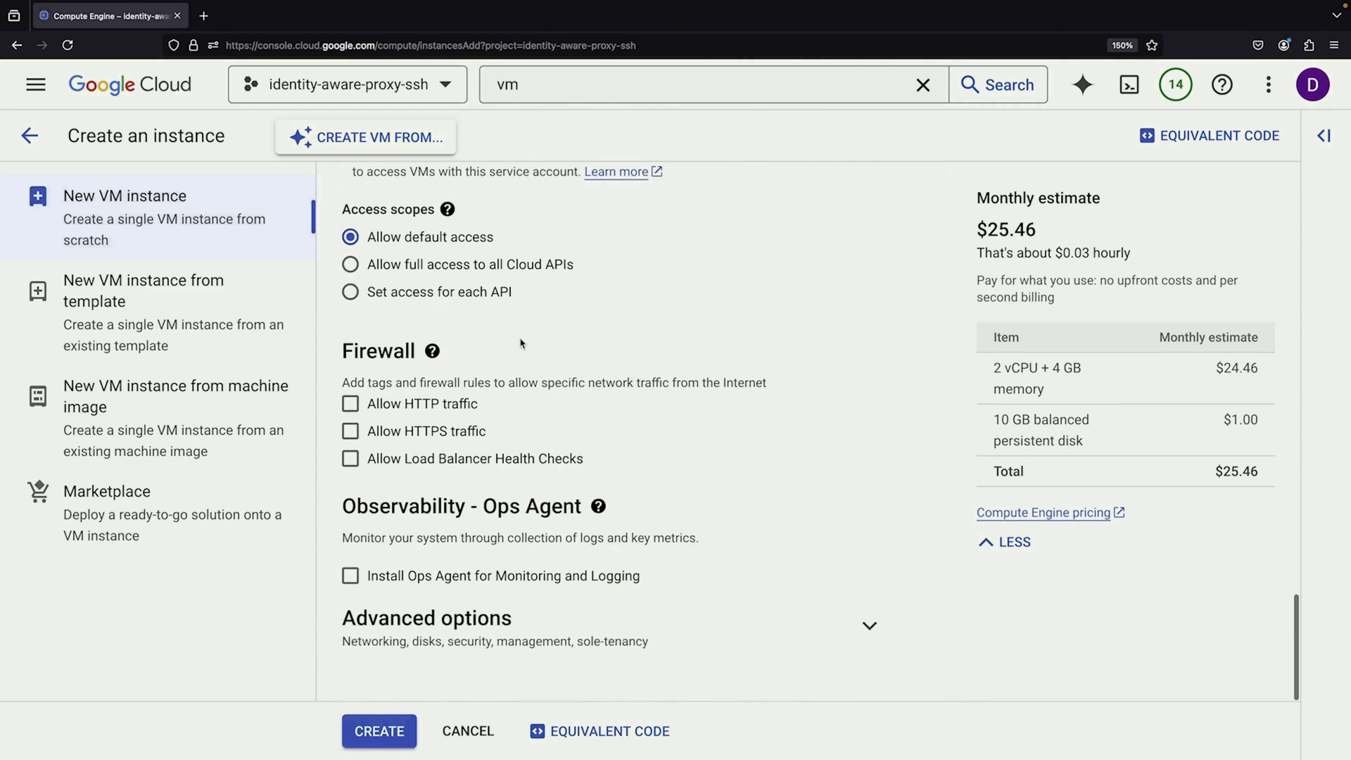
left_click(507, 630)
scroll(506, 630, "down", 4)
left_click(464, 394)
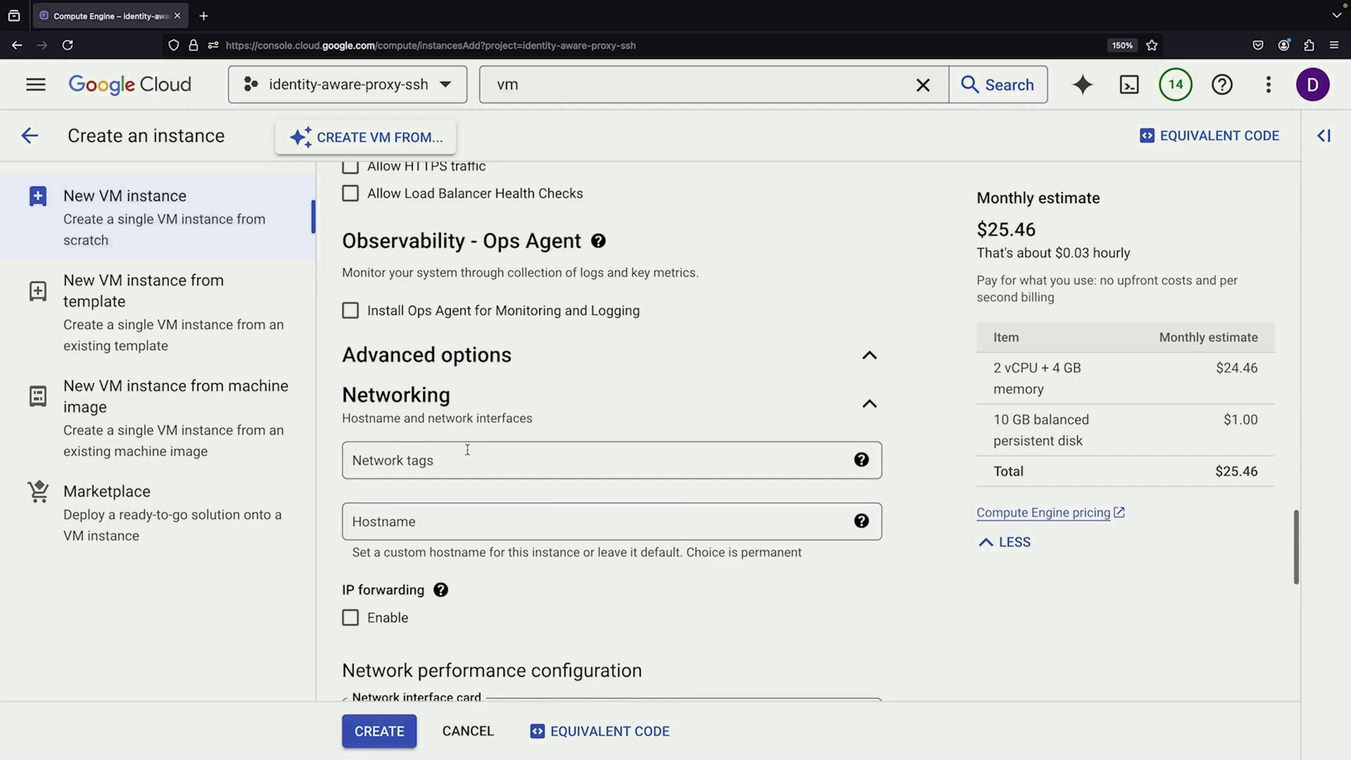
scroll(450, 380, "down", 6)
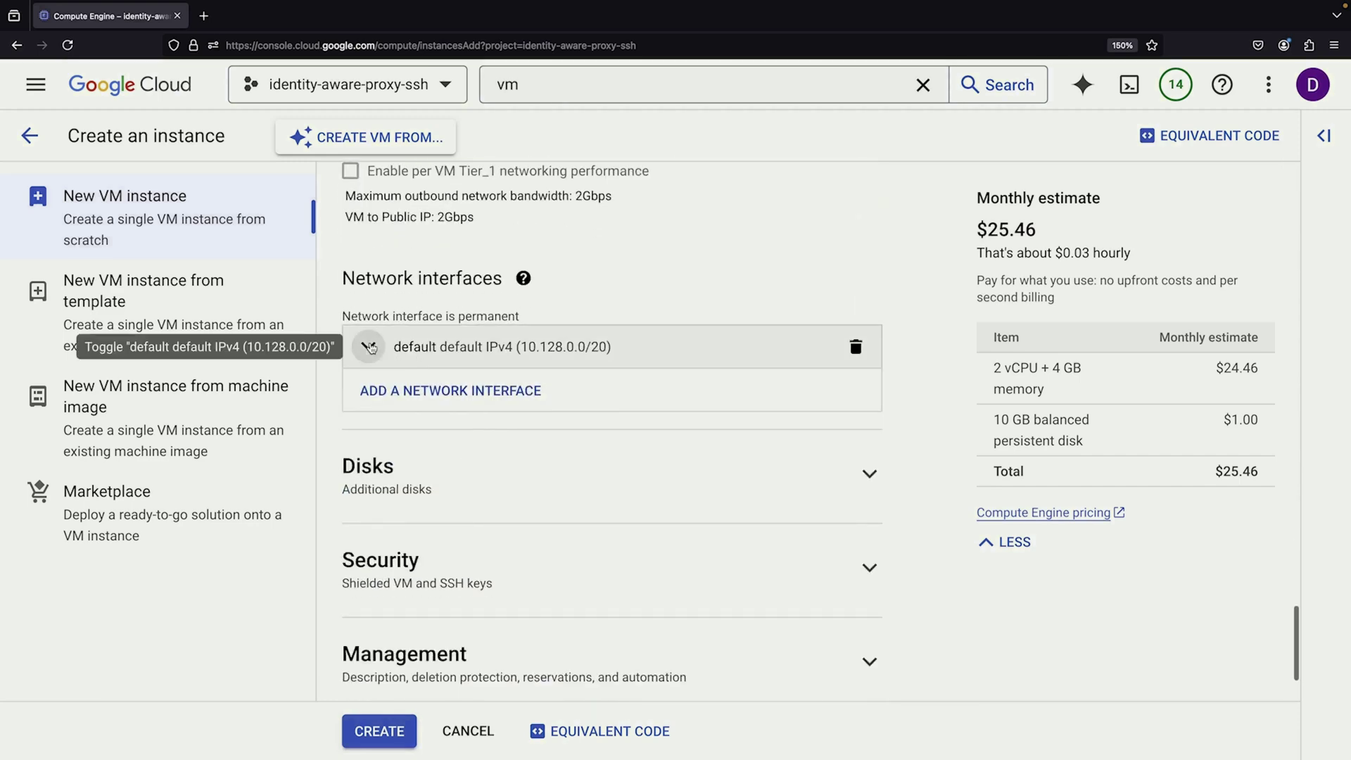
left_click(368, 346)
scroll(464, 281, "down", 2)
left_click(426, 310)
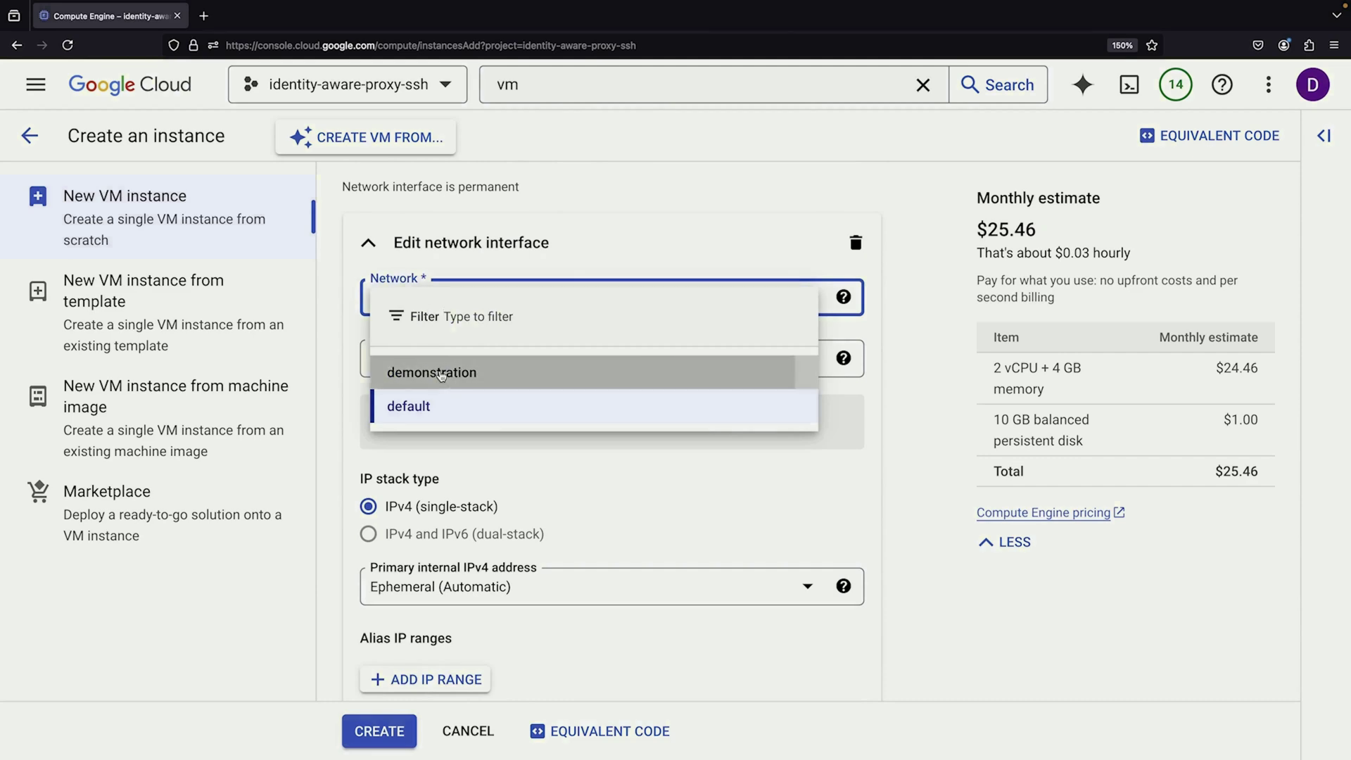
left_click(443, 372)
left_click(447, 362)
left_click(482, 359)
left_click(535, 362)
left_click(589, 367)
scroll(589, 367, "up", 5)
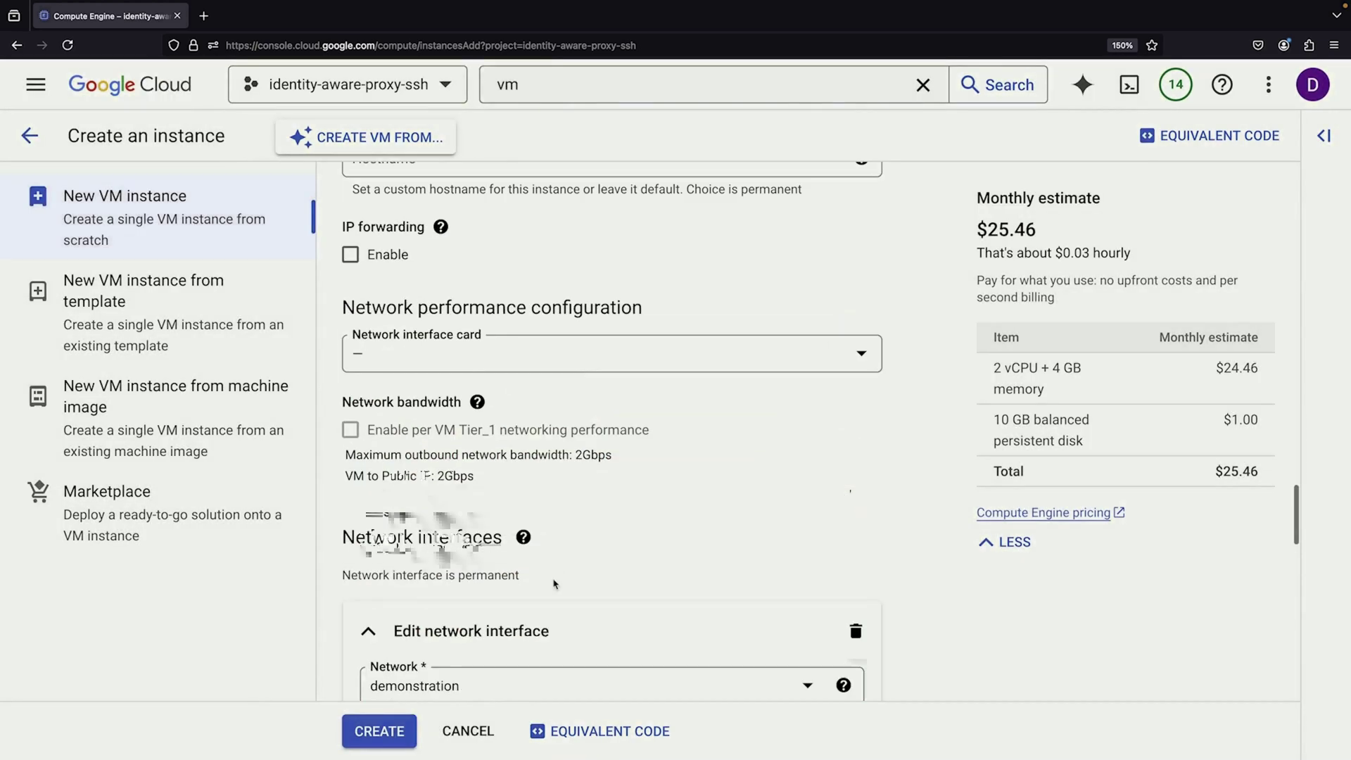
left_click(464, 732)
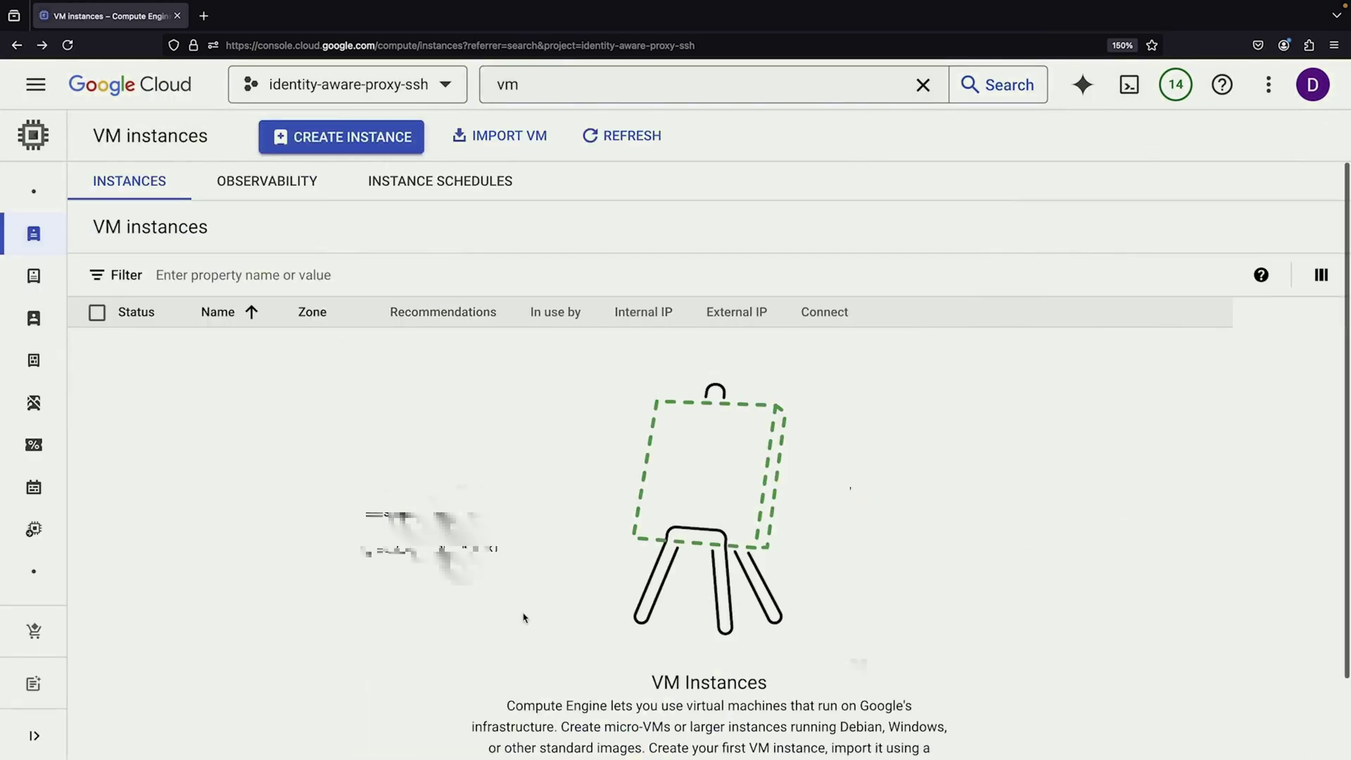
Go to VPC networks and check the subnets of the demonstration network
left_click(531, 81)
type("sion")
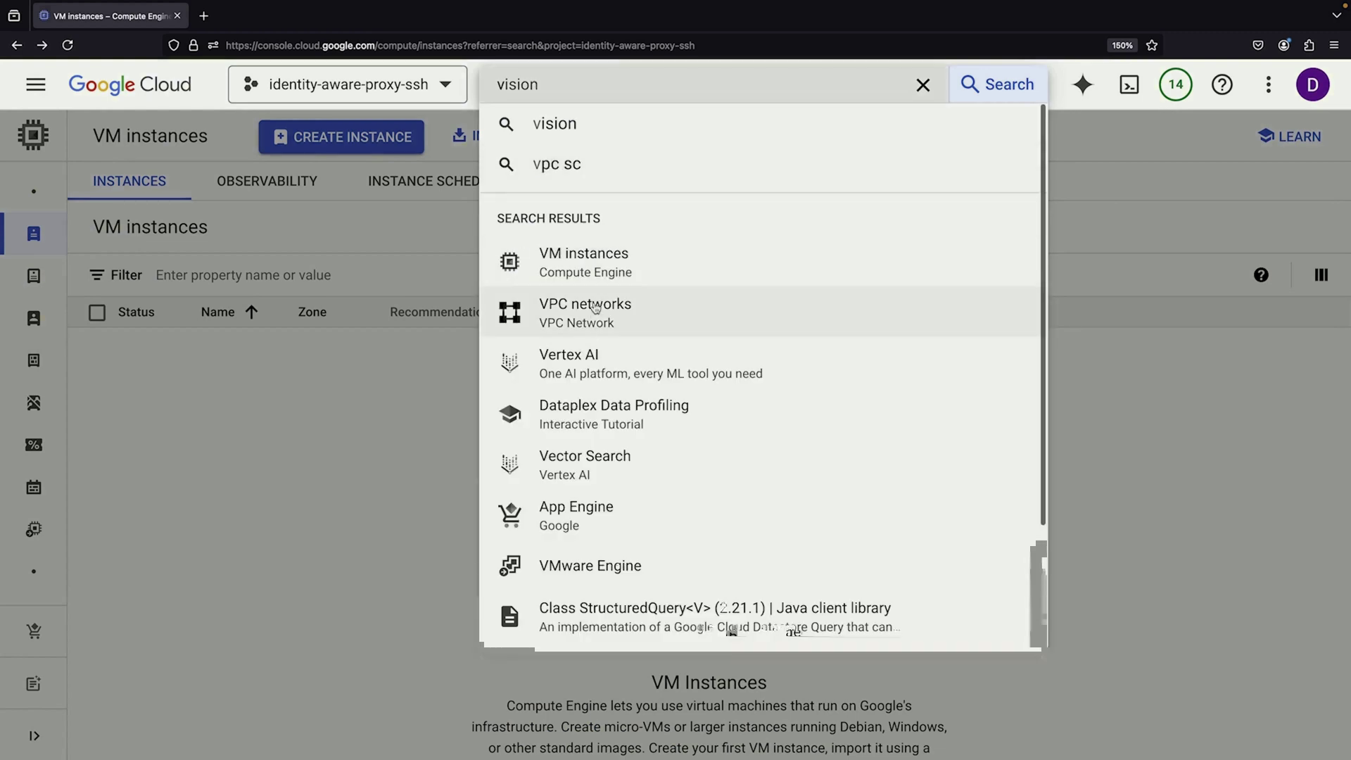
left_click(552, 317)
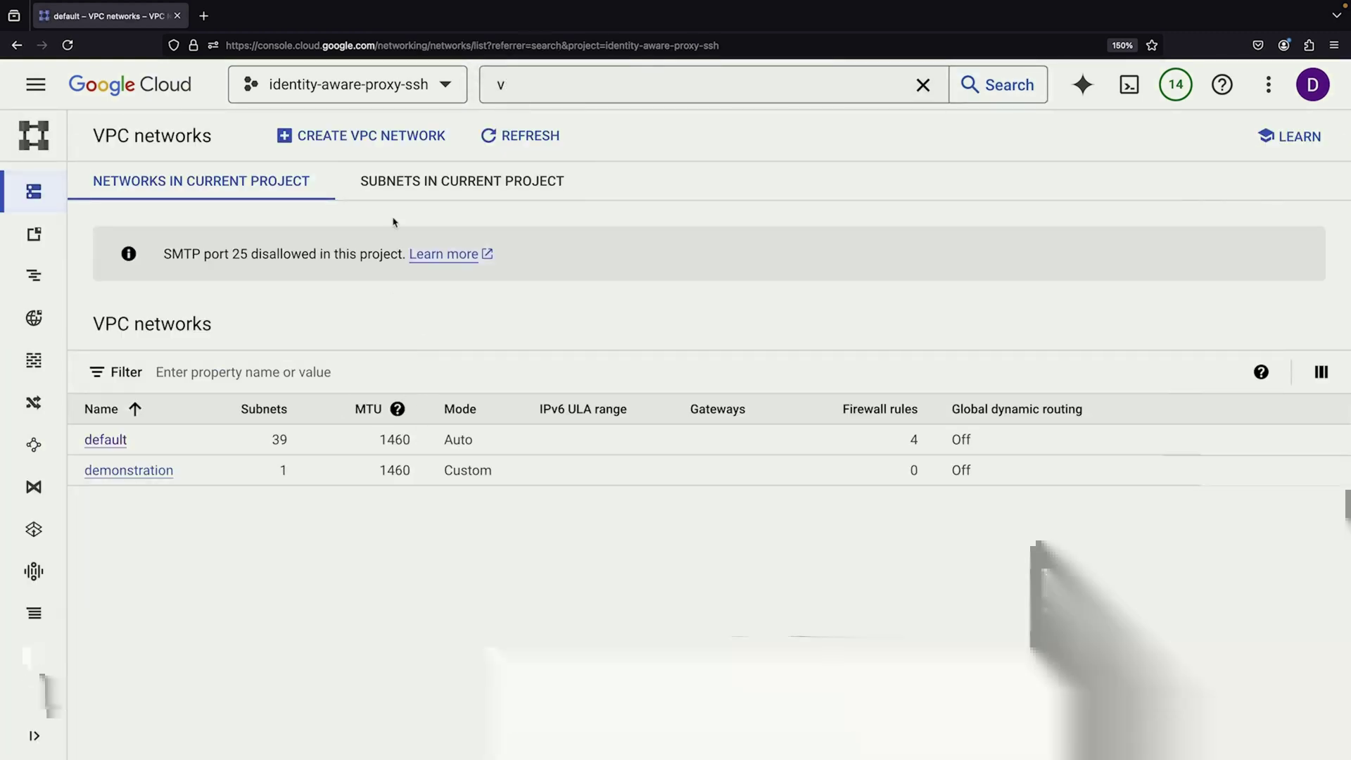
left_click(149, 471)
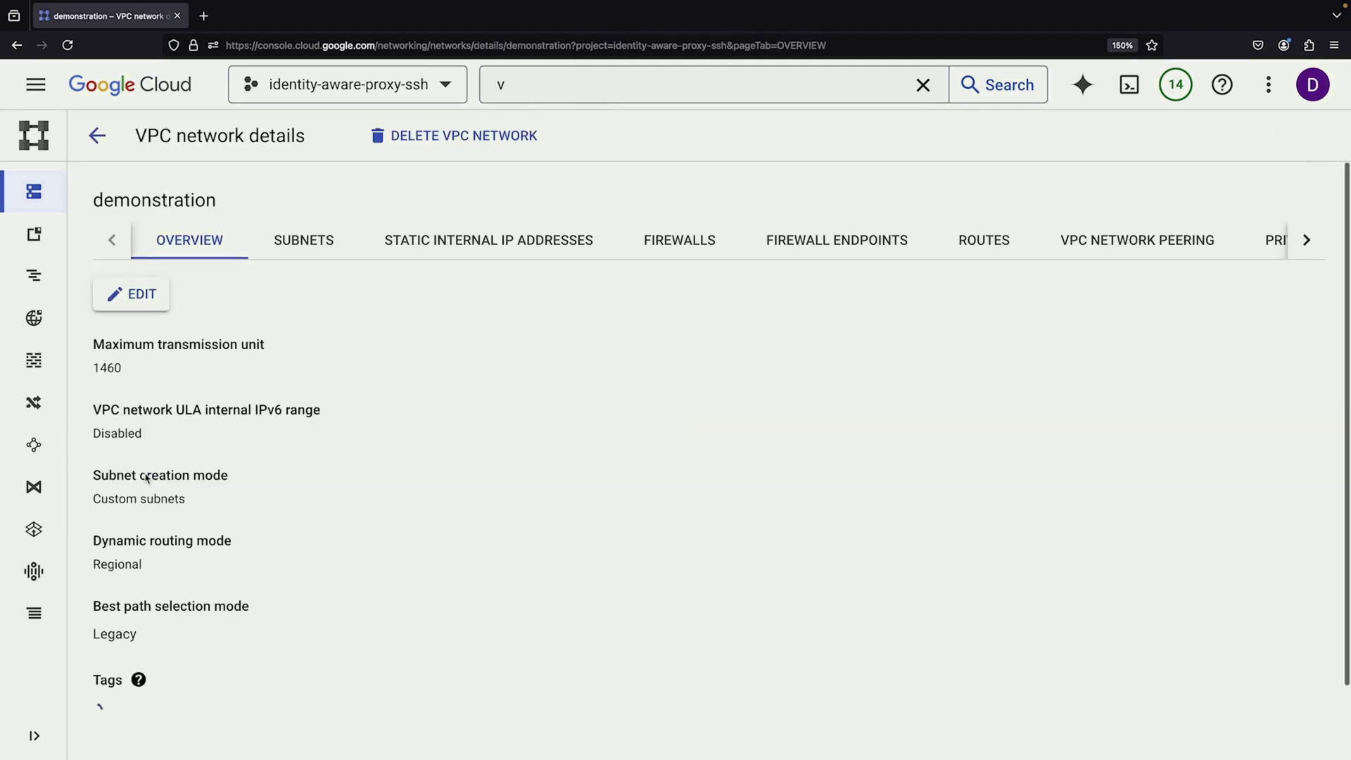
left_click(320, 244)
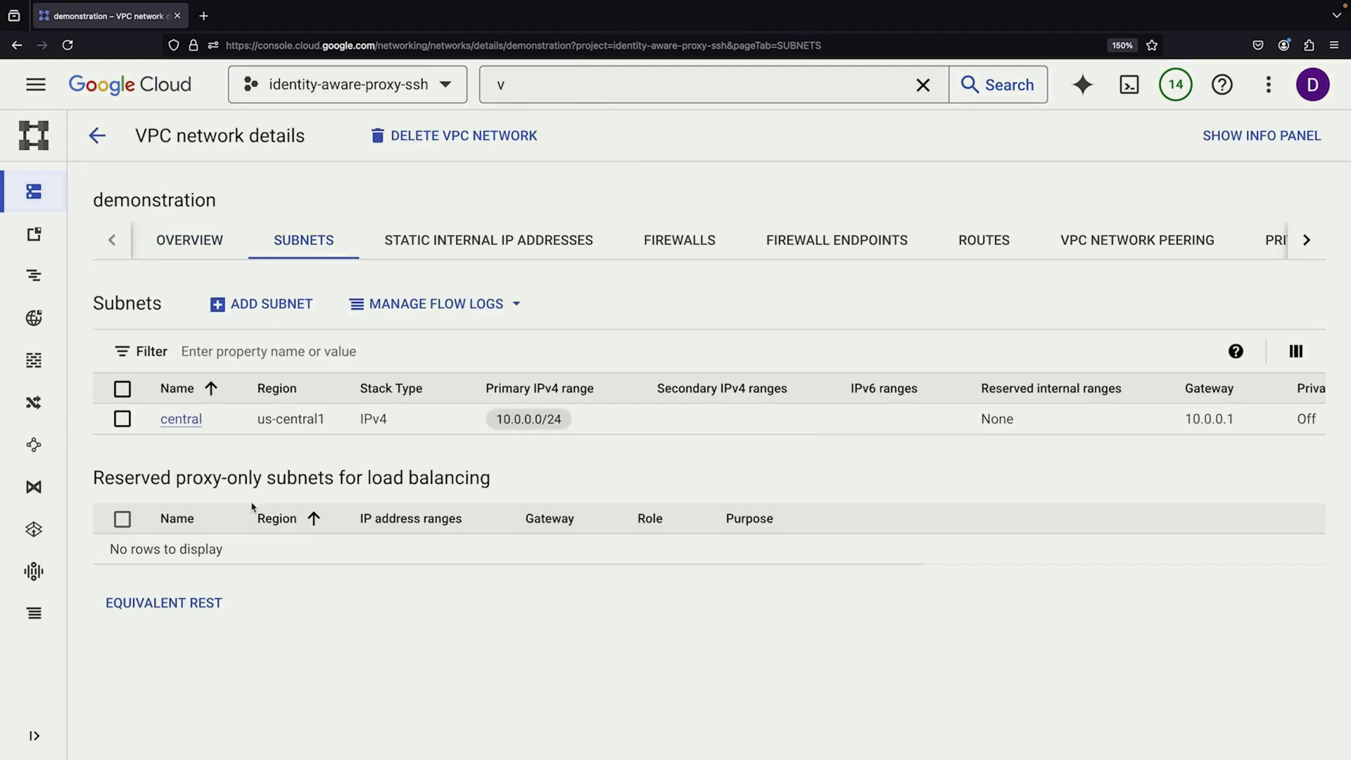
Search the console for "vm", return to VM instances and start creating a new instance
left_click(166, 79)
left_click(526, 84)
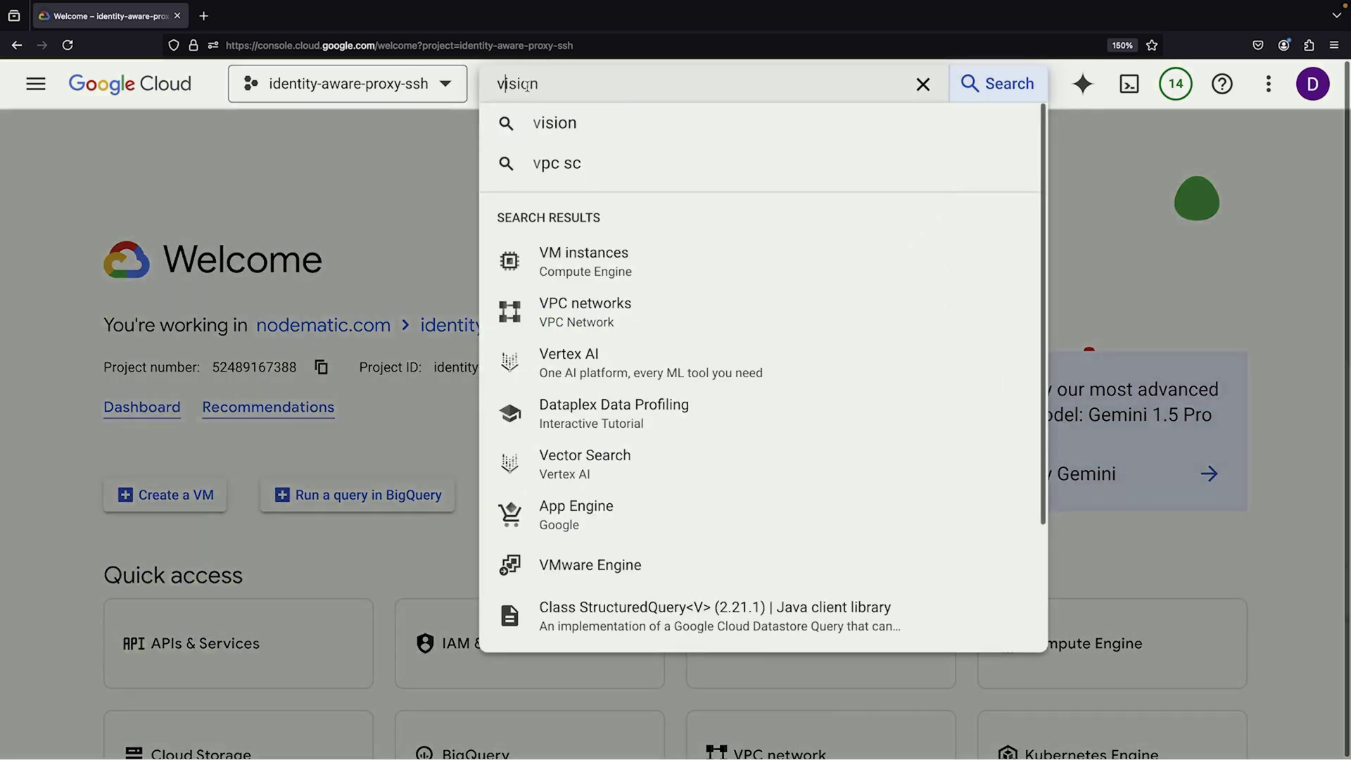
type("m")
left_click(503, 229)
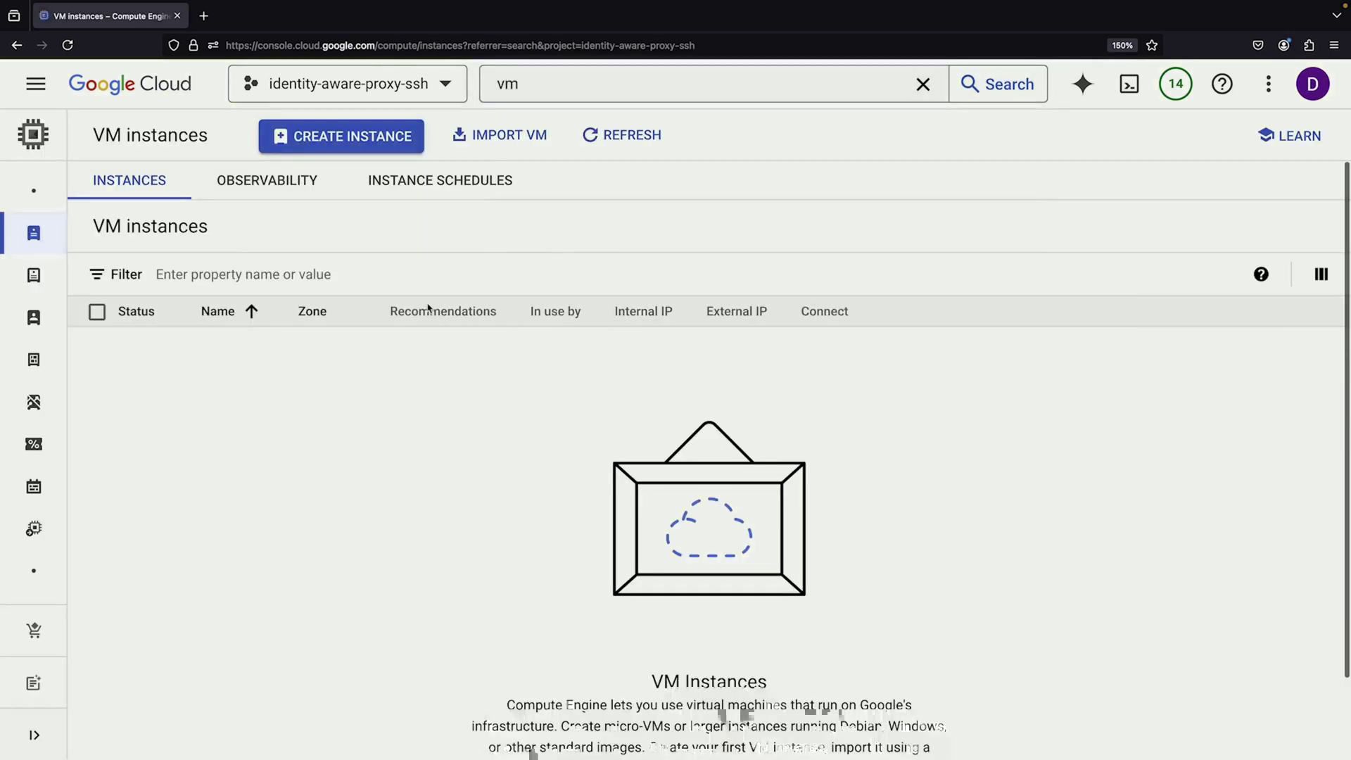
left_click(342, 136)
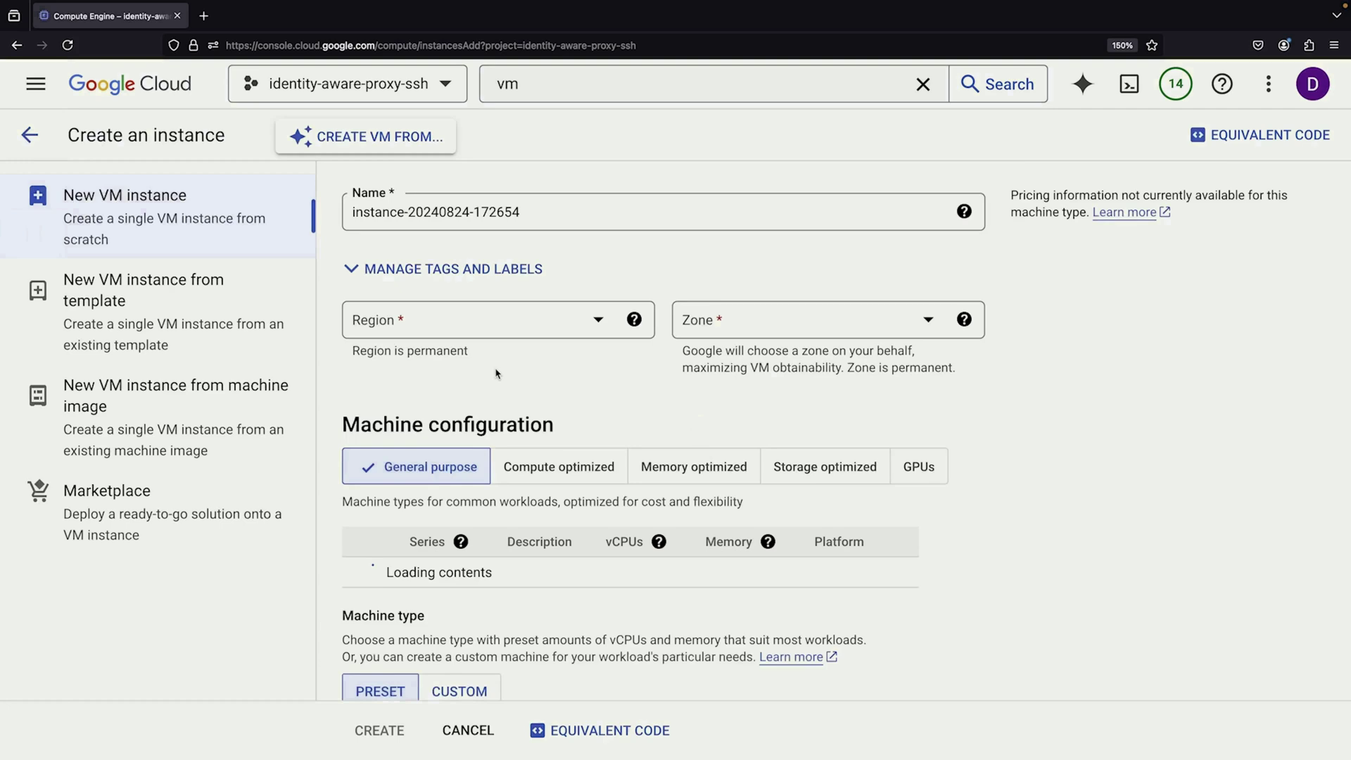
In the instance's advanced networking options, attach the network interface to the demonstration network and its central subnet
scroll(522, 442, "down", 15)
scroll(522, 442, "down", 10)
left_click(497, 628)
scroll(497, 628, "down", 3)
left_click(498, 505)
scroll(498, 505, "down", 10)
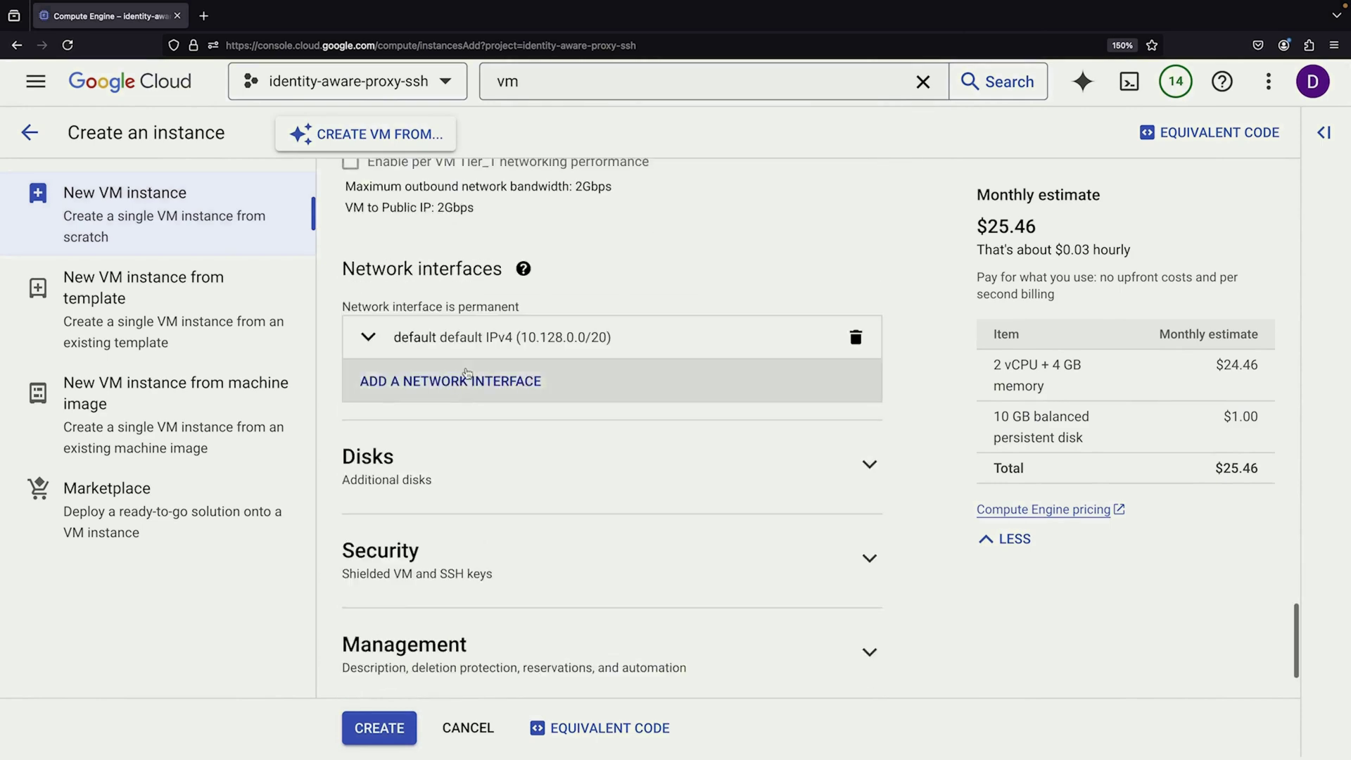
left_click(461, 342)
left_click(438, 425)
left_click(438, 487)
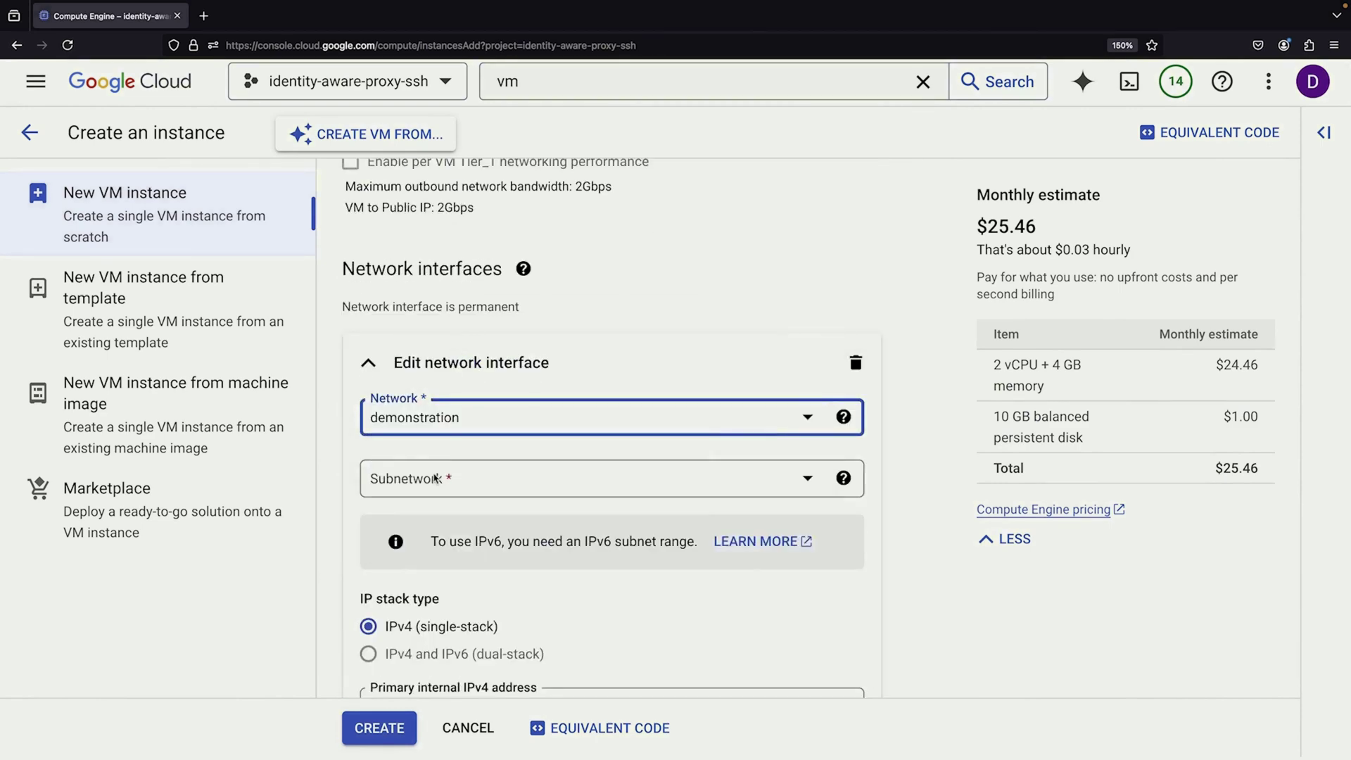
Set the network interface's external IPv4 address to None, finish editing the interface and create the VM instance
scroll(471, 495, "down", 4)
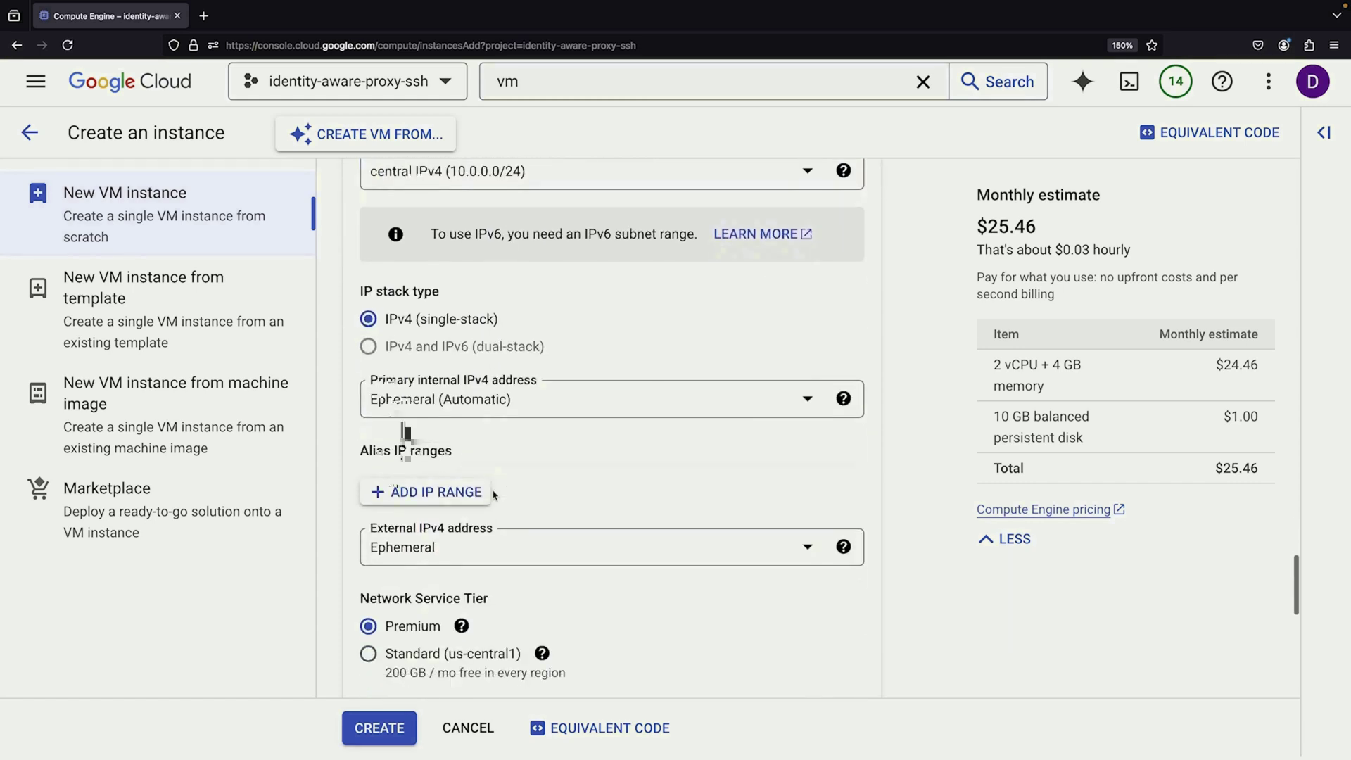
left_click(501, 556)
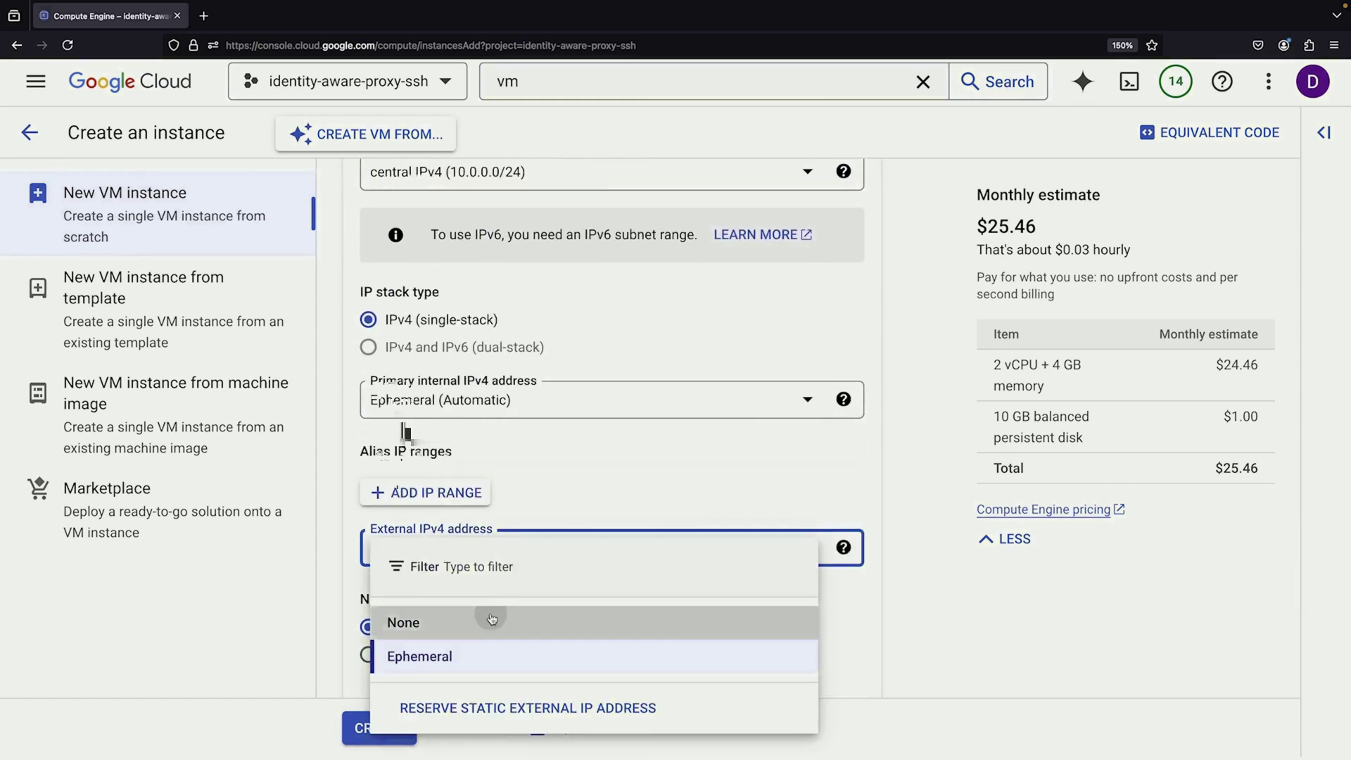
left_click(492, 620)
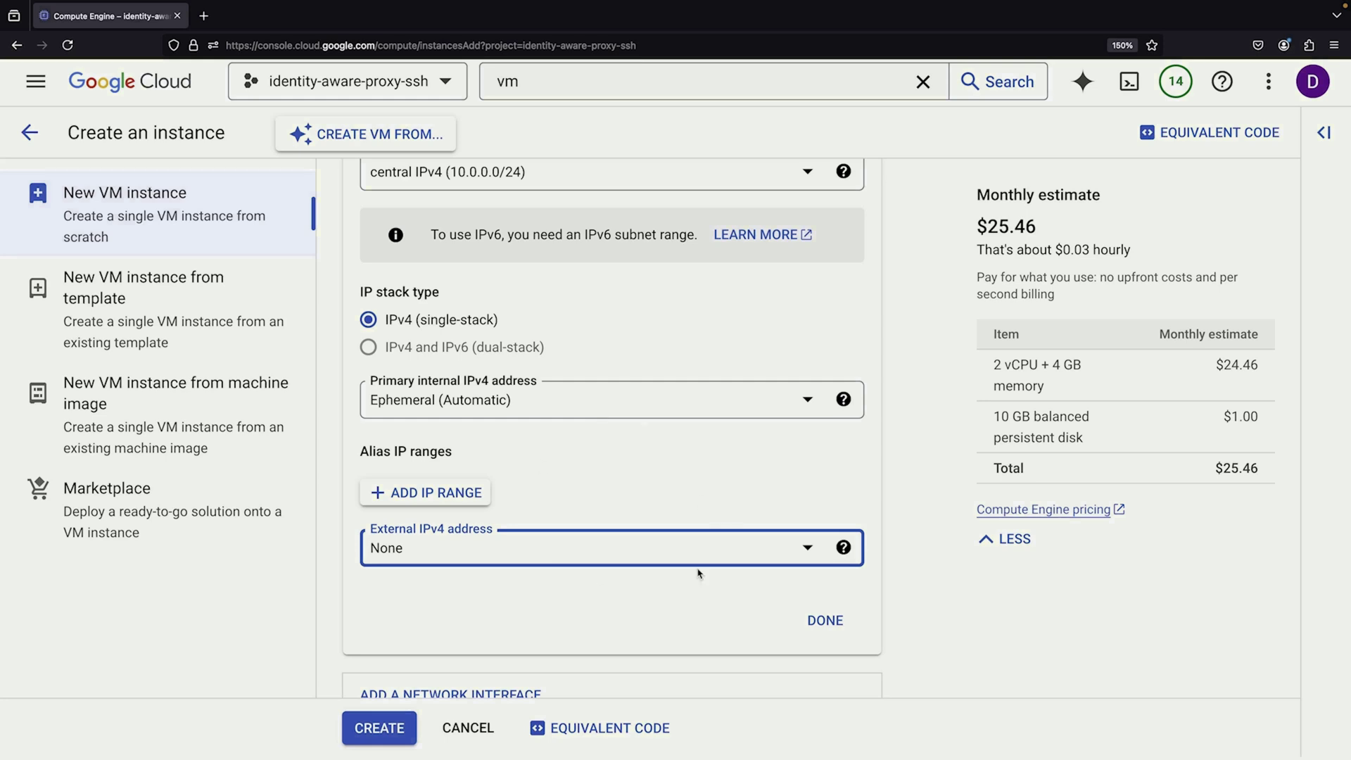
scroll(698, 573, "down", 2)
scroll(805, 512, "up", 3)
scroll(802, 516, "down", 2)
left_click(823, 594)
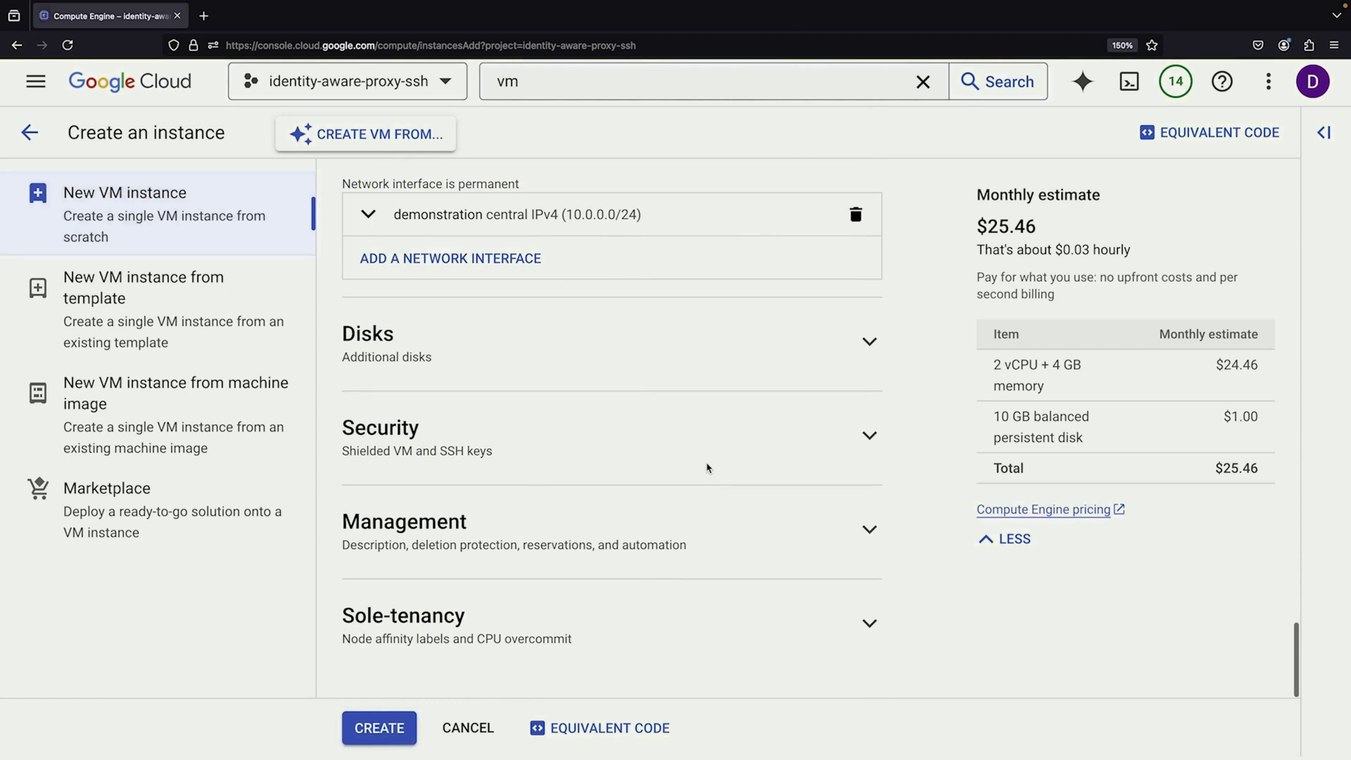
left_click(376, 728)
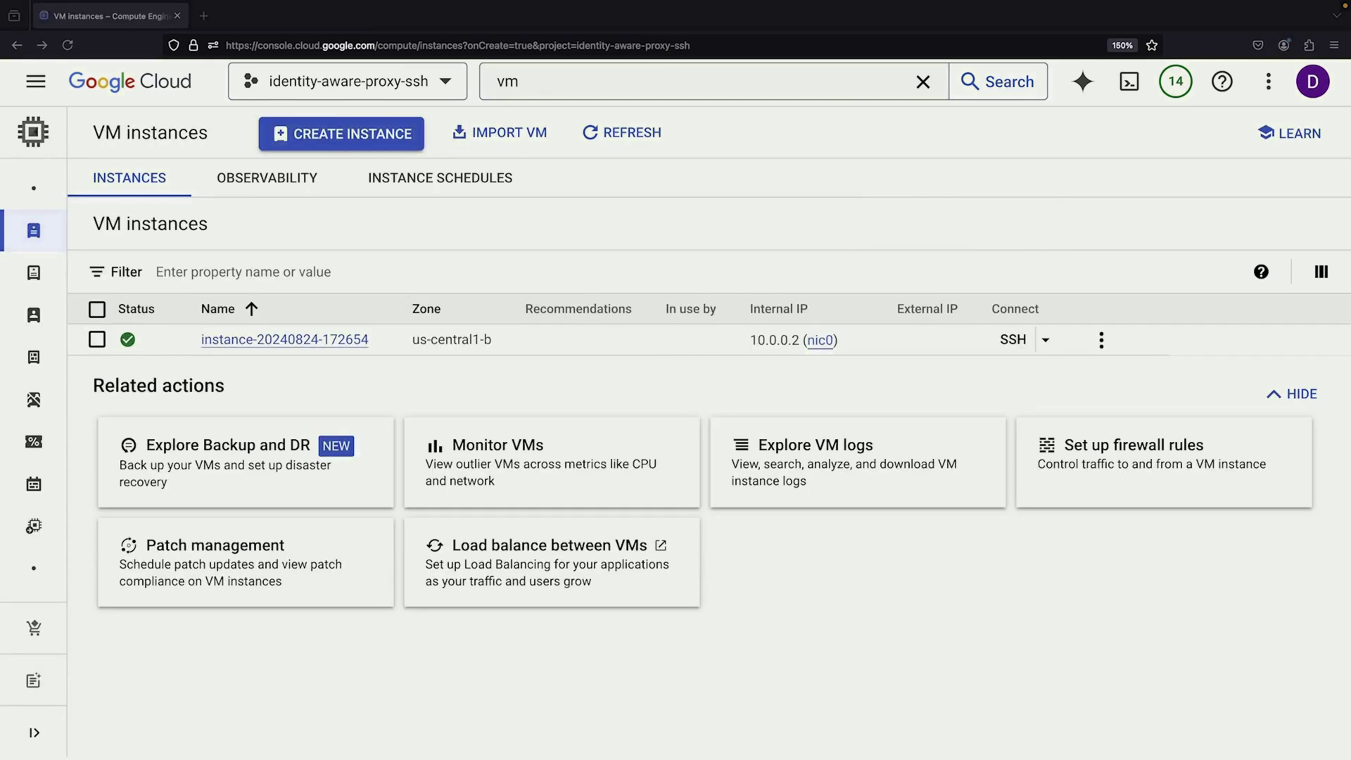
left_click(1129, 81)
left_click_drag(668, 453, 676, 526)
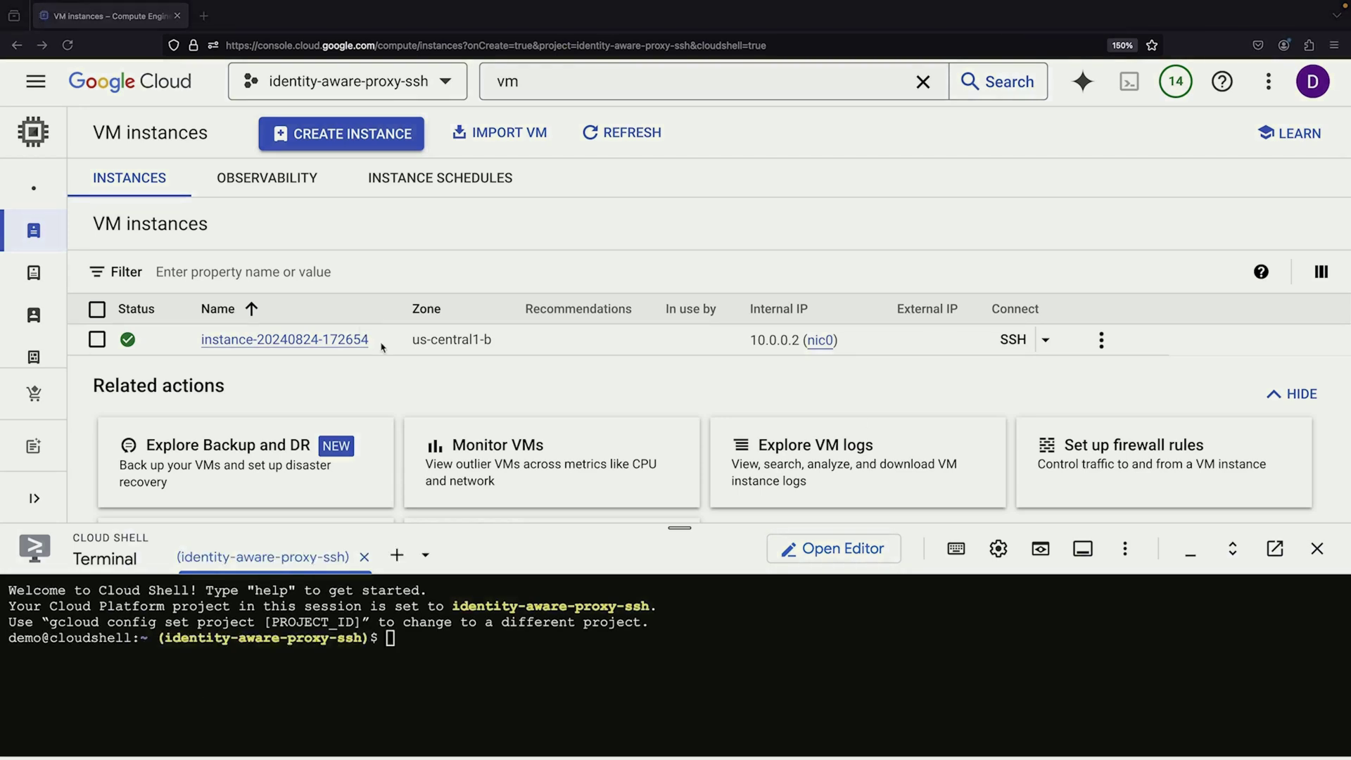
left_click_drag(381, 346, 200, 340)
key("ctrl+v")
key("Return")
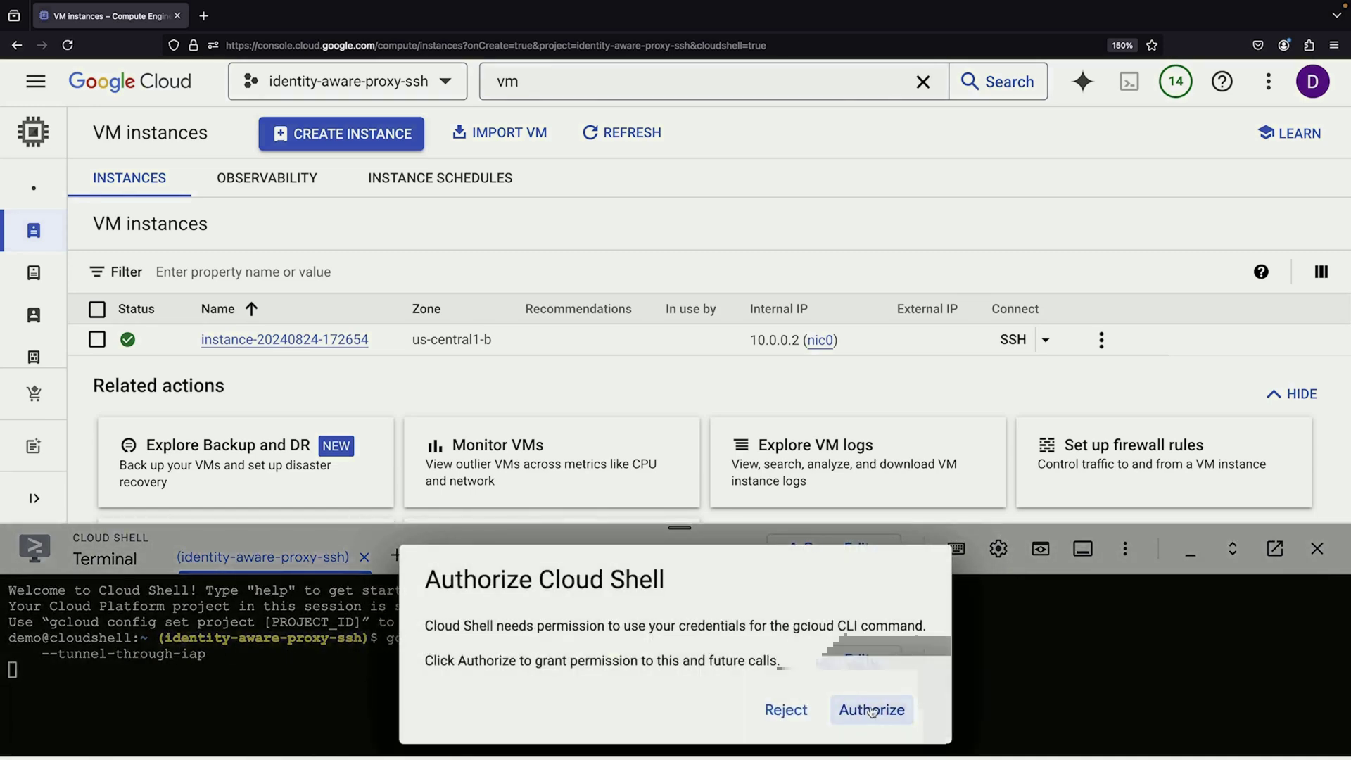
left_click(869, 709)
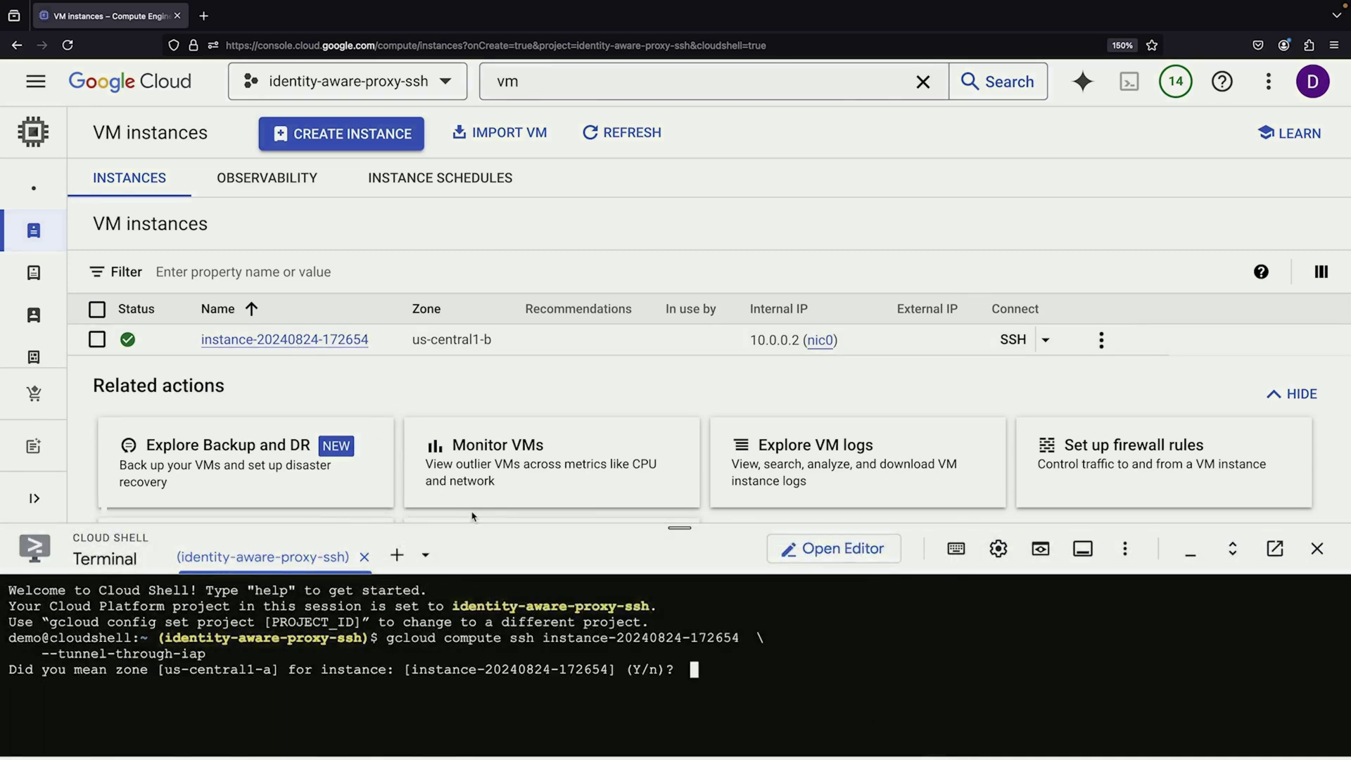
key("Return")
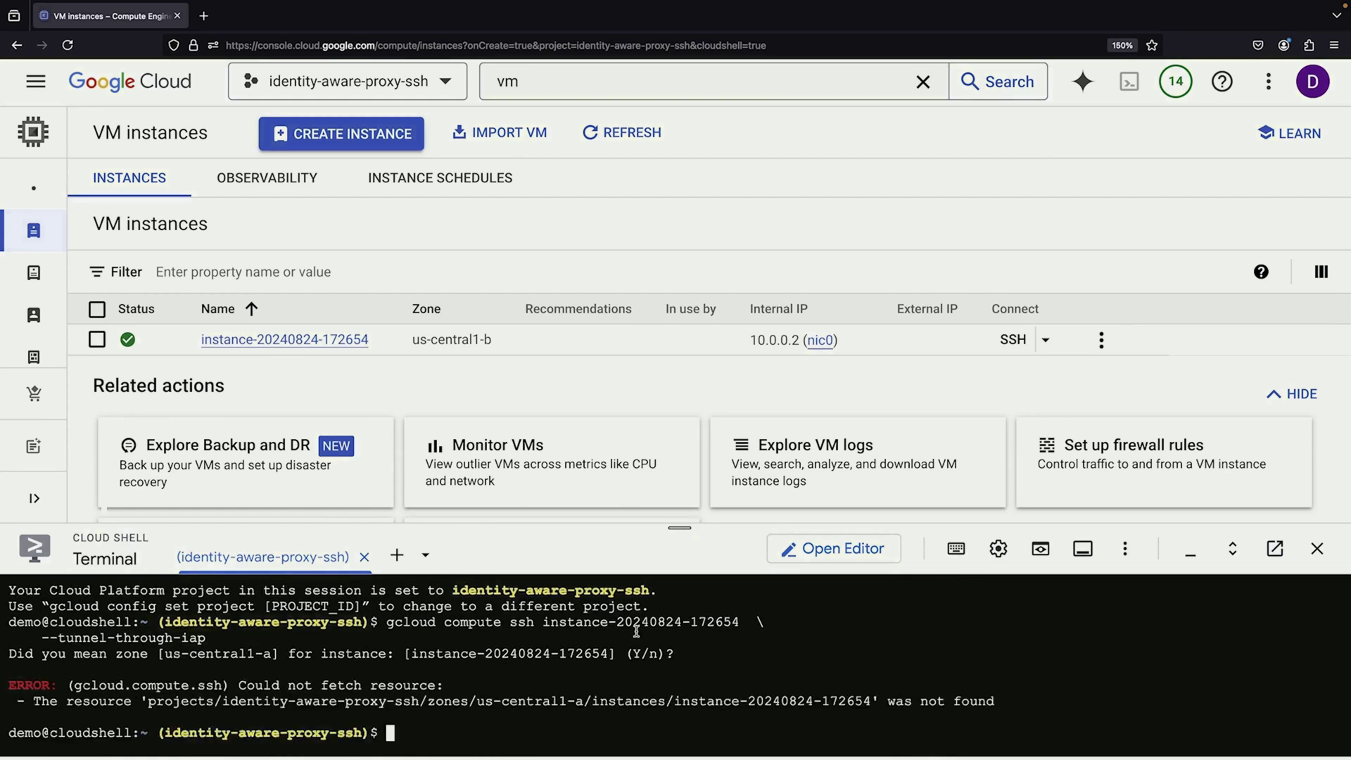
Rerun the IAP-tunneled SSH command with "--zone us-central1-b" added
key("Up")
type("--zone us-centr")
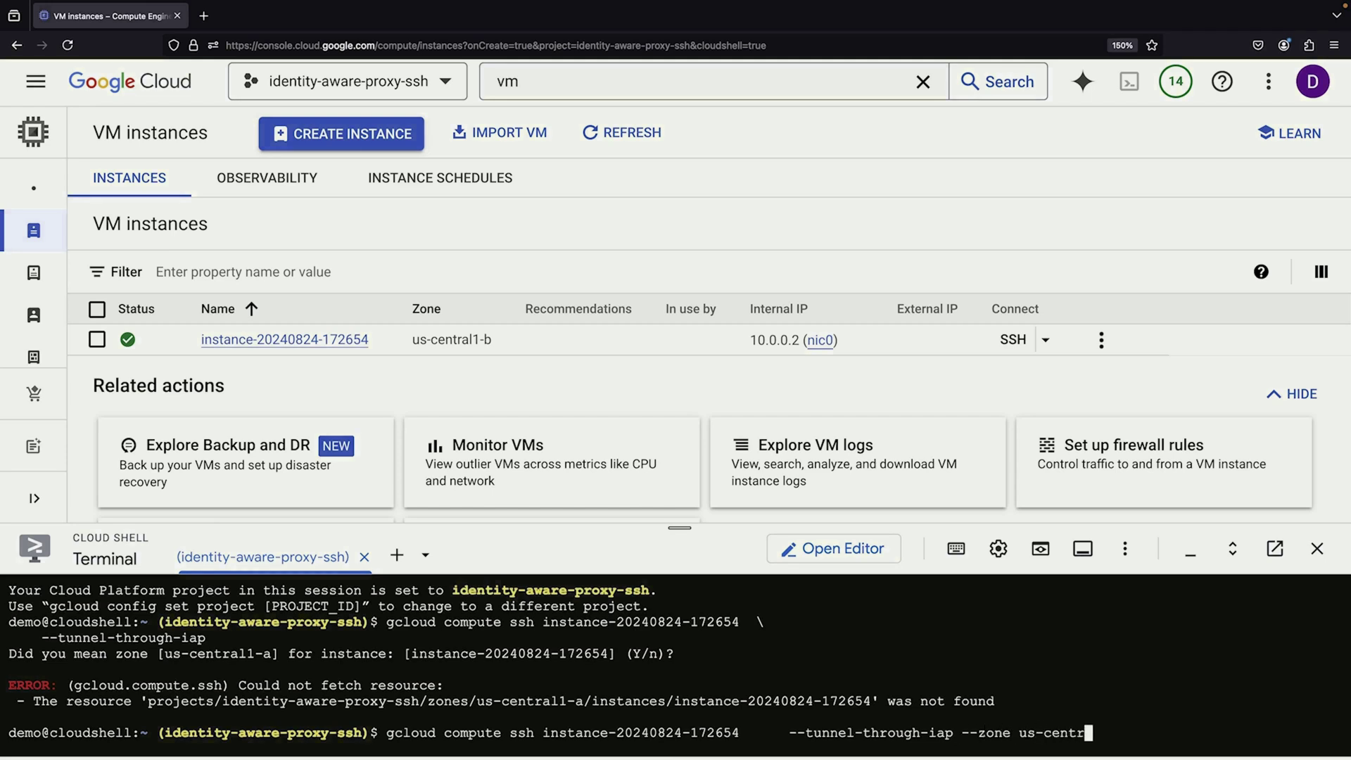
type("al1-b")
key("Return")
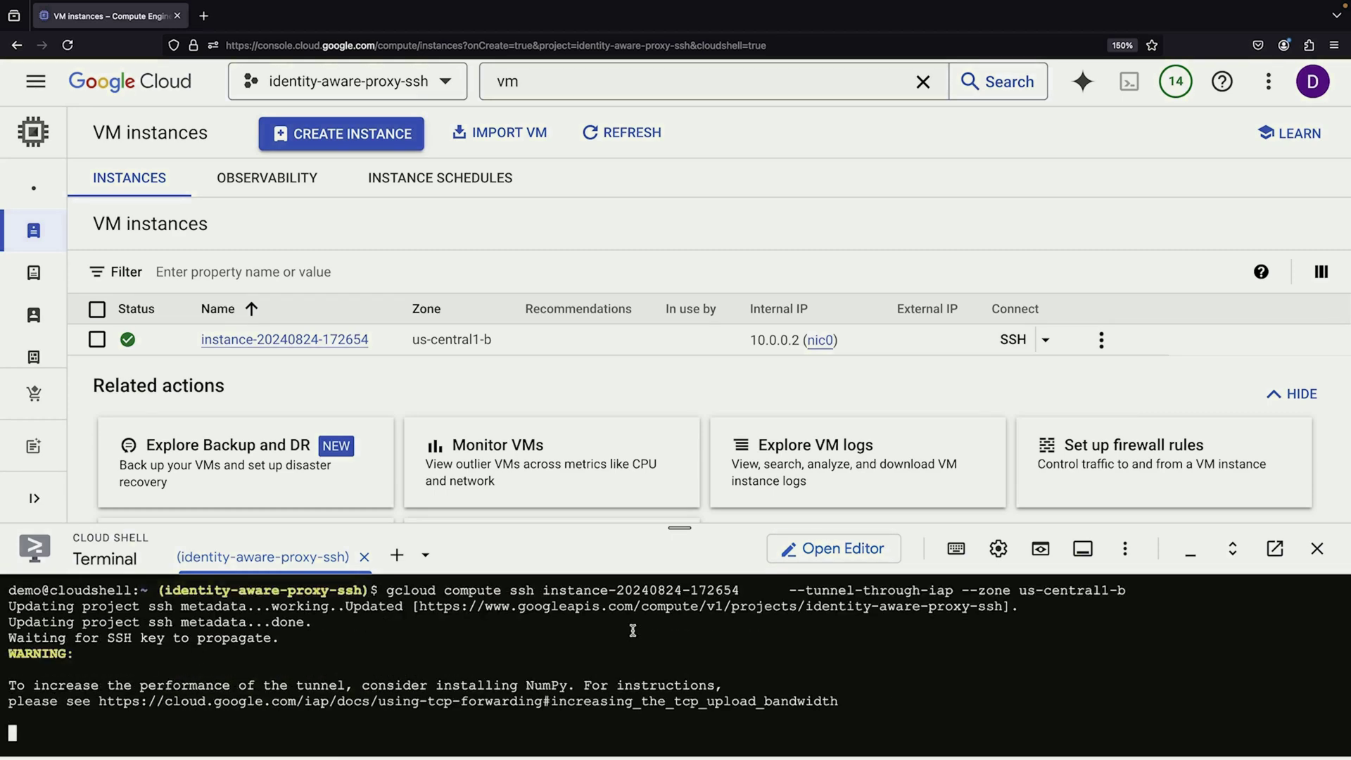
Try entering ls in the Cloud Shell session, then start an SSH-in-browser connection to the instance and return to VM instances
type("ls")
key("Return")
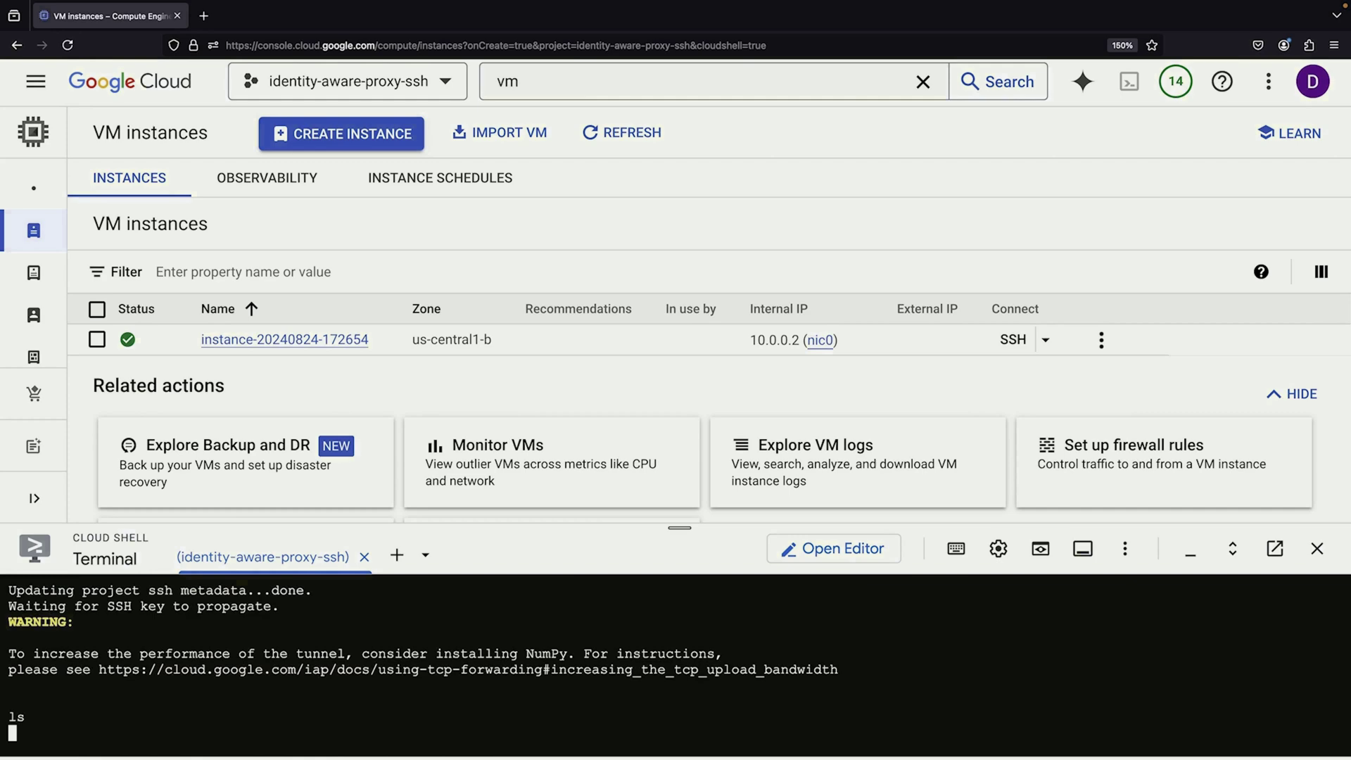
key("Return")
key("Return")
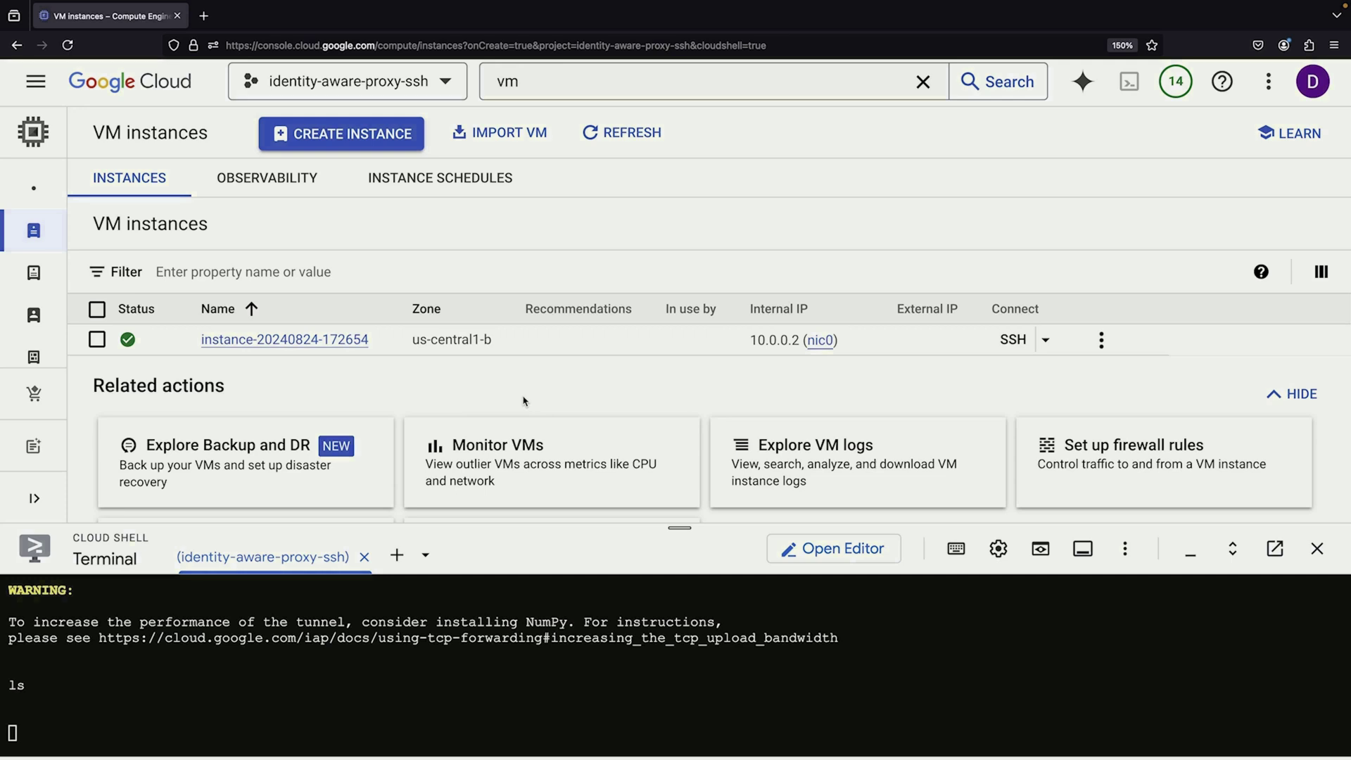
left_click(1006, 340)
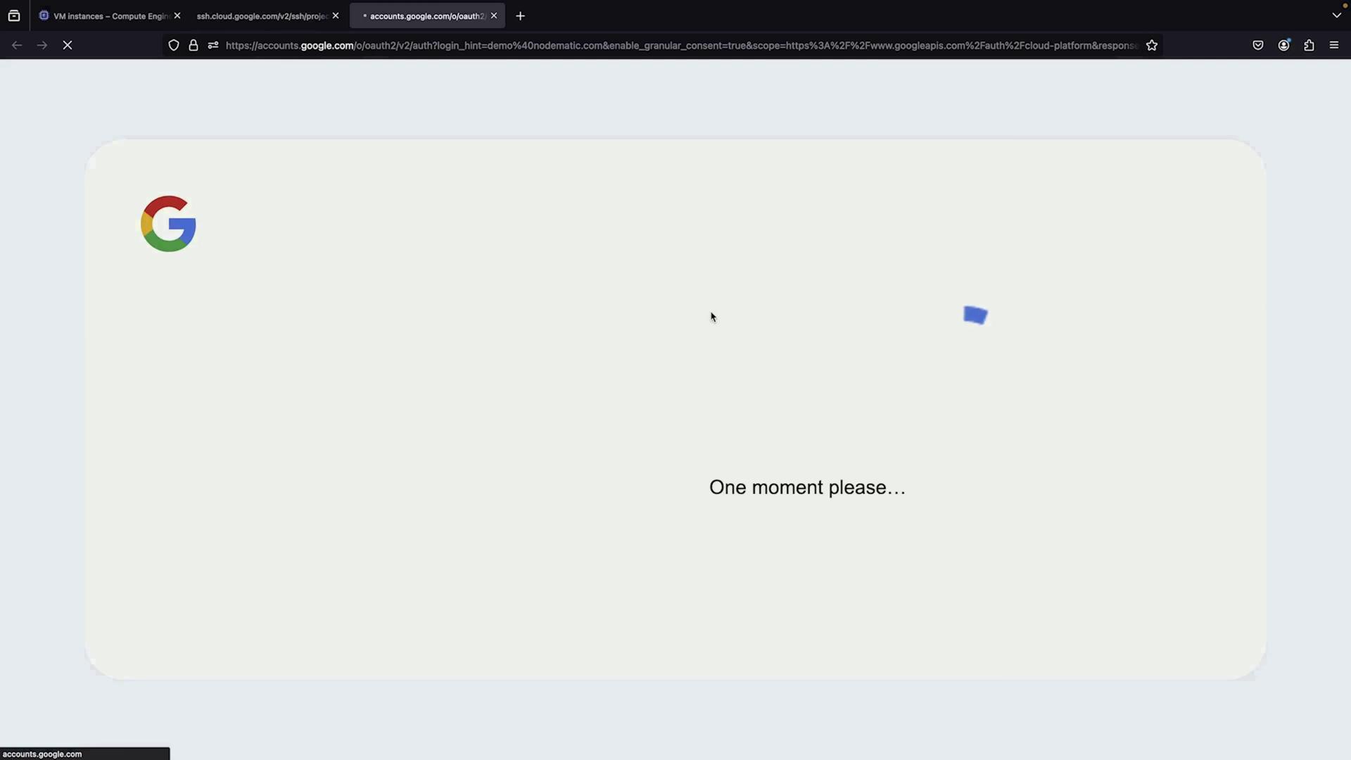
left_click(125, 17)
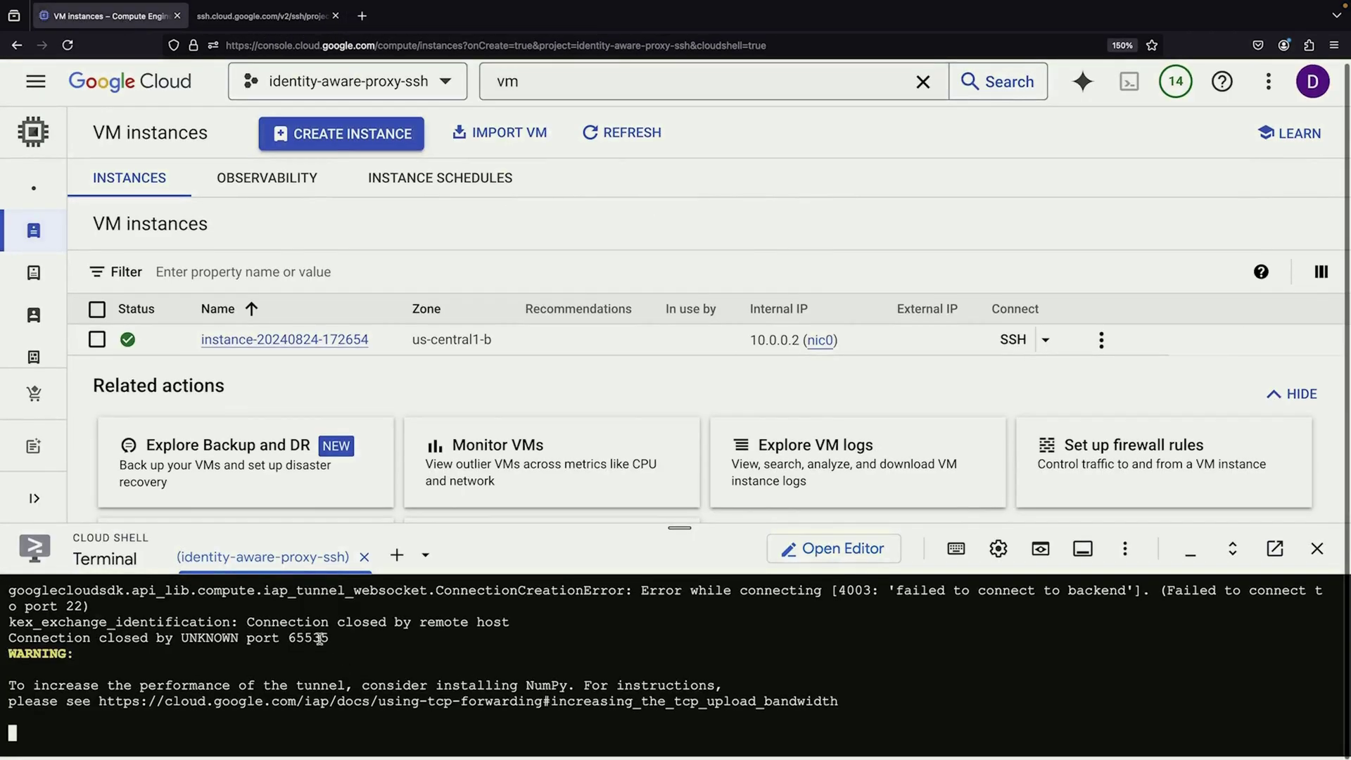
Examine the tunnel connection error output in Cloud Shell and interrupt the running SSH command
left_click_drag(247, 622, 501, 620)
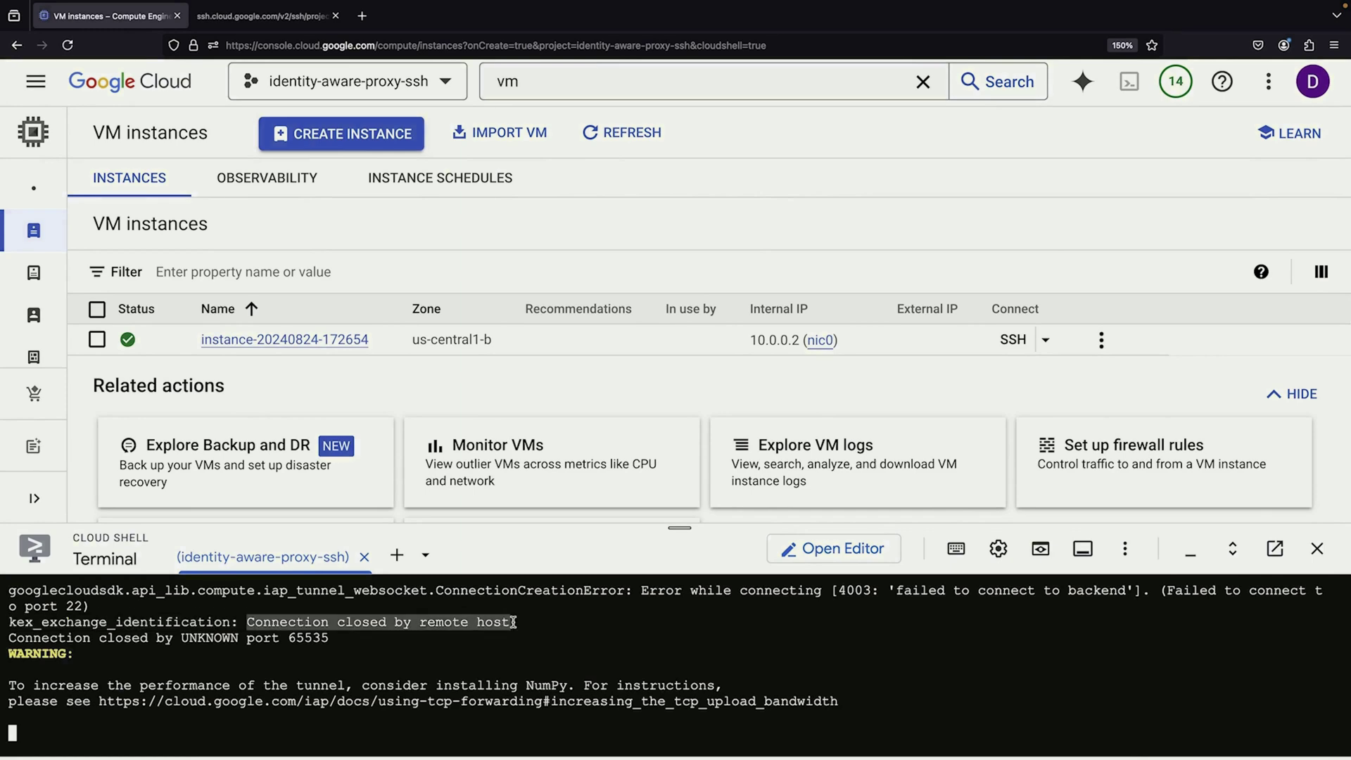
scroll(299, 659, "up", 1)
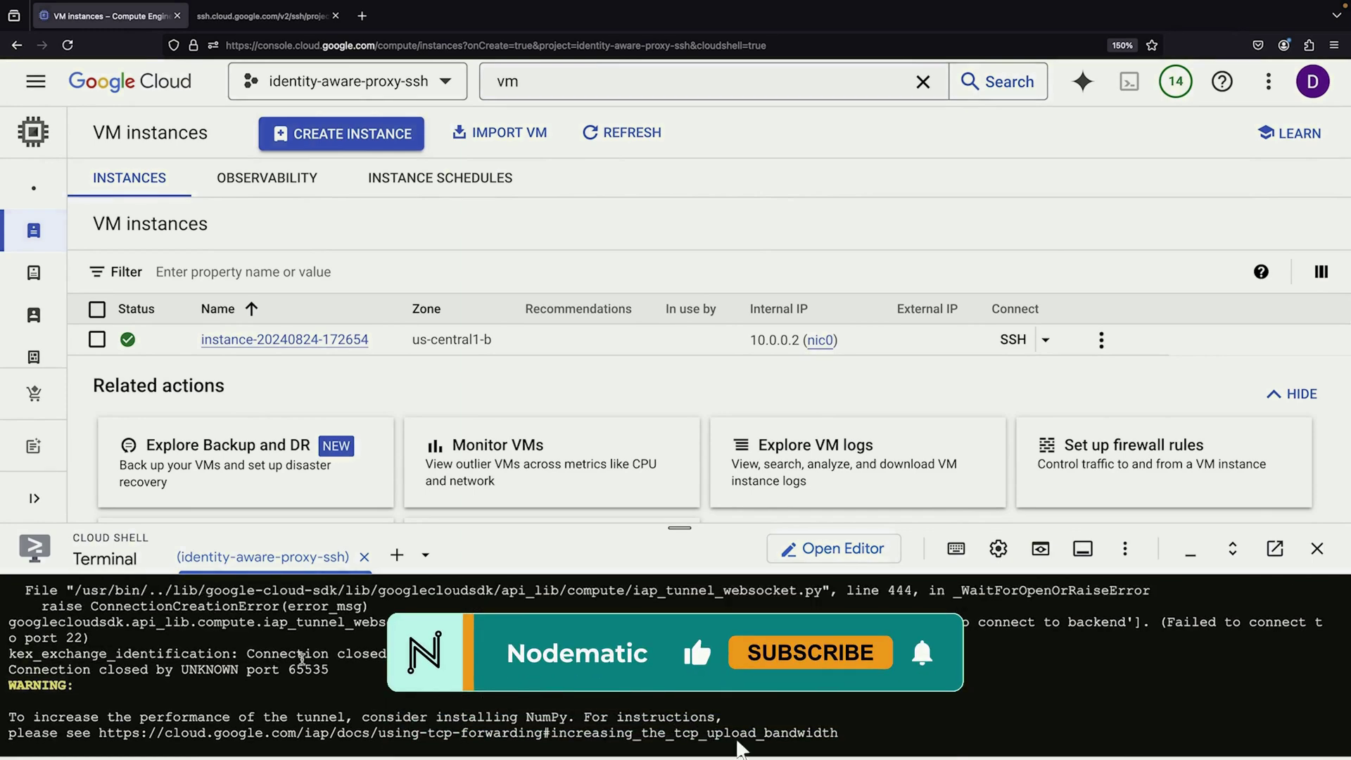
scroll(249, 699, "up", 5)
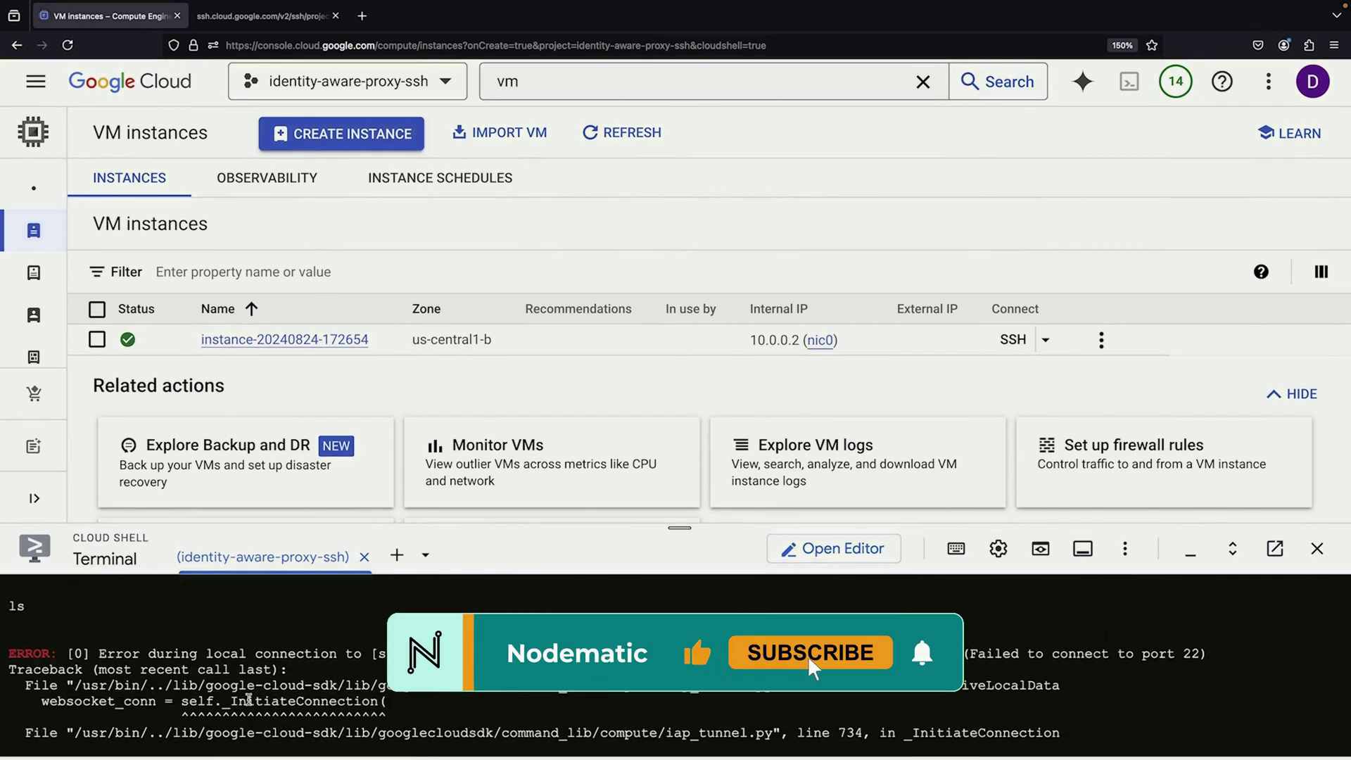
scroll(249, 699, "down", 8)
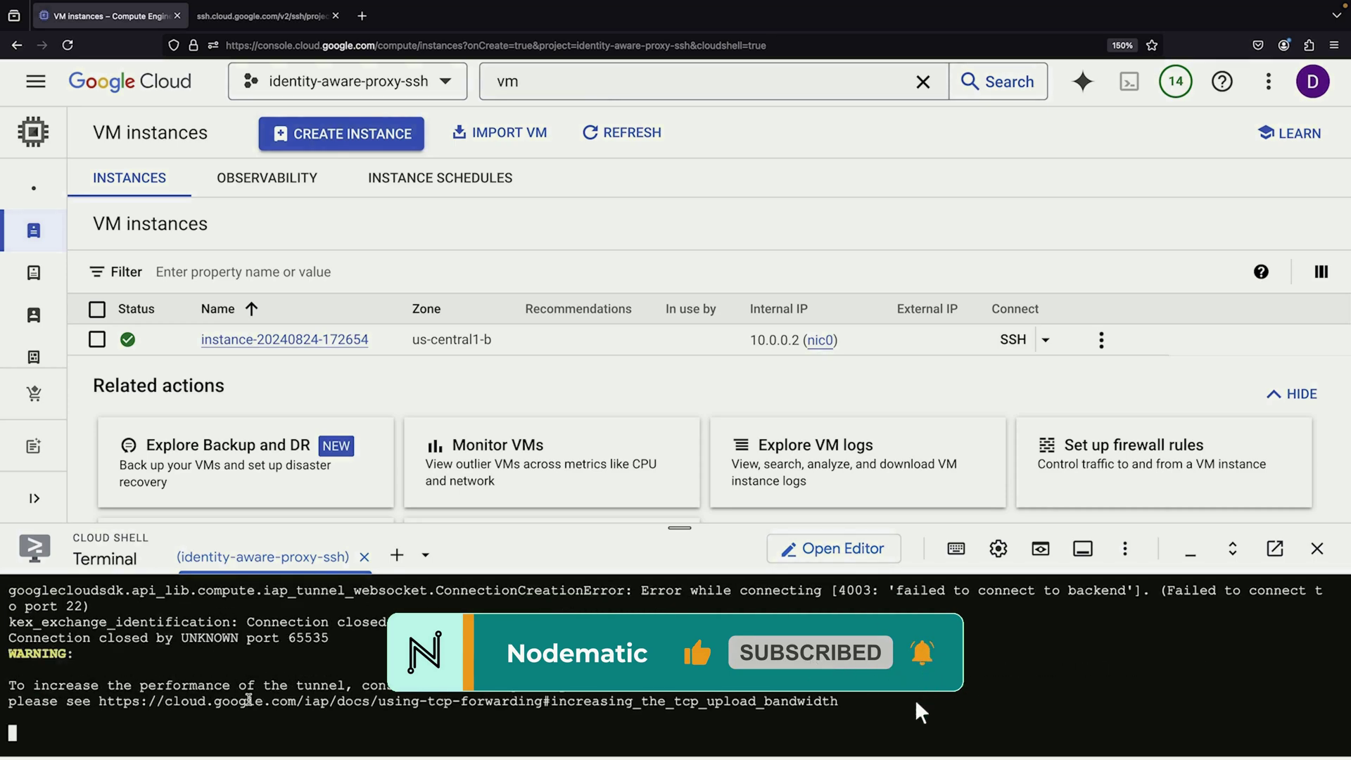
key("ctrl+c")
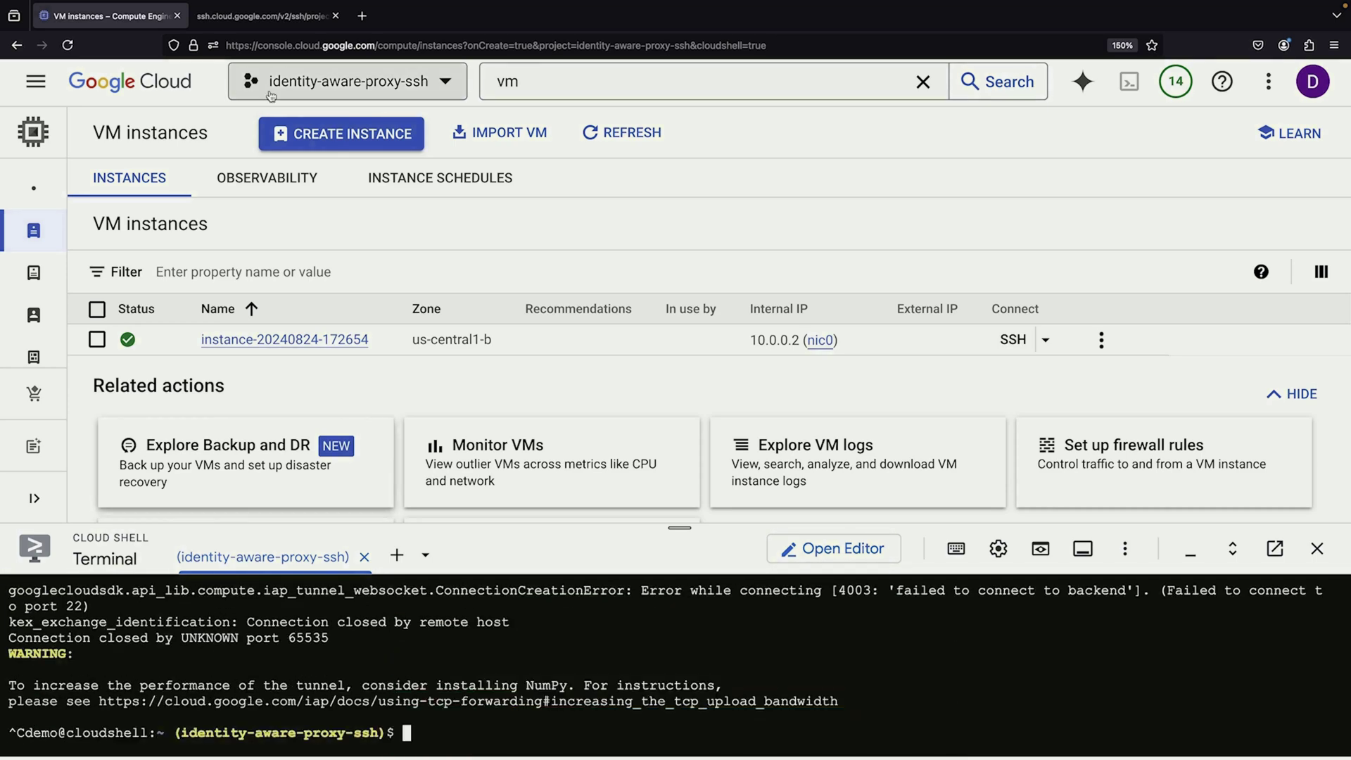
Check the SSH-in-browser connection, then switch to the SoftwareSim diagram and point out the Identity-Aware Proxy and Google Compute Engine components
left_click(269, 25)
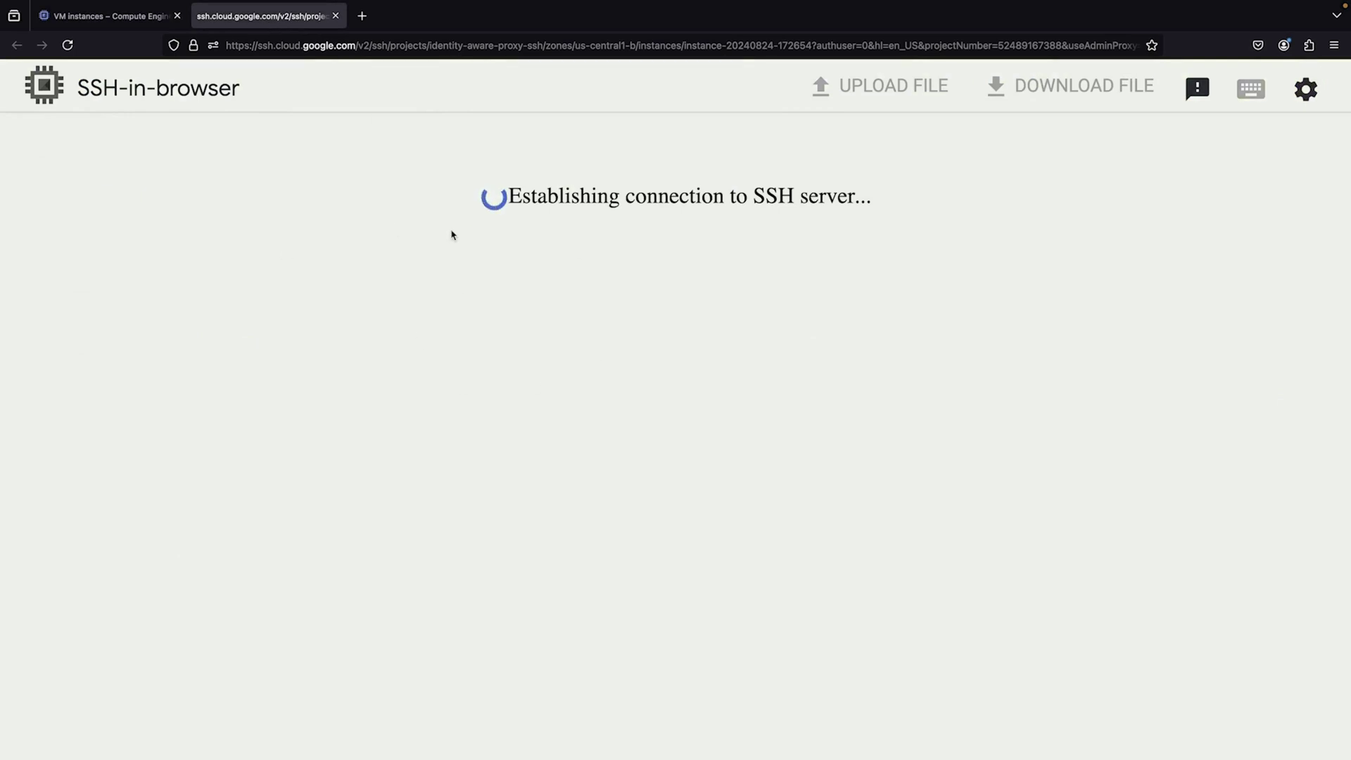
mouse_move(108, 6)
left_click(110, 53)
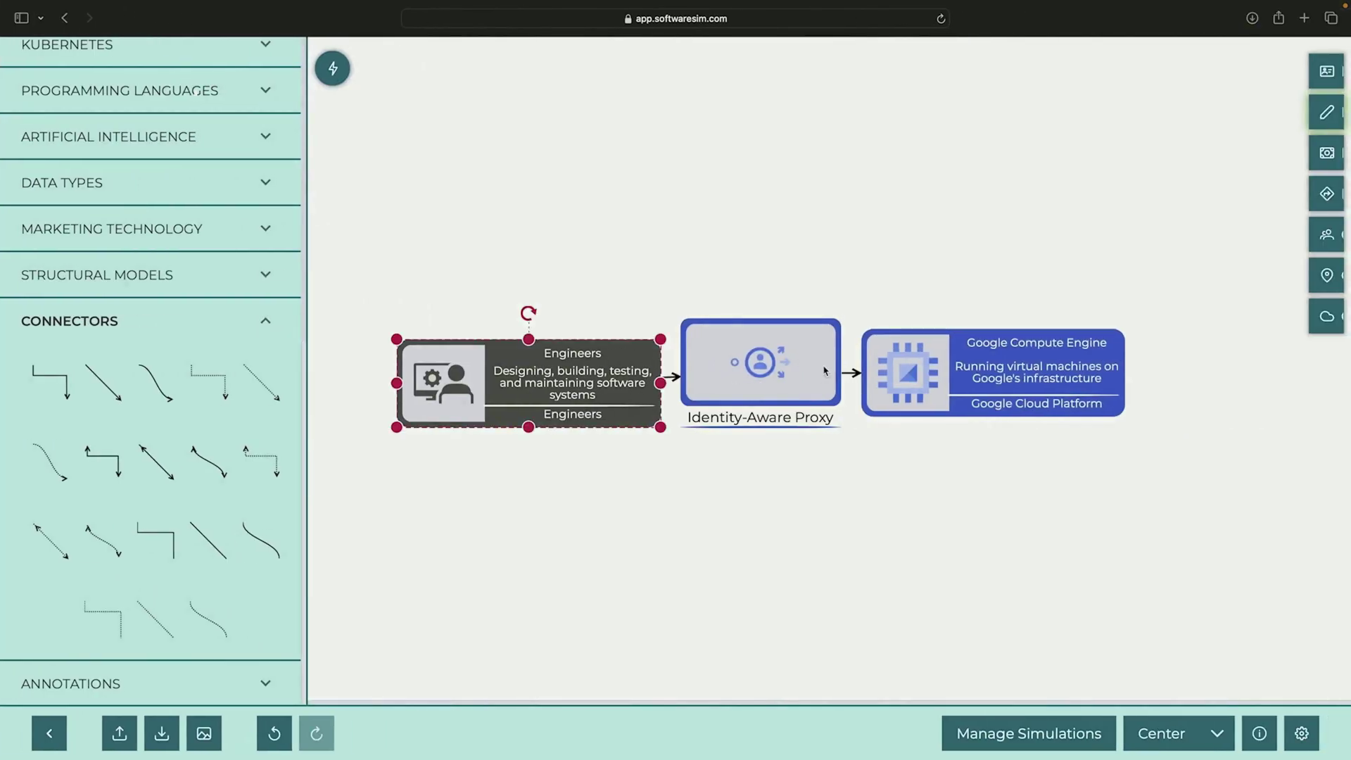
left_click(772, 352)
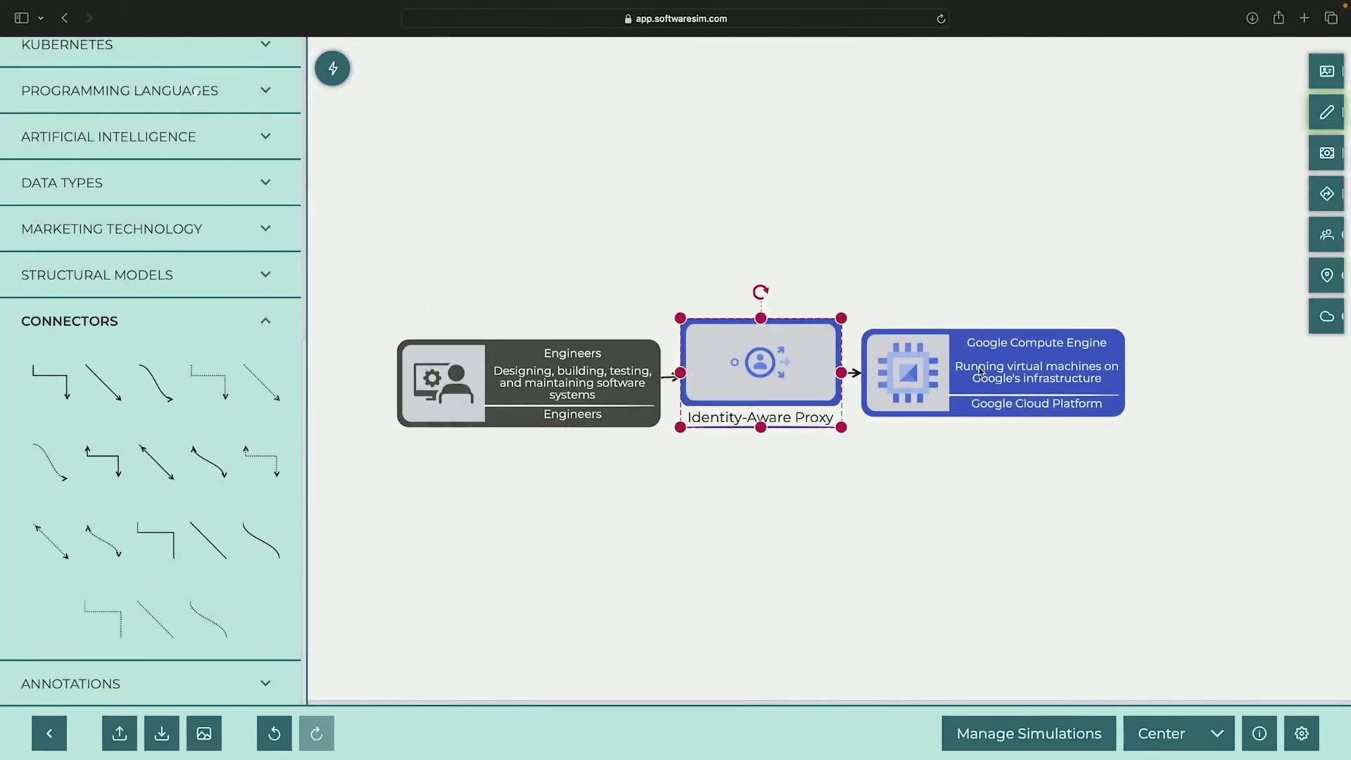
left_click(995, 389)
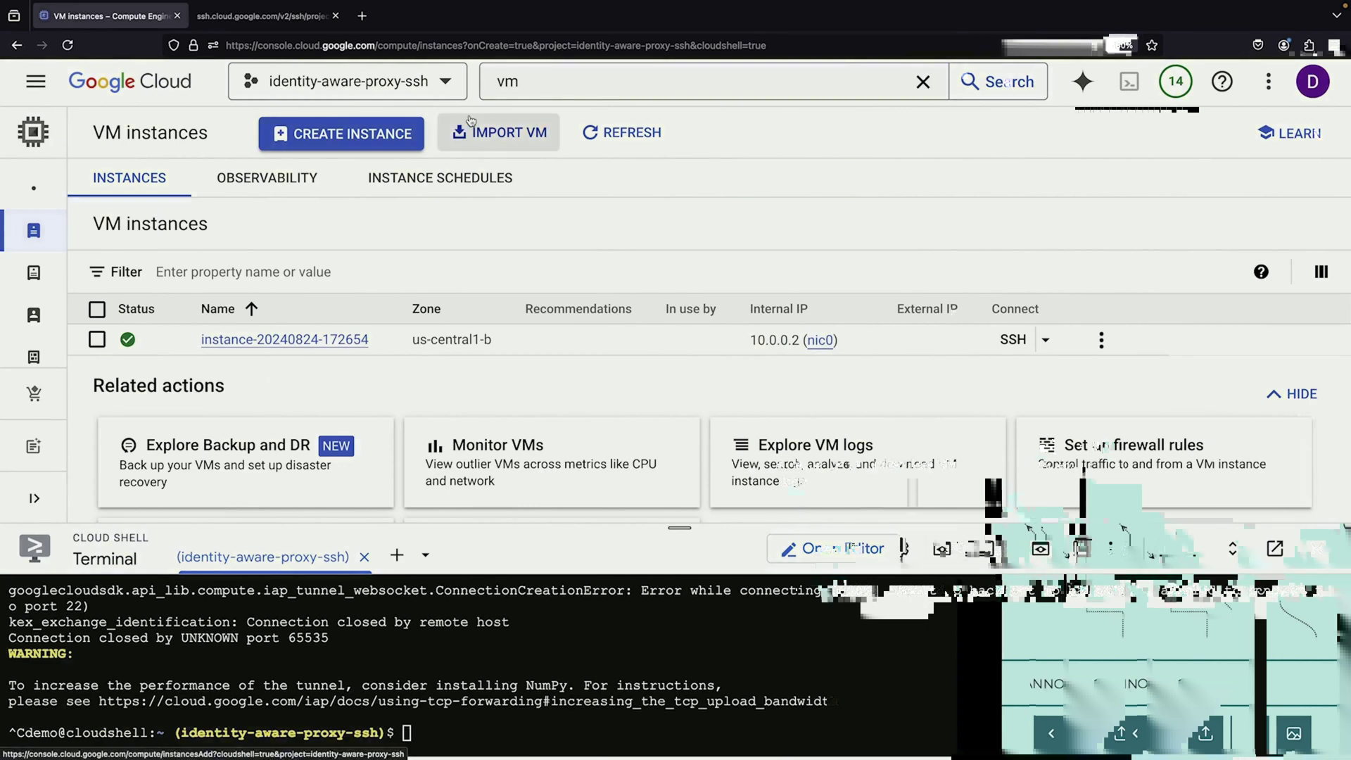
Back in the Google Cloud console, search for "firewall", go to the VPC Network Firewall page and shrink the Cloud Shell area
left_click(554, 80)
type("firewall")
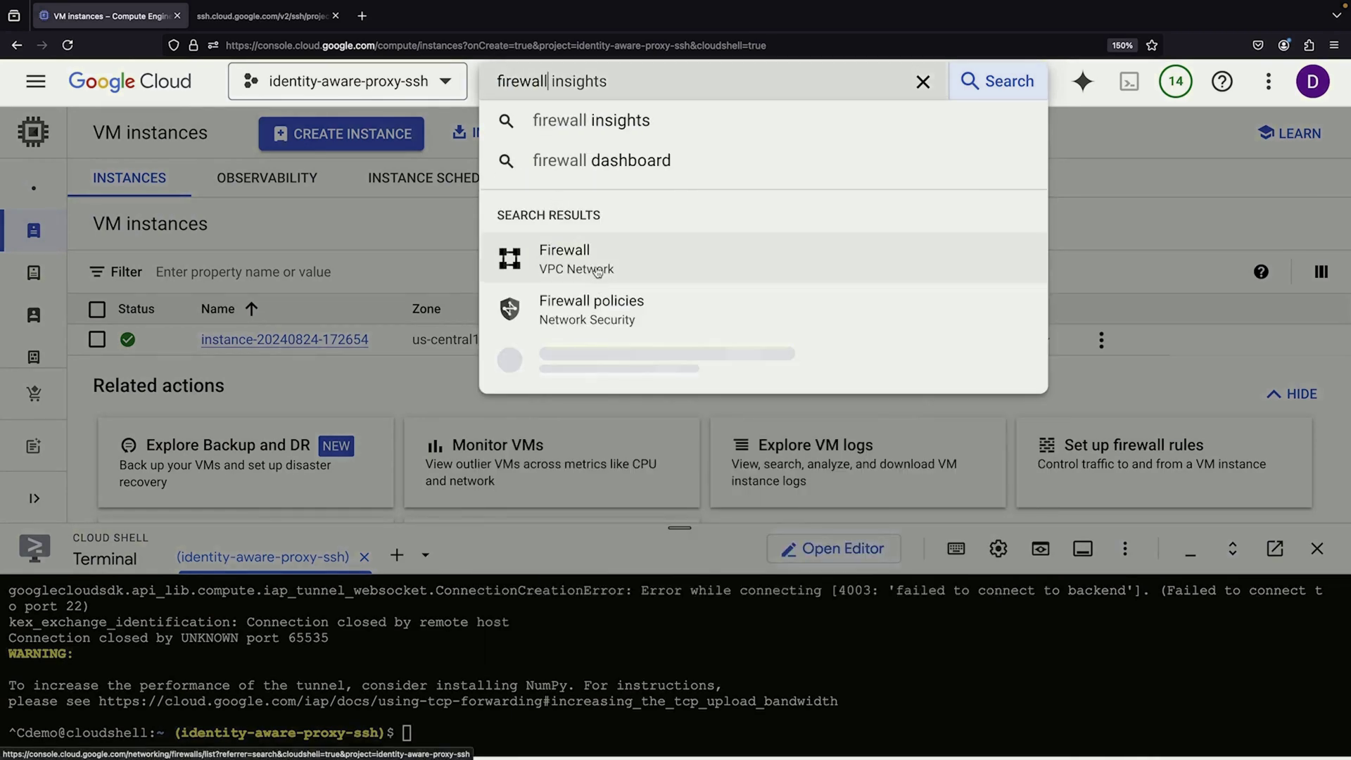
left_click(593, 265)
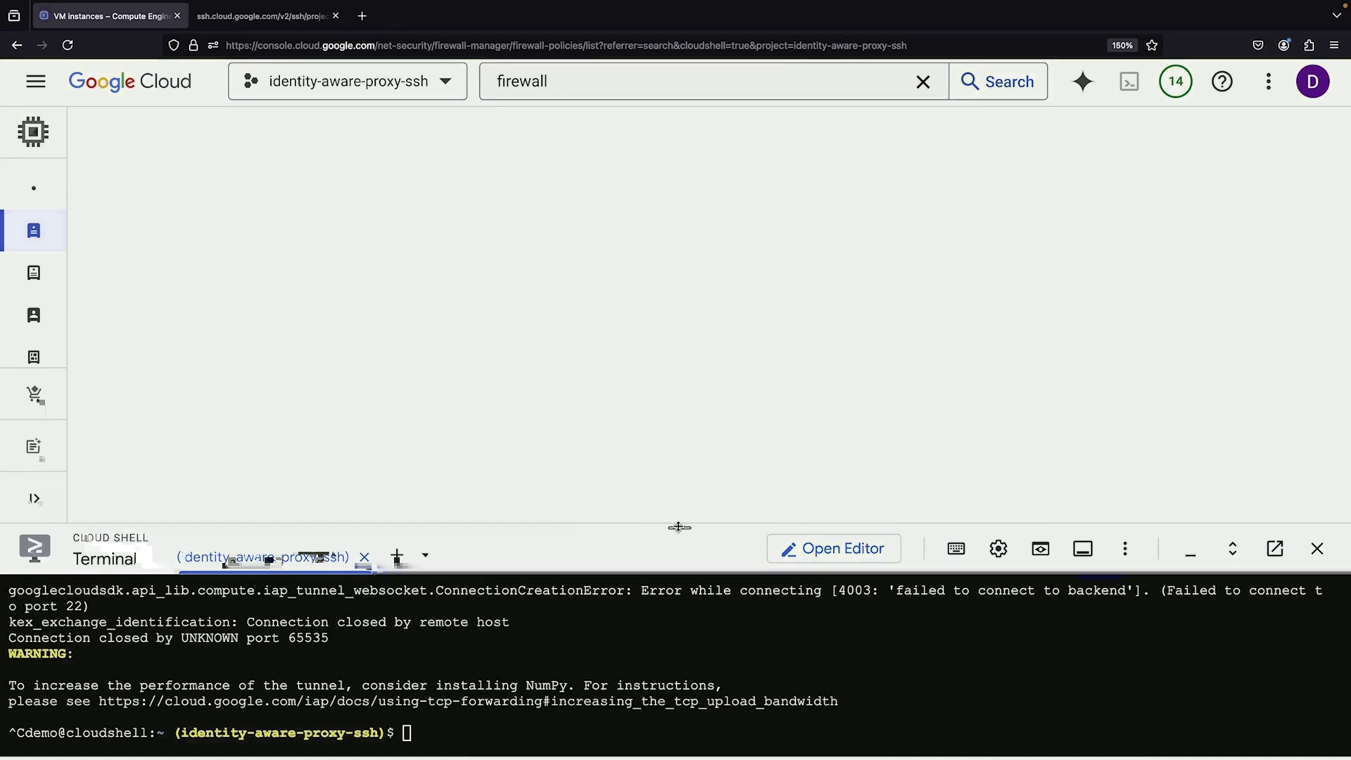
left_click_drag(679, 543, 676, 593)
Examine the VPC firewall rules, the networks they apply to and the network firewall policies
scroll(682, 432, "down", 6)
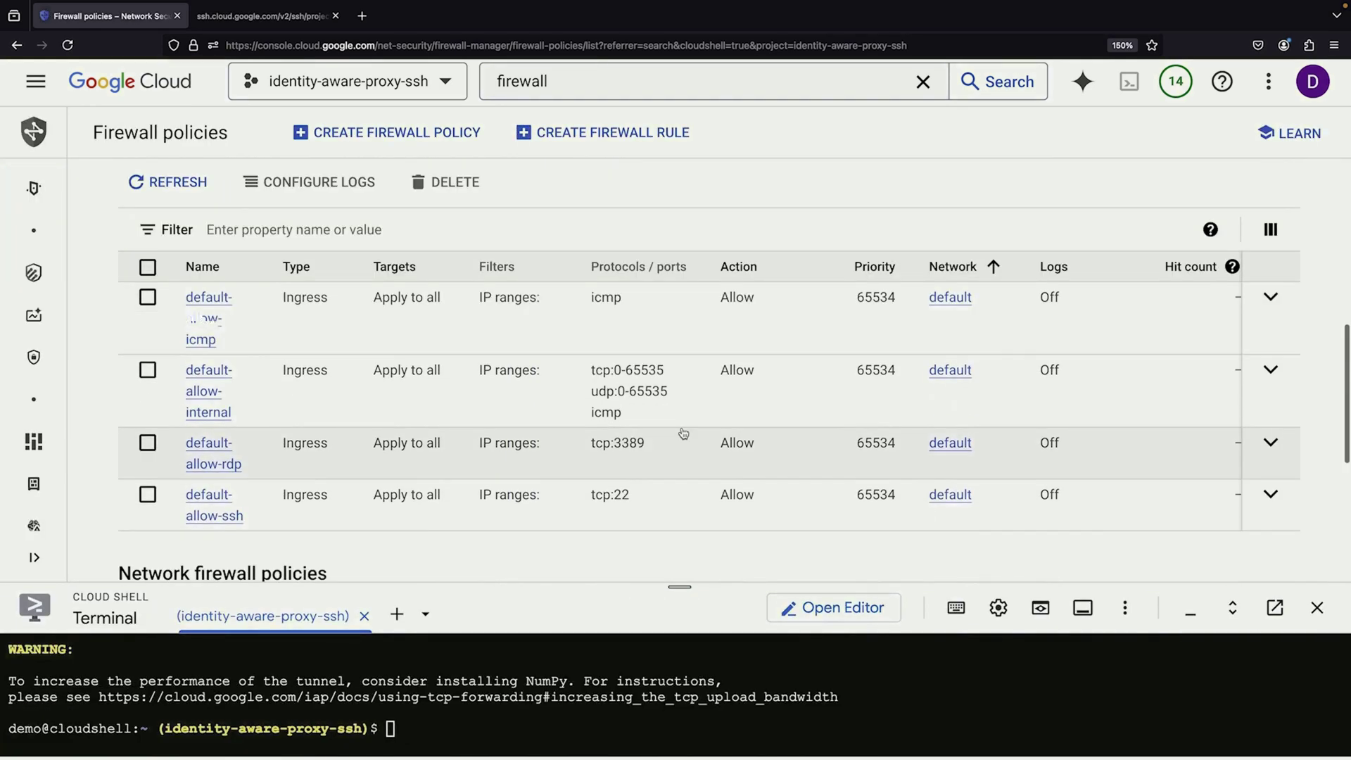
scroll(750, 455, "down", 1)
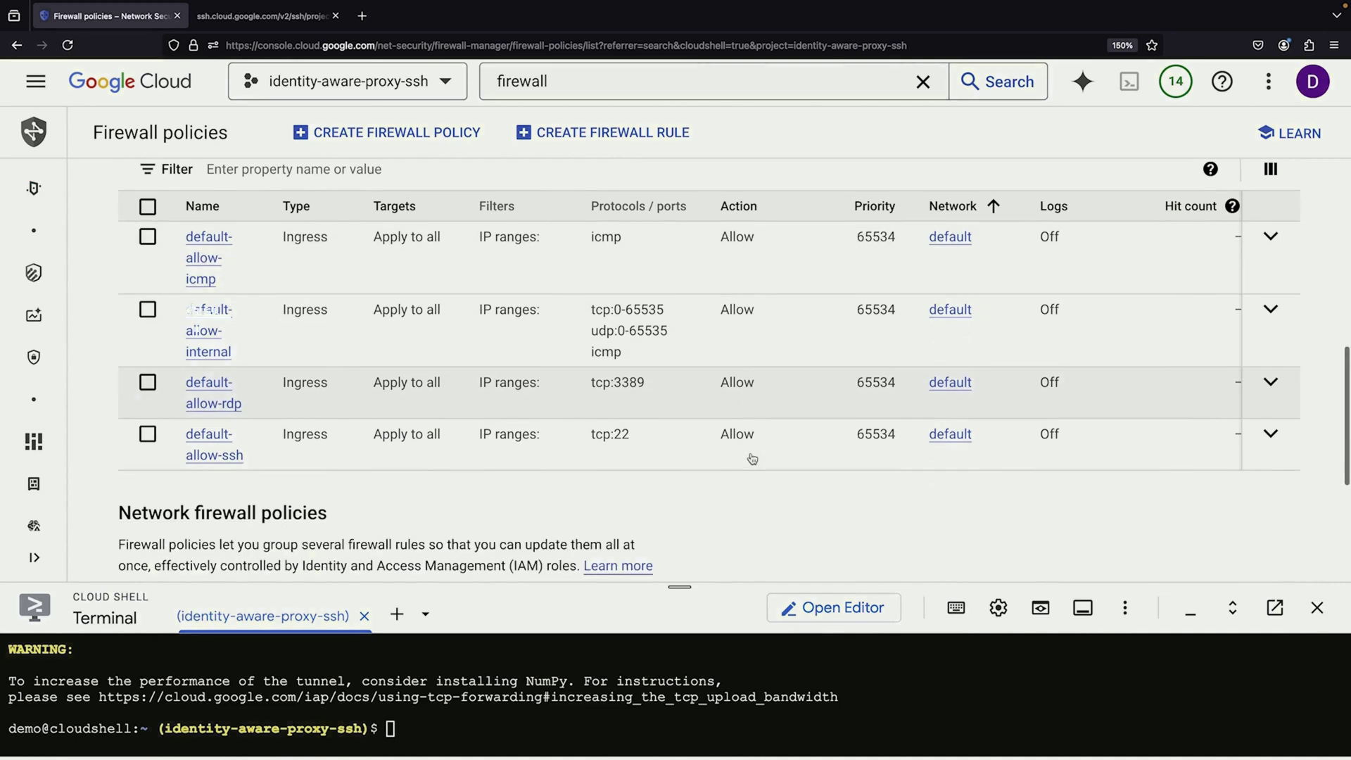
scroll(750, 456, "up", 4)
scroll(751, 453, "down", 3)
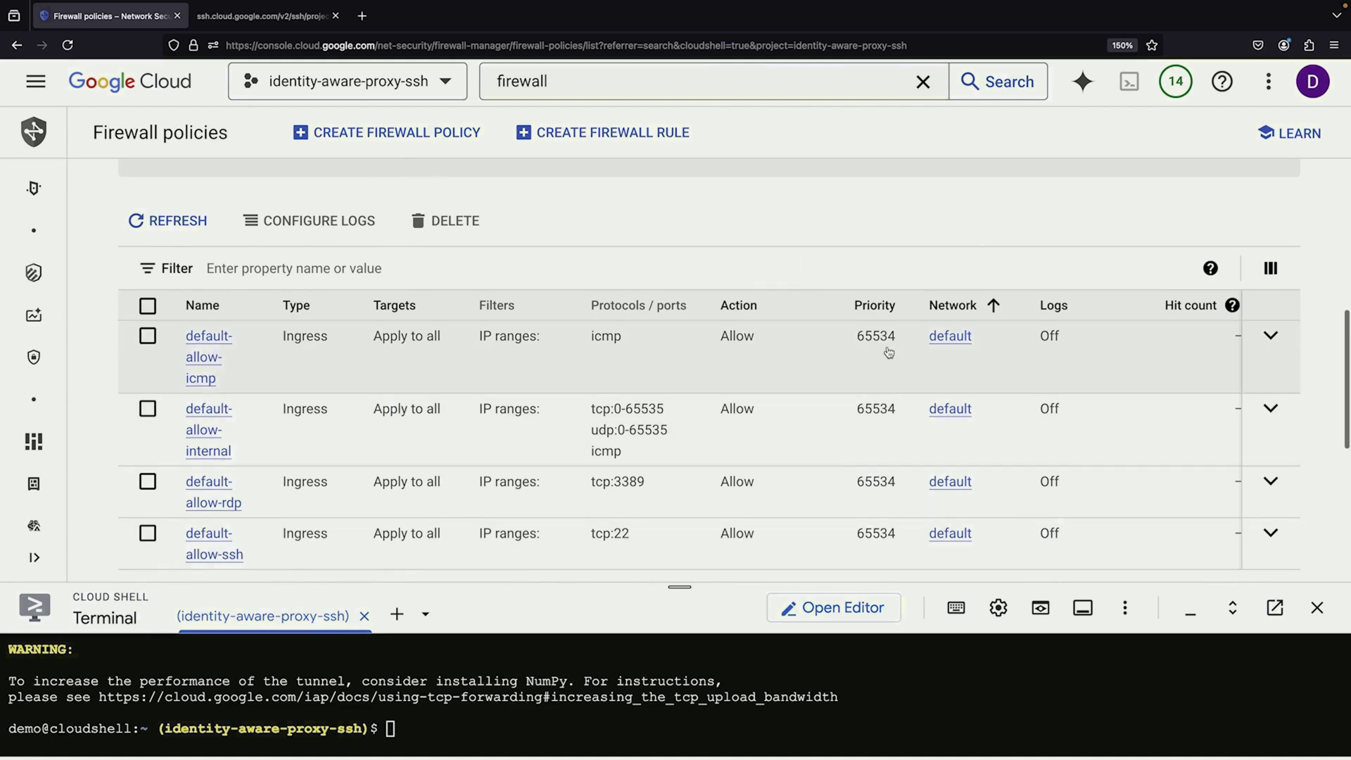
scroll(946, 494, "down", 5)
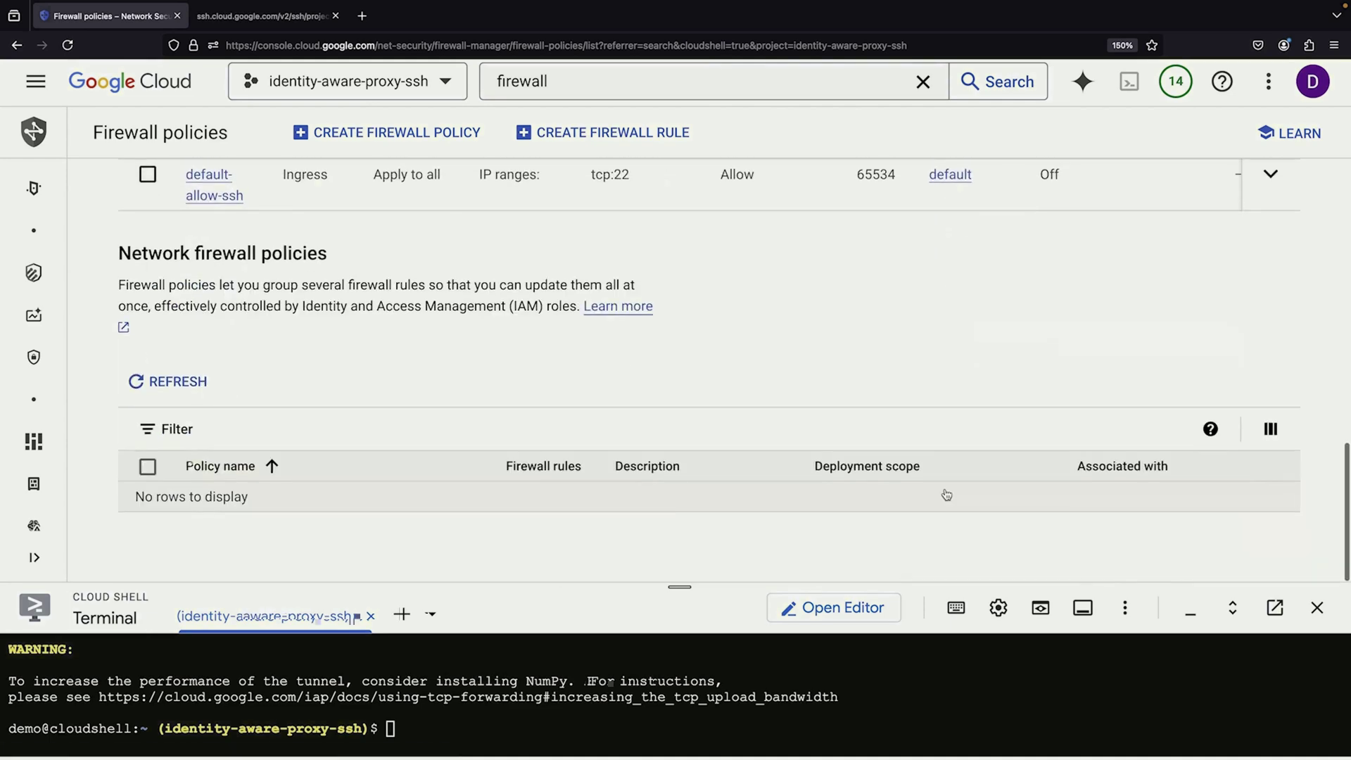
scroll(946, 494, "up", 6)
scroll(413, 293, "up", 5)
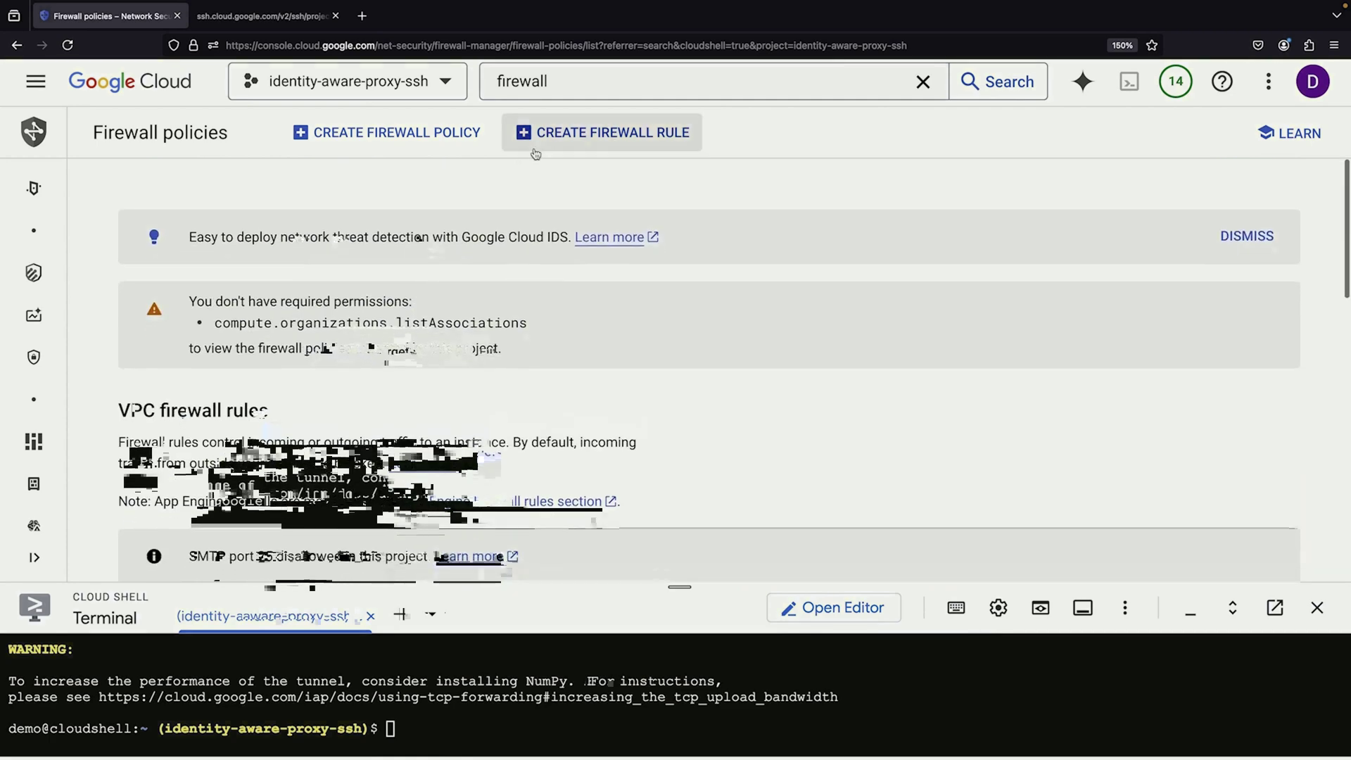
Start creating a firewall rule and name it allow-iap-ssh
left_click(555, 134)
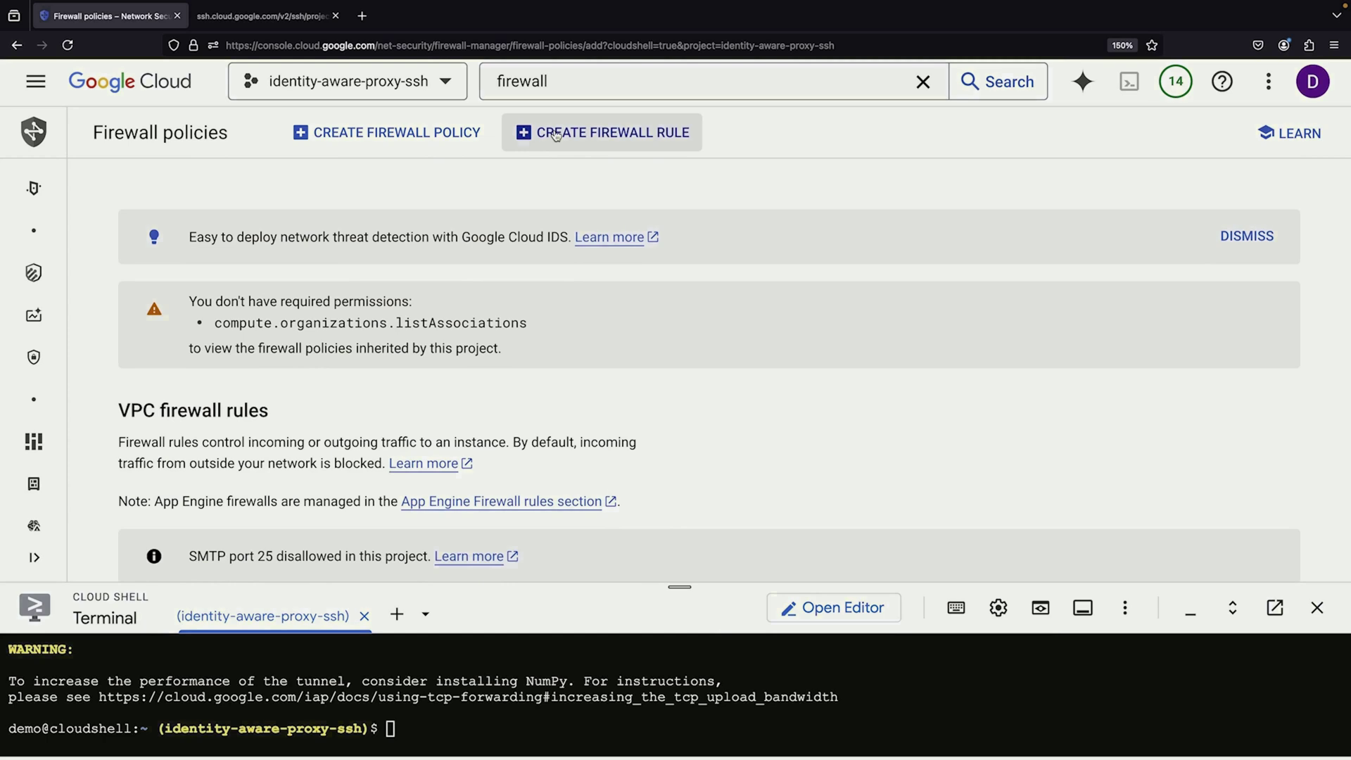
left_click(407, 266)
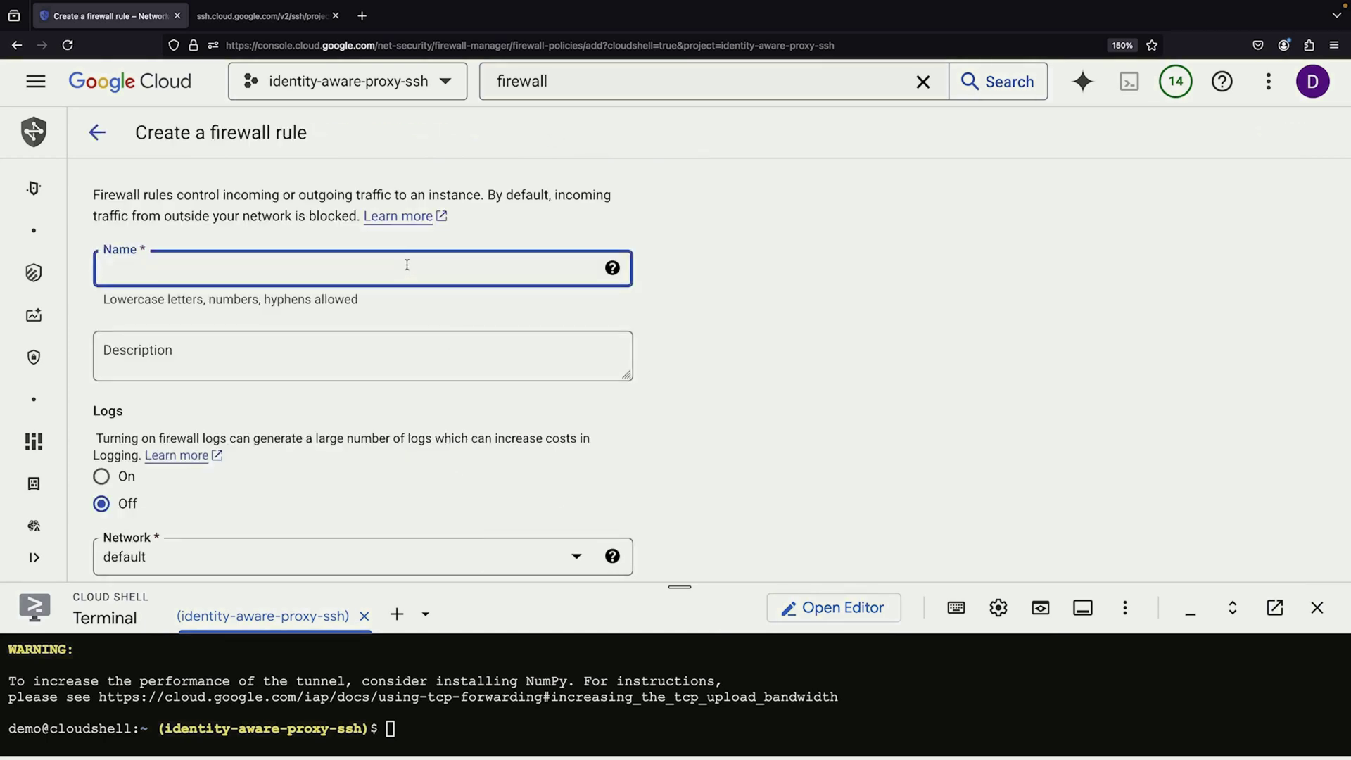
type("allow-iap-ssh")
Review the firewall rule's target options and choose Specified target tags for the ingress allow rule
scroll(222, 408, "down", 3)
scroll(222, 408, "down", 10)
scroll(222, 407, "down", 1)
left_click(222, 372)
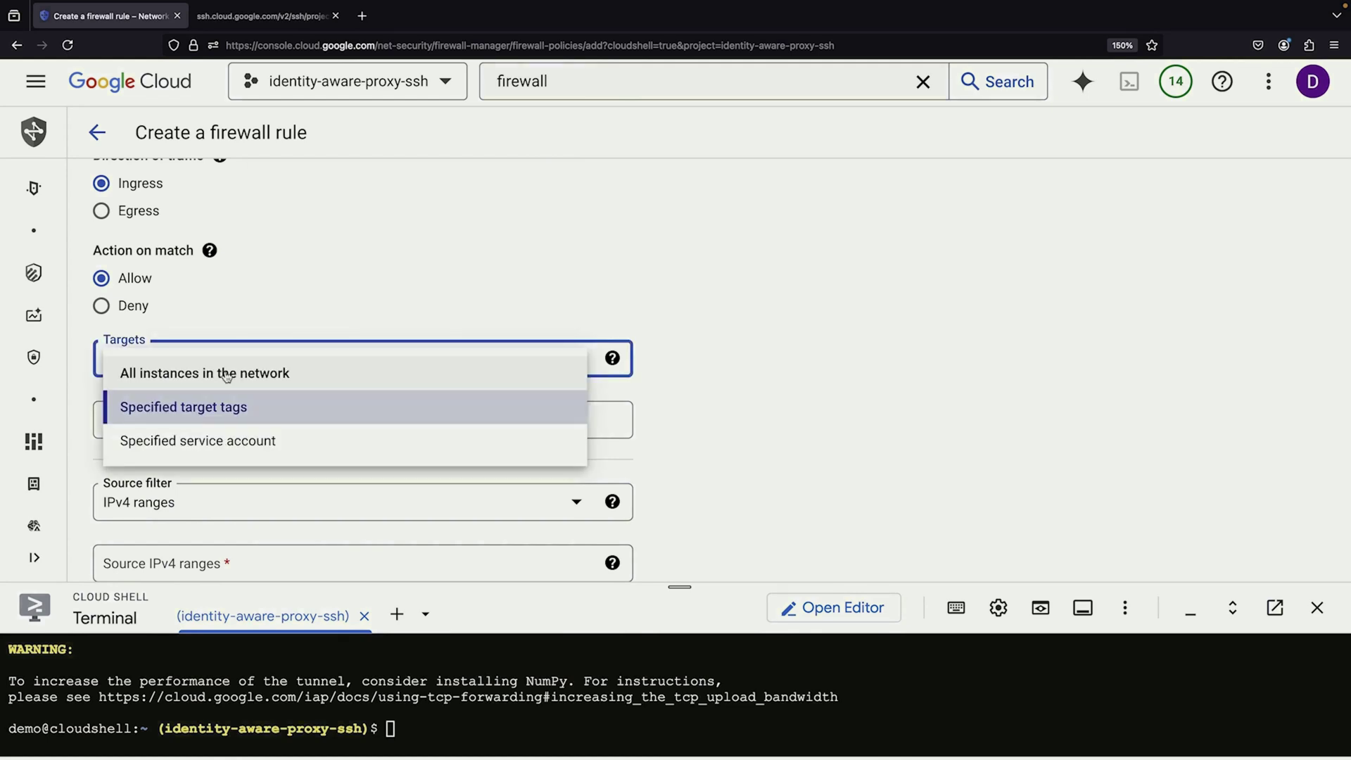
left_click(255, 328)
left_click(204, 361)
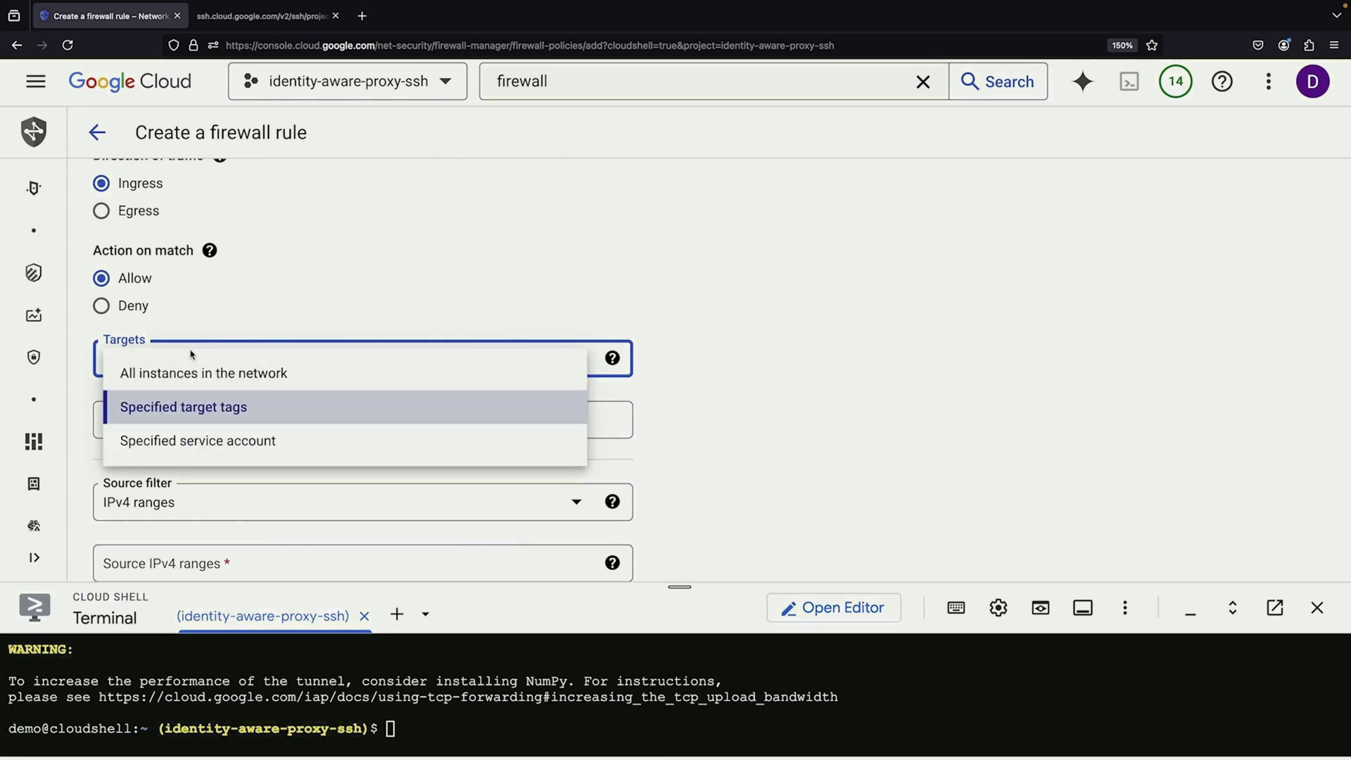
left_click(196, 408)
left_click(195, 430)
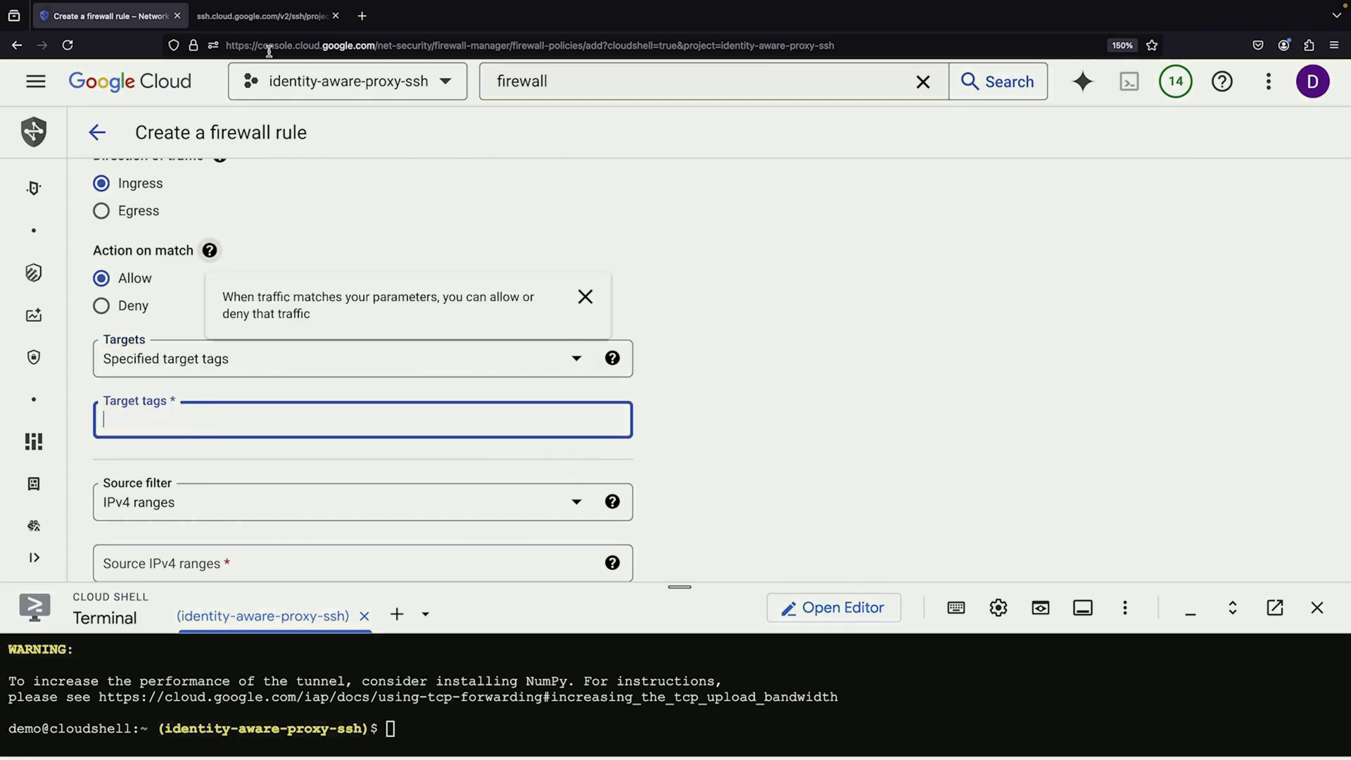
Check the SSH-in-browser connection, then return to the firewall rule and add the target tag iap-ssh-server
left_click(263, 27)
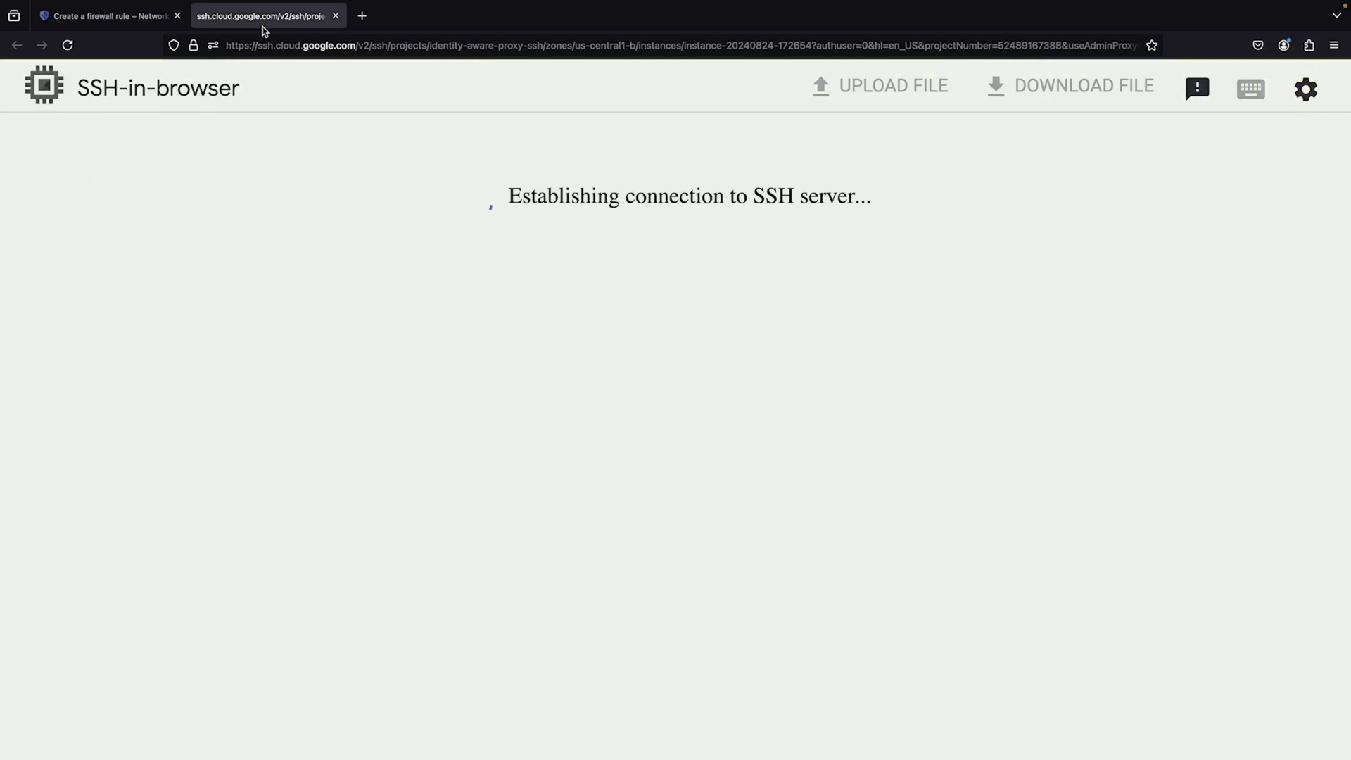
left_click(132, 21)
left_click(182, 421)
type("iap-ssh")
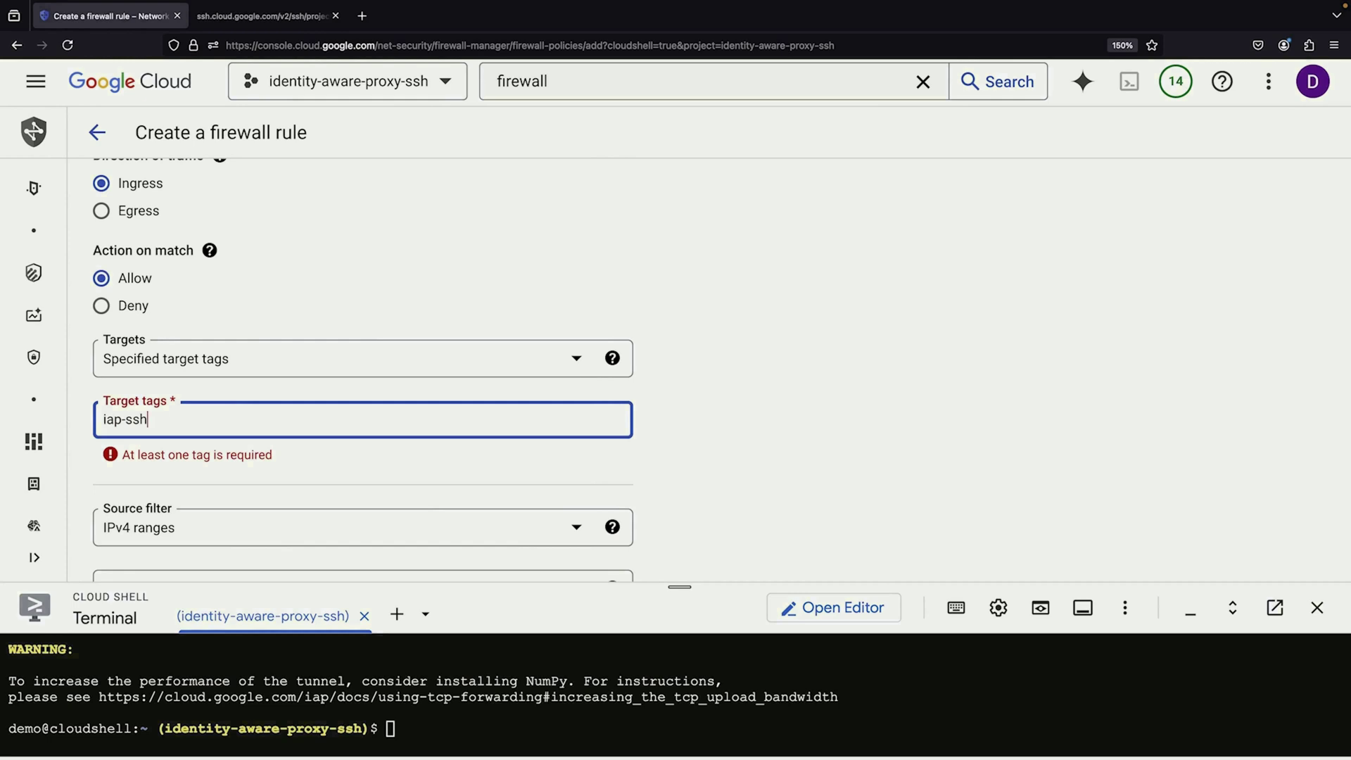
type("-server")
key("Return")
scroll(263, 461, "down", 3)
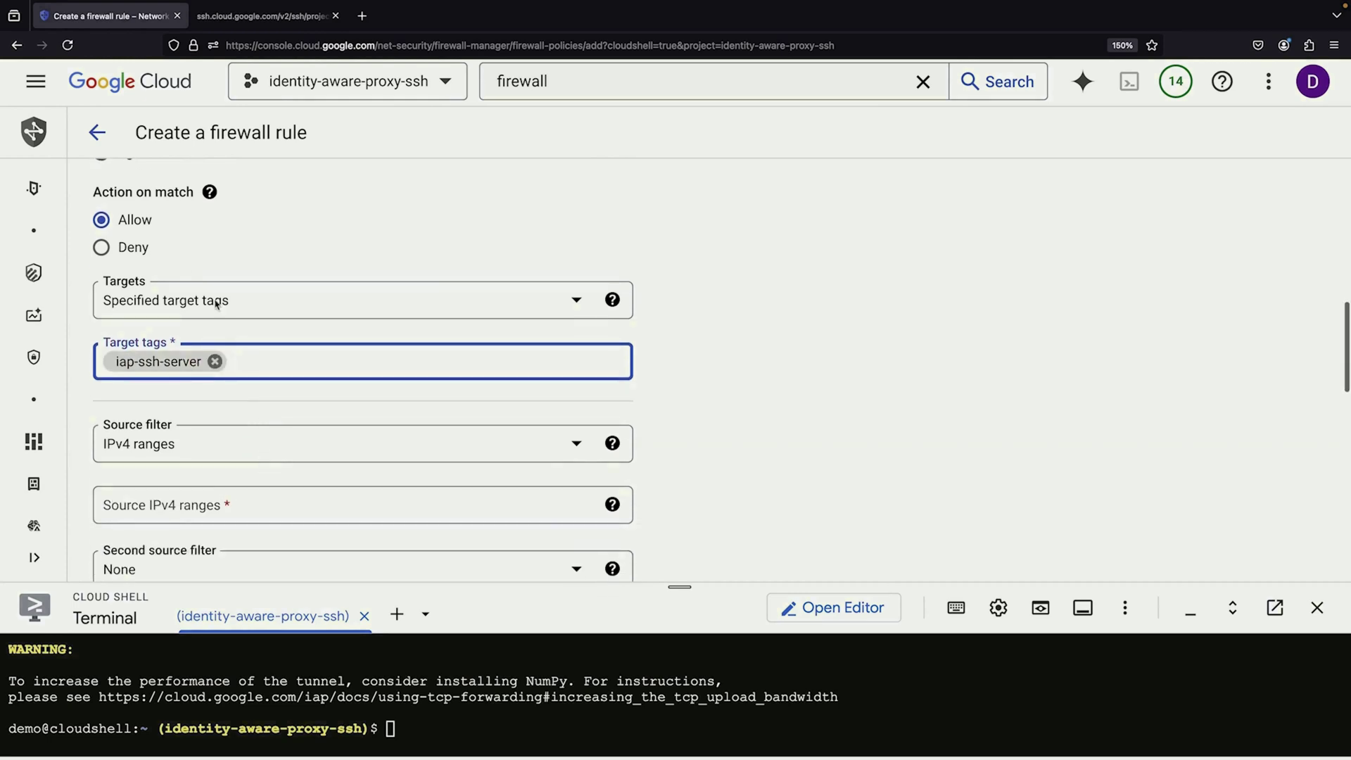
Switch to the SoftwareSim diagram and add a text annotation reading 0.0.0.0/0 below the Engineers component
left_click(235, 413)
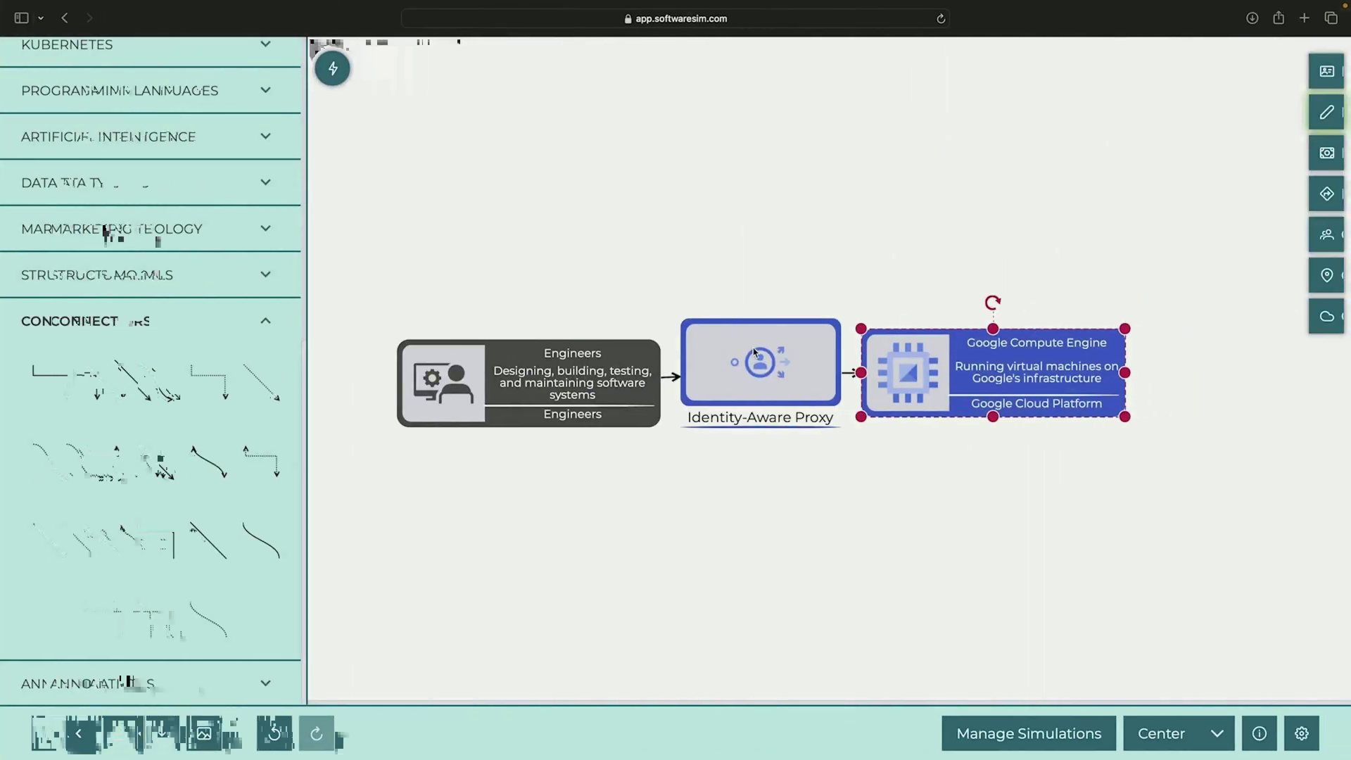
right_click(756, 353)
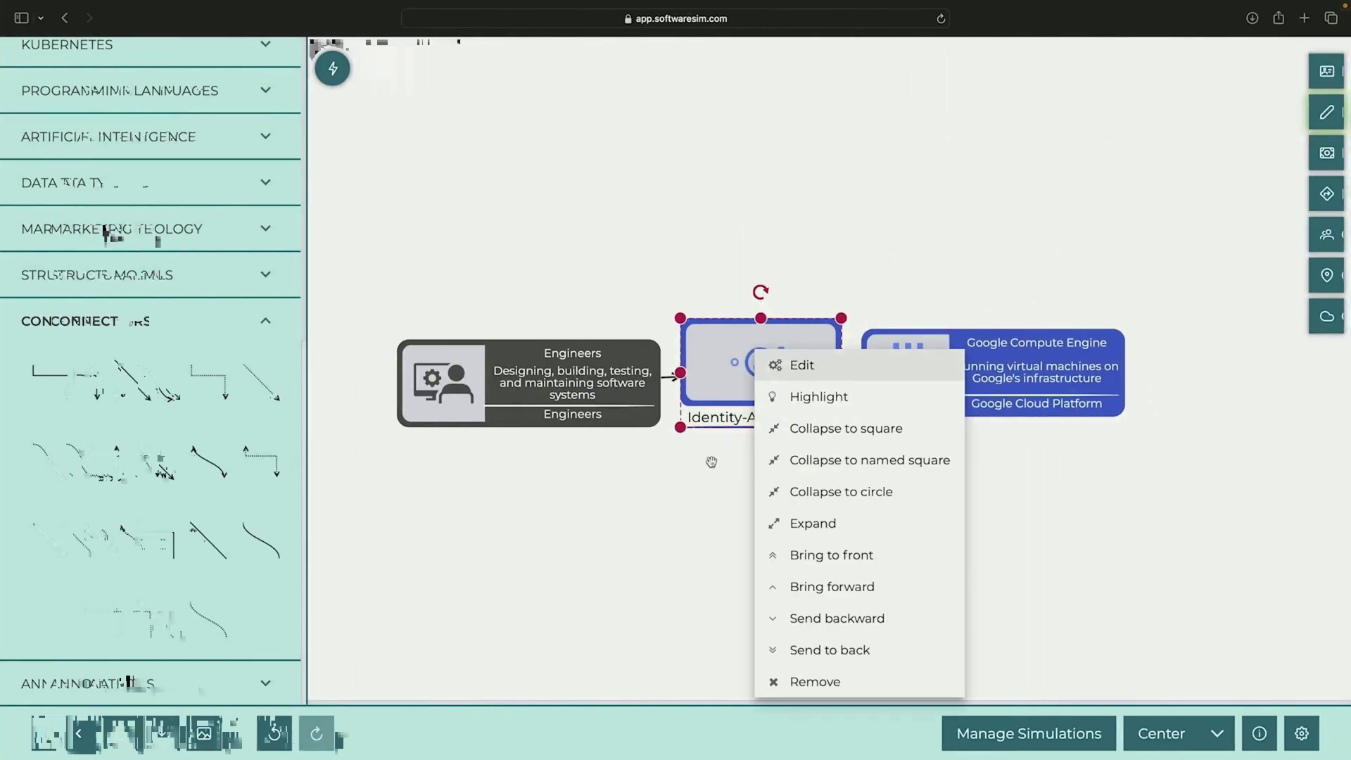
left_click(699, 484)
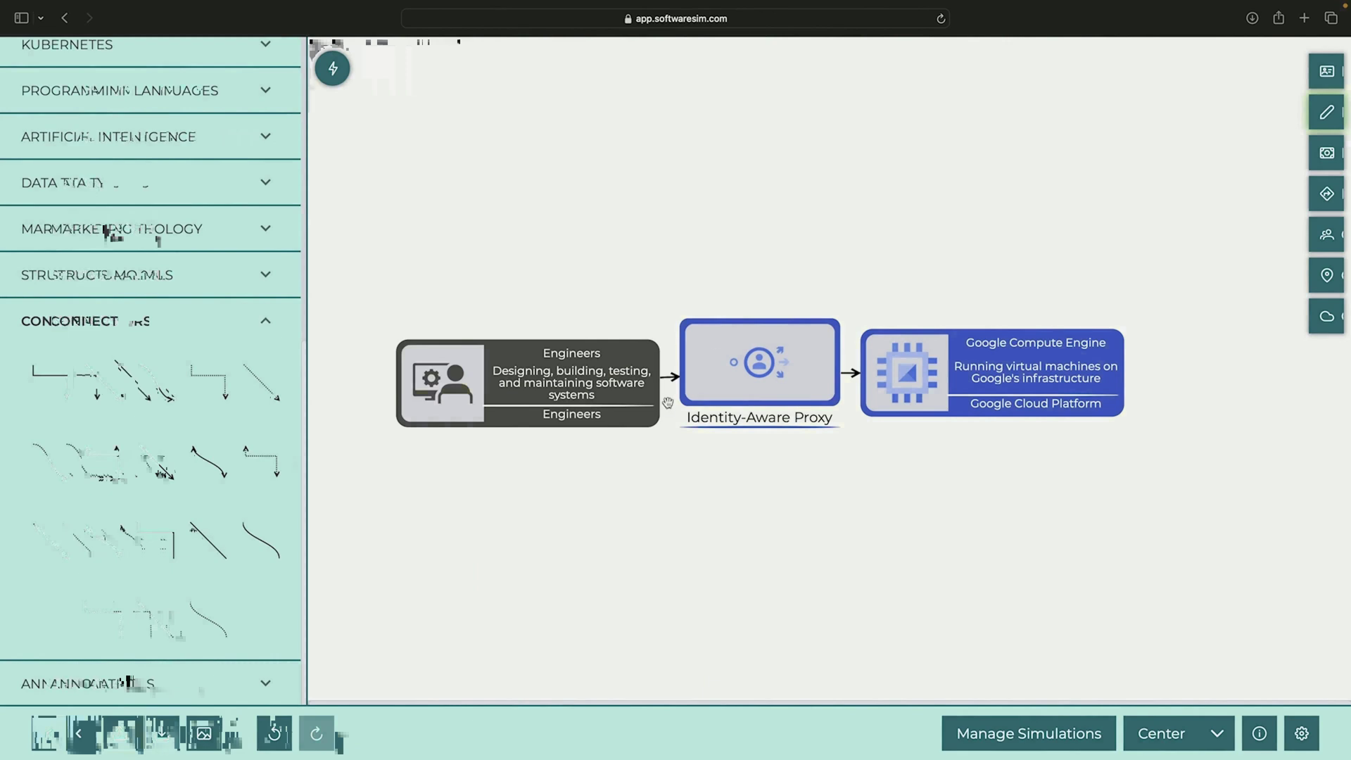
left_click(164, 700)
mouse_move(172, 668)
left_mouse_down()
mouse_move(426, 442)
mouse_move(410, 429)
left_mouse_up()
double_click(435, 448)
type("0.0.0.0/0")
left_click(487, 516)
Fit the 0.0.0.0/0 annotation to the Engineers component's width and place a copy below Google Compute Engine reading Private IP
left_click(451, 455)
left_click_drag(458, 448, 661, 448)
left_click_drag(414, 449, 396, 448)
left_click_drag(521, 448, 524, 456)
left_click_drag(738, 436, 981, 438)
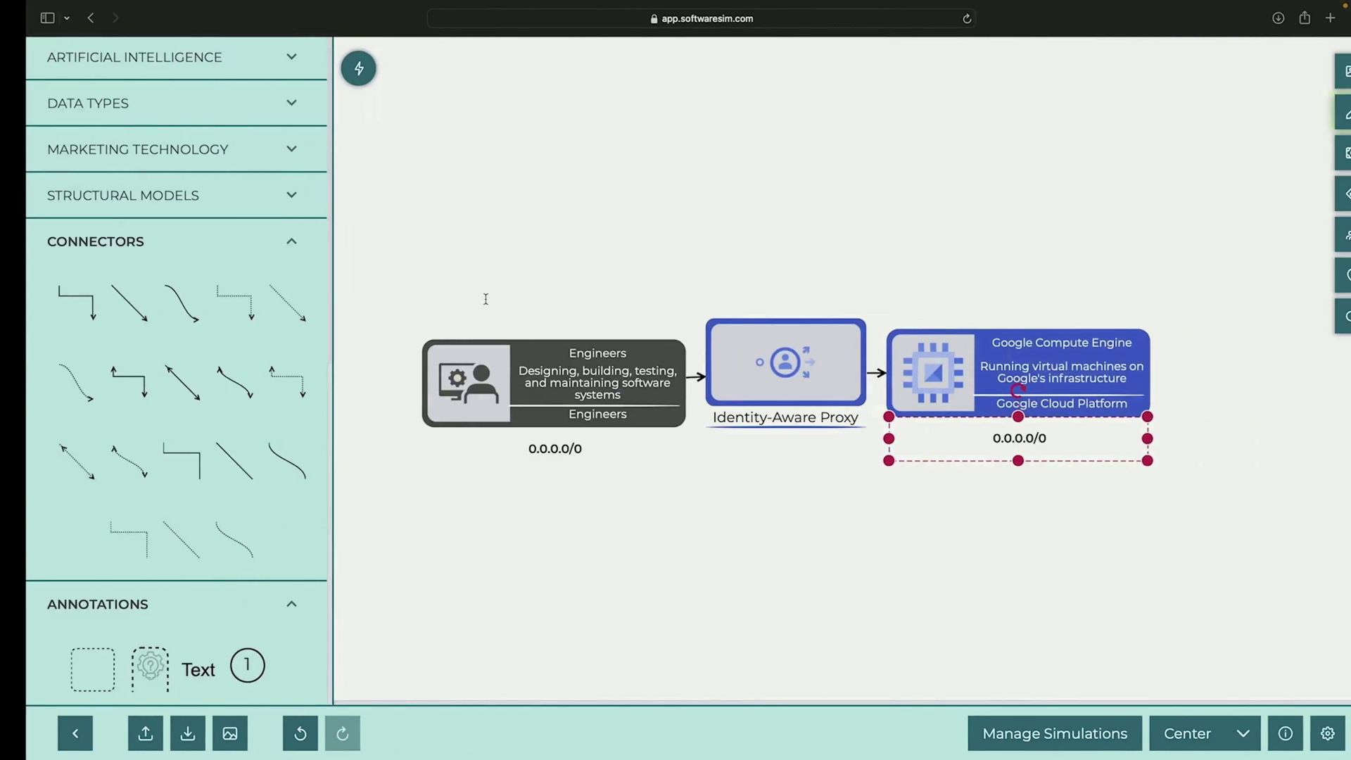
double_click(992, 438)
type("Private IP")
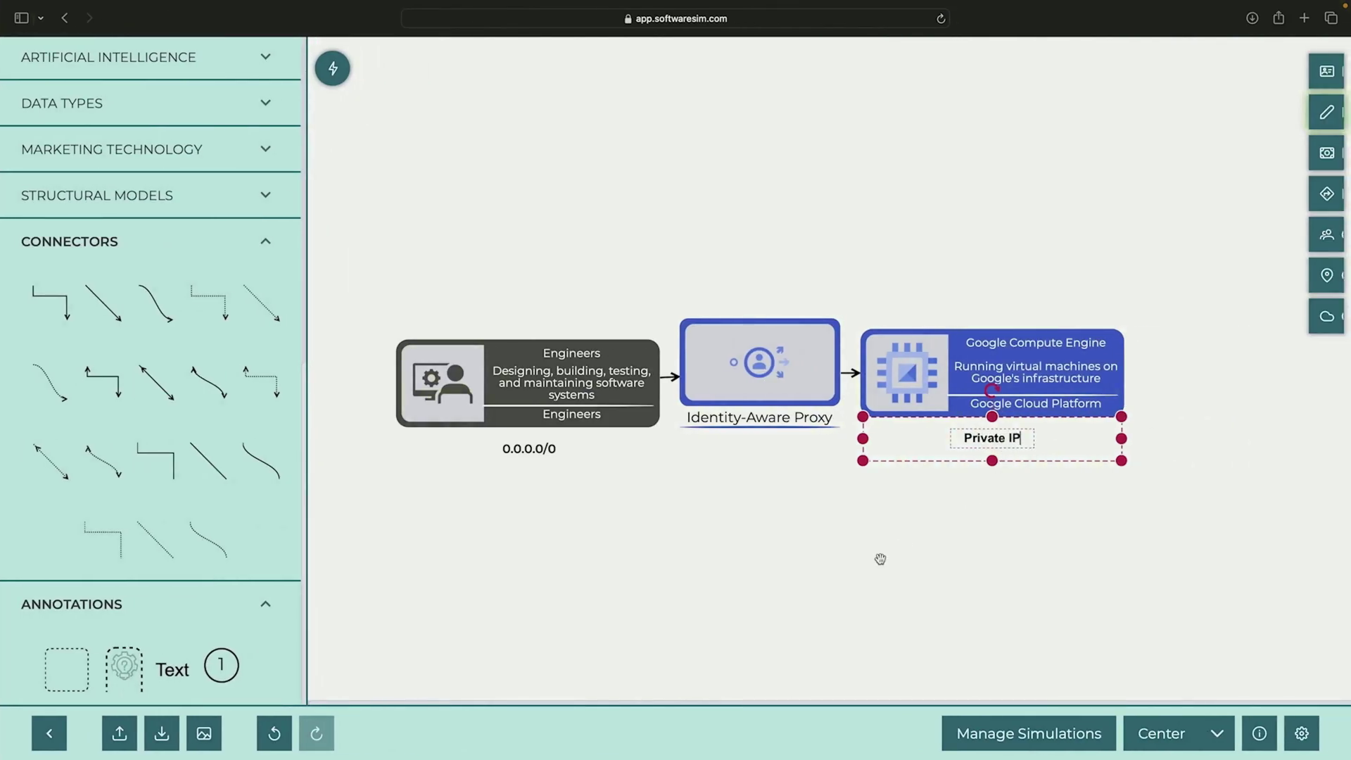
Place a copy of the Private IP annotation below the Identity-Aware Proxy component
left_click_drag(964, 441, 752, 450)
key("super+c")
key("super+v")
left_click(793, 473)
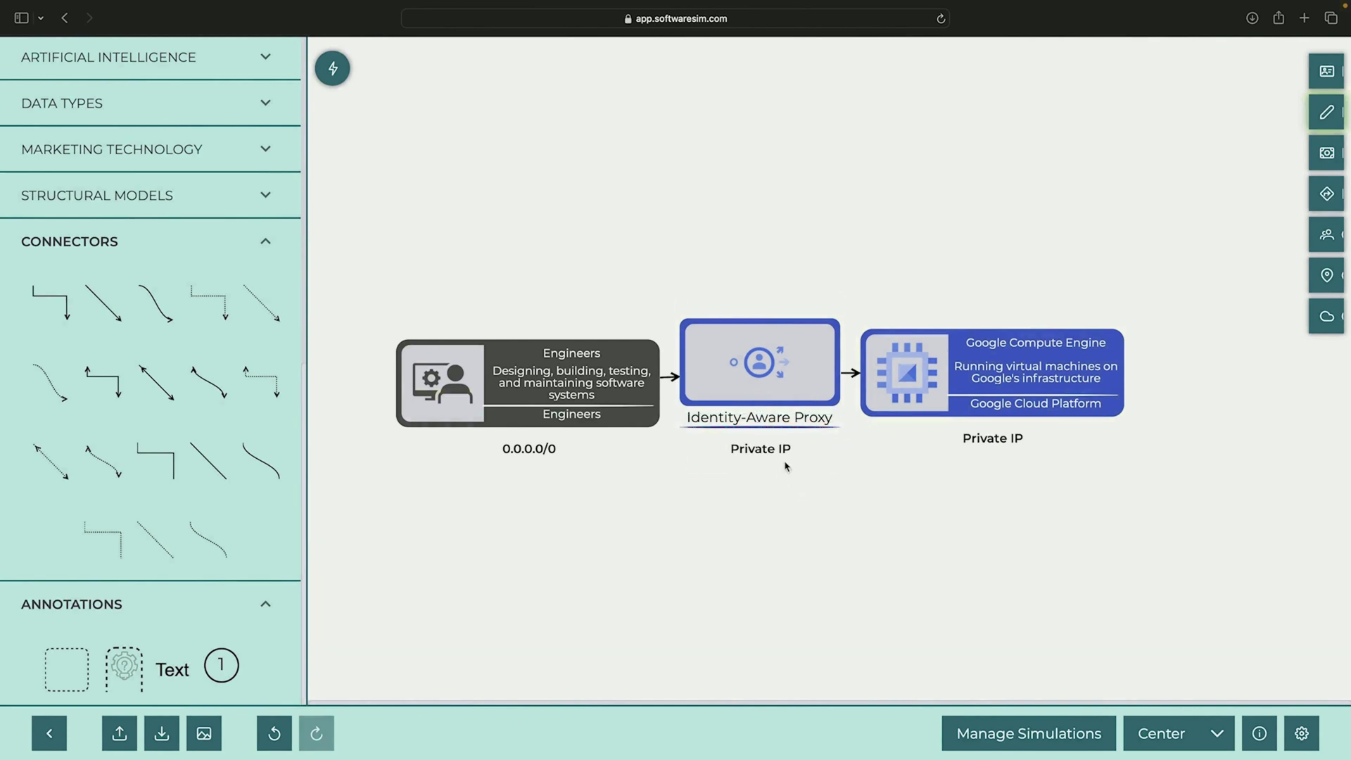
Open the Identity-Aware Proxy component's properties and go to the technology's public homepage
right_click(789, 352)
left_click(727, 491)
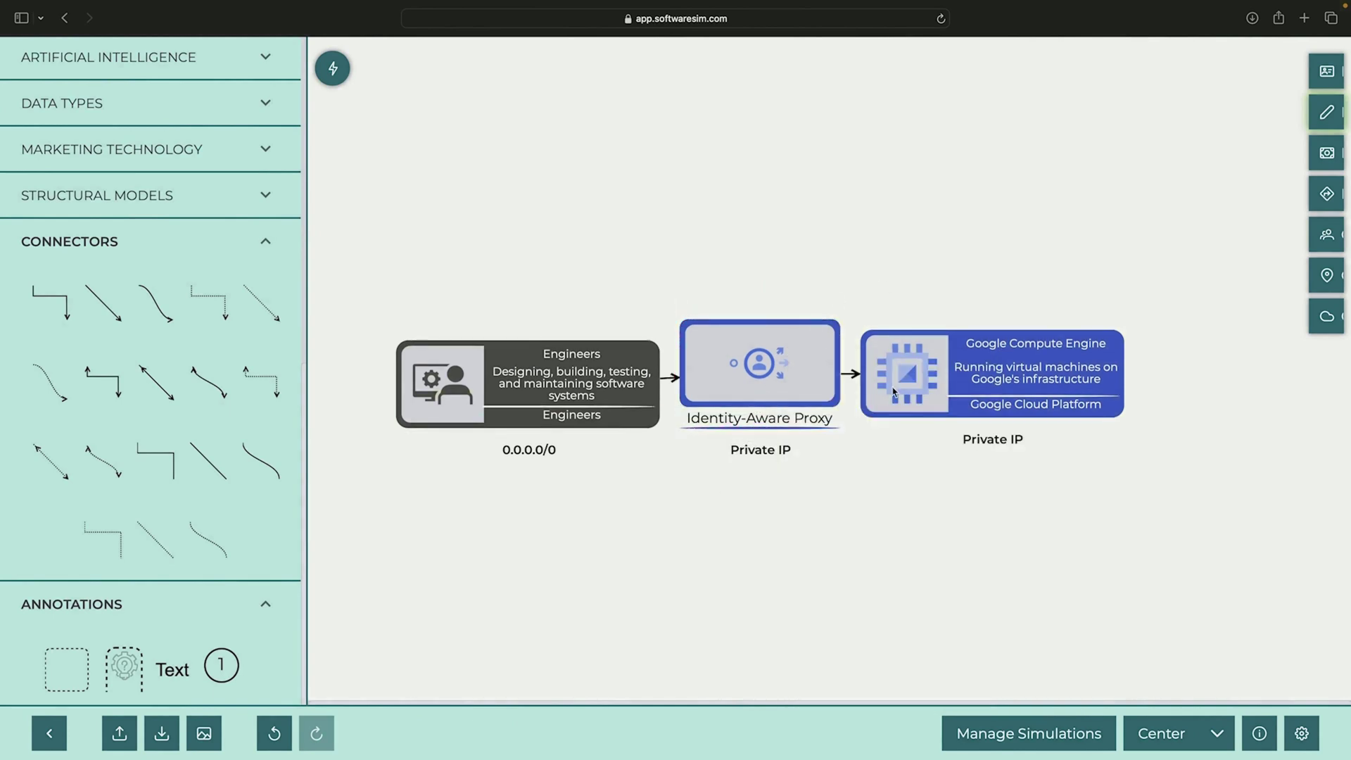
left_click(852, 375)
right_click(722, 333)
left_click(768, 349)
left_click(774, 215)
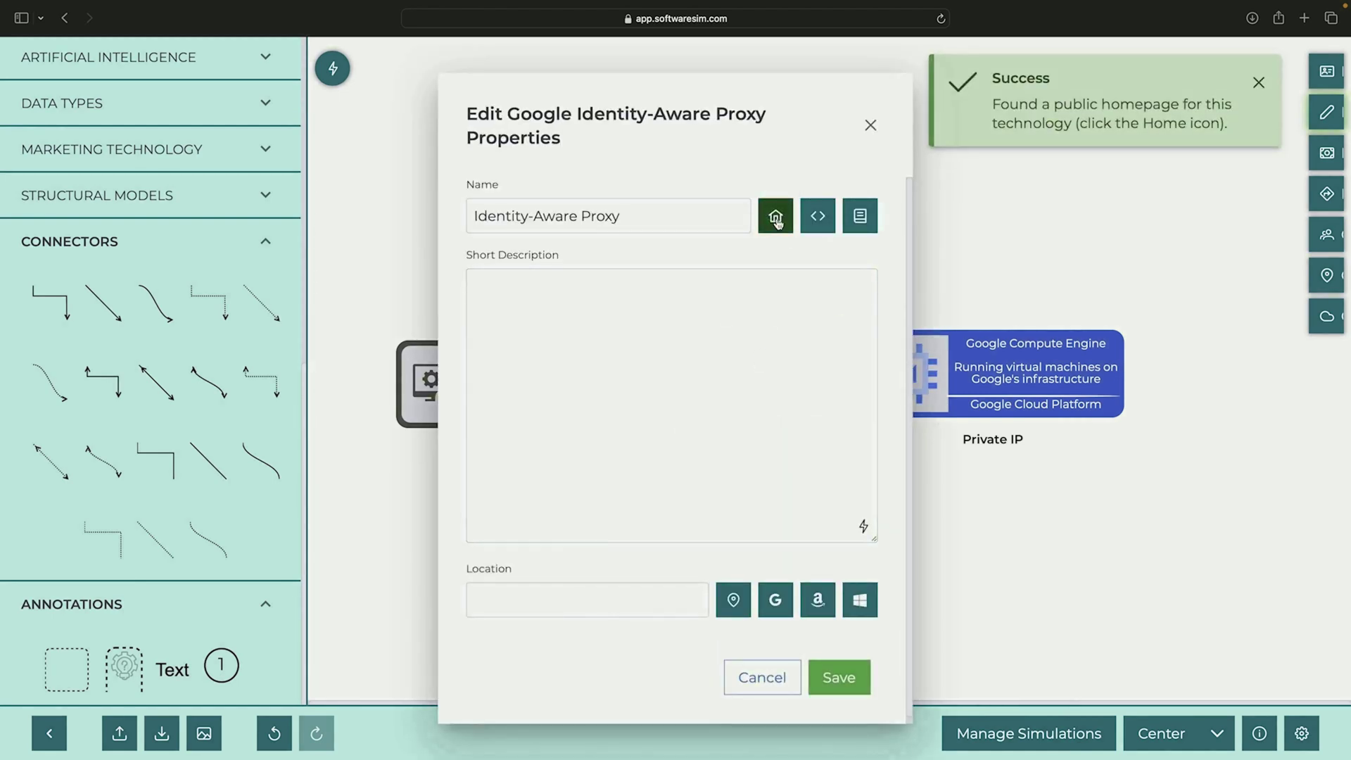
left_click(773, 216)
Search the Google Cloud site for "ip range identity aware proxy"
left_click(892, 90)
type("ip range identit")
key("BackSpace")
key("BackSpace")
key("BackSpace")
key("BackSpace")
key("BackSpace")
key("BackSpace")
key("BackSpace")
type("range identity are")
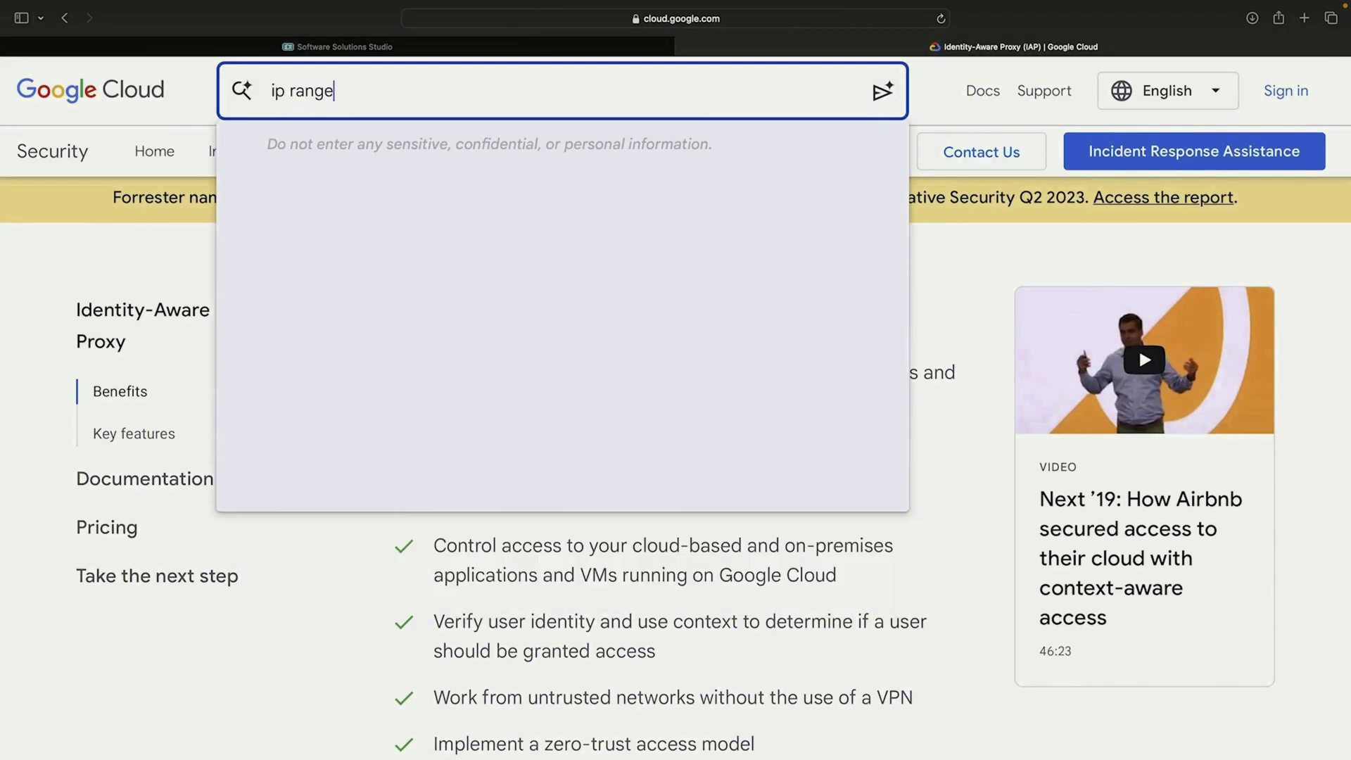
key("BackSpace")
key("BackSpace")
key("BackSpace")
type("ware proxy")
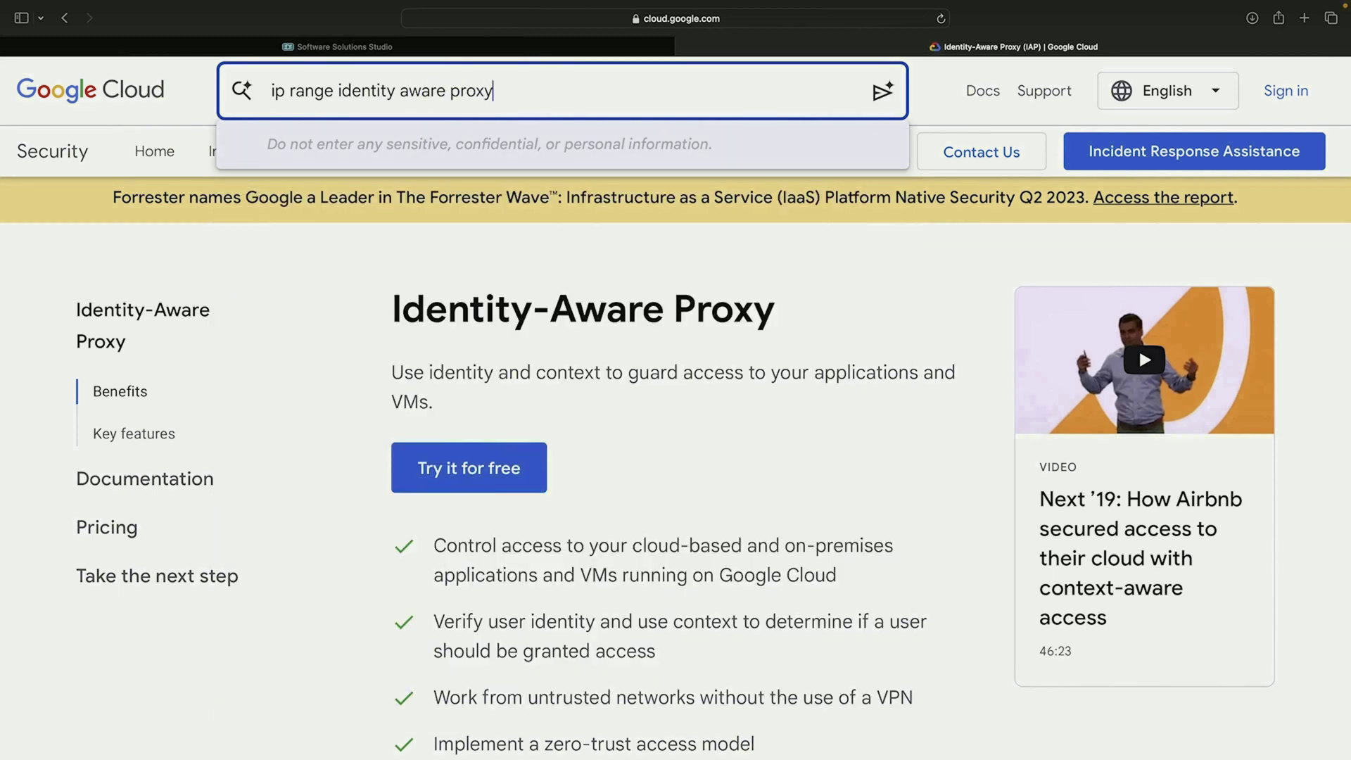
key("Return")
Copy the IP range 35.235.240.0/20 from the IAP TCP forwarding result and enter it as the firewall rule's source IPv4 range in the console
scroll(600, 433, "down", 3)
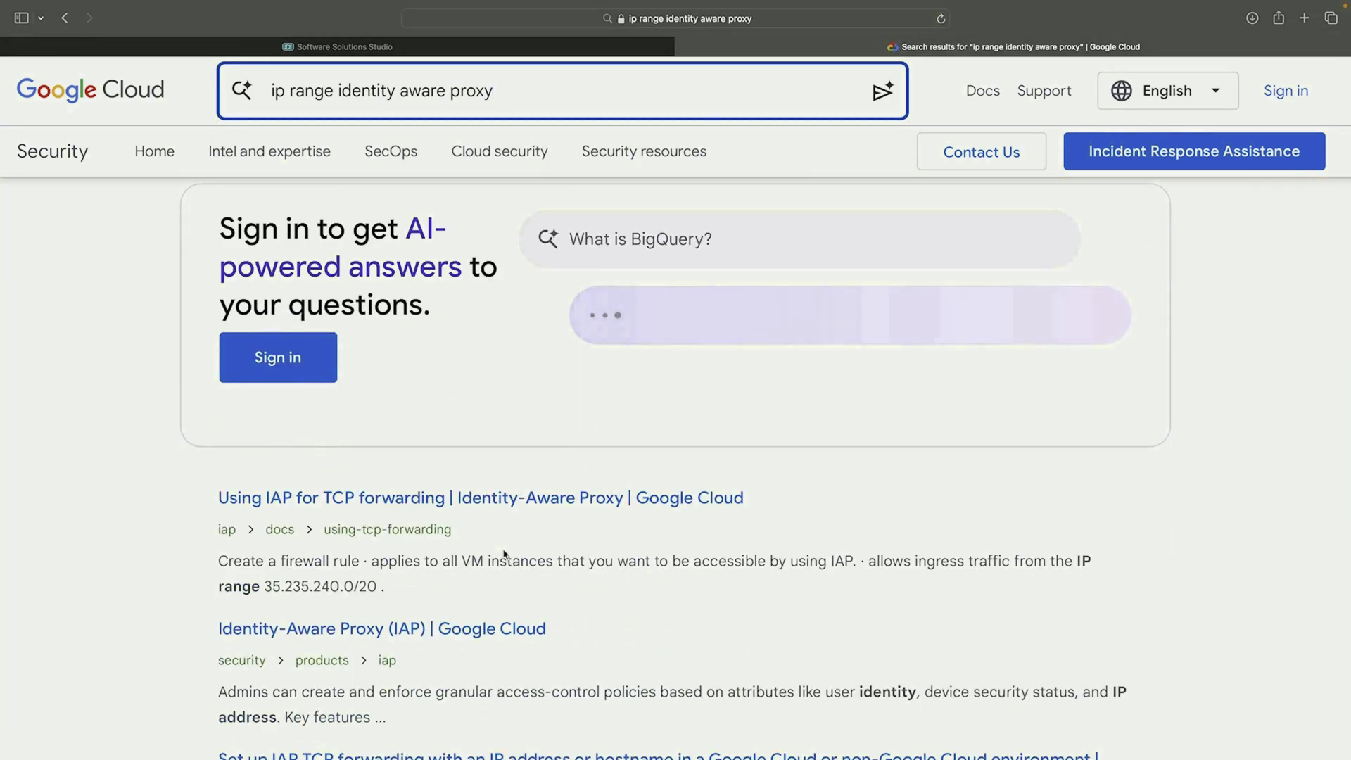
left_click(309, 590)
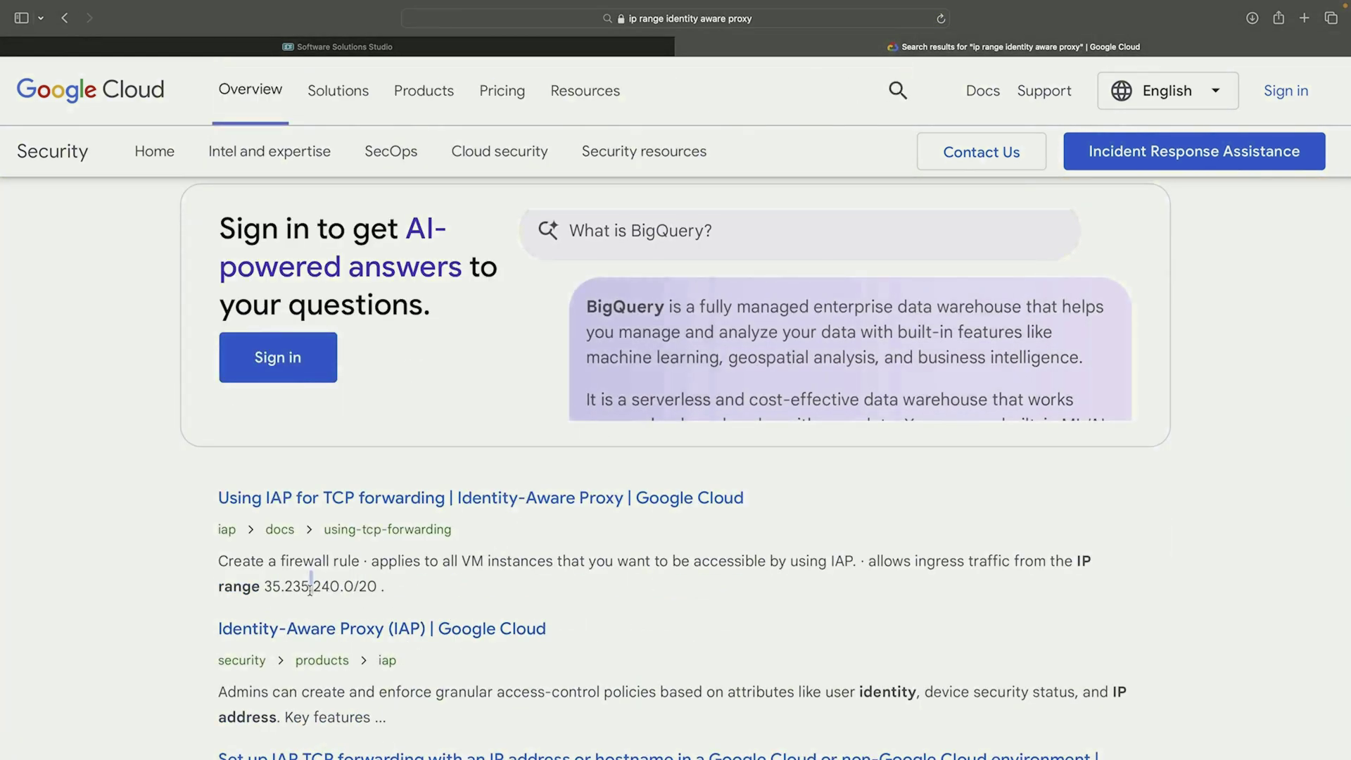
double_click(335, 586)
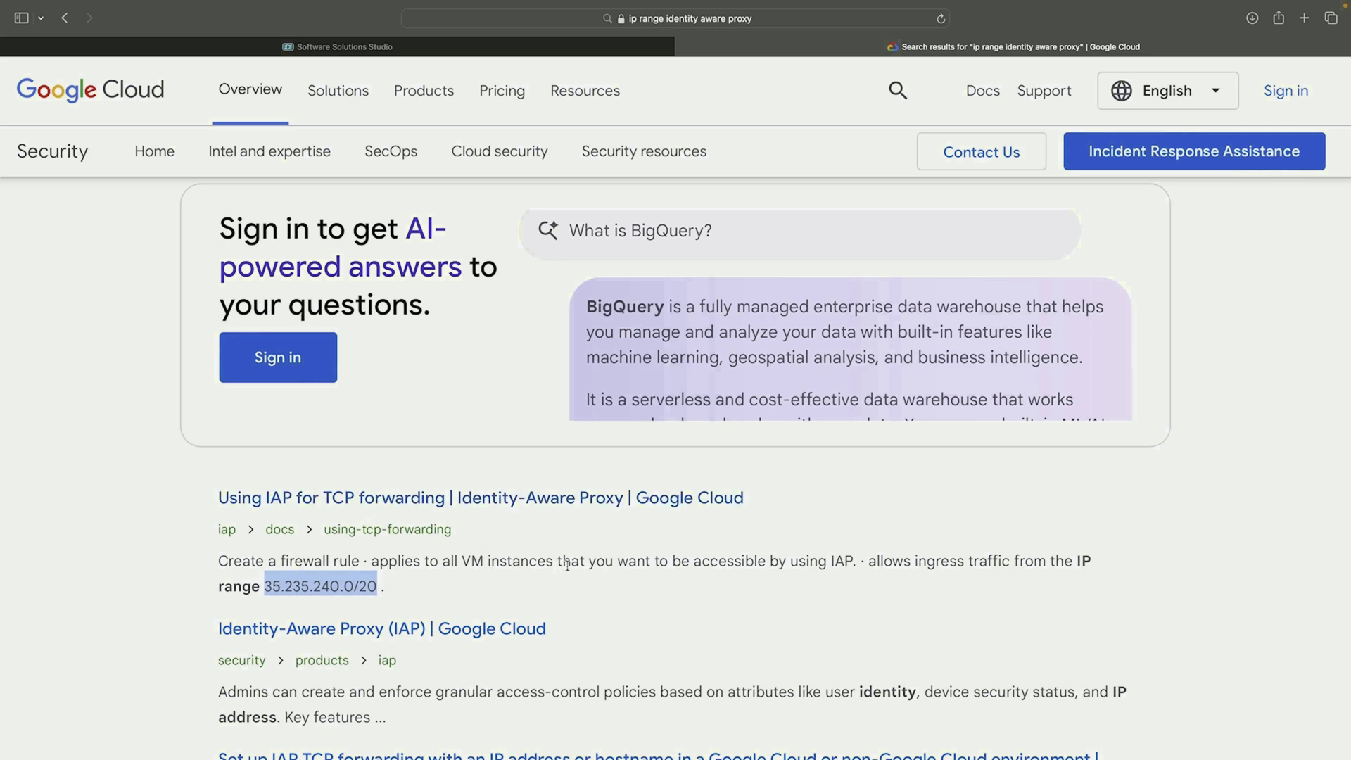
left_click_drag(375, 586, 265, 586)
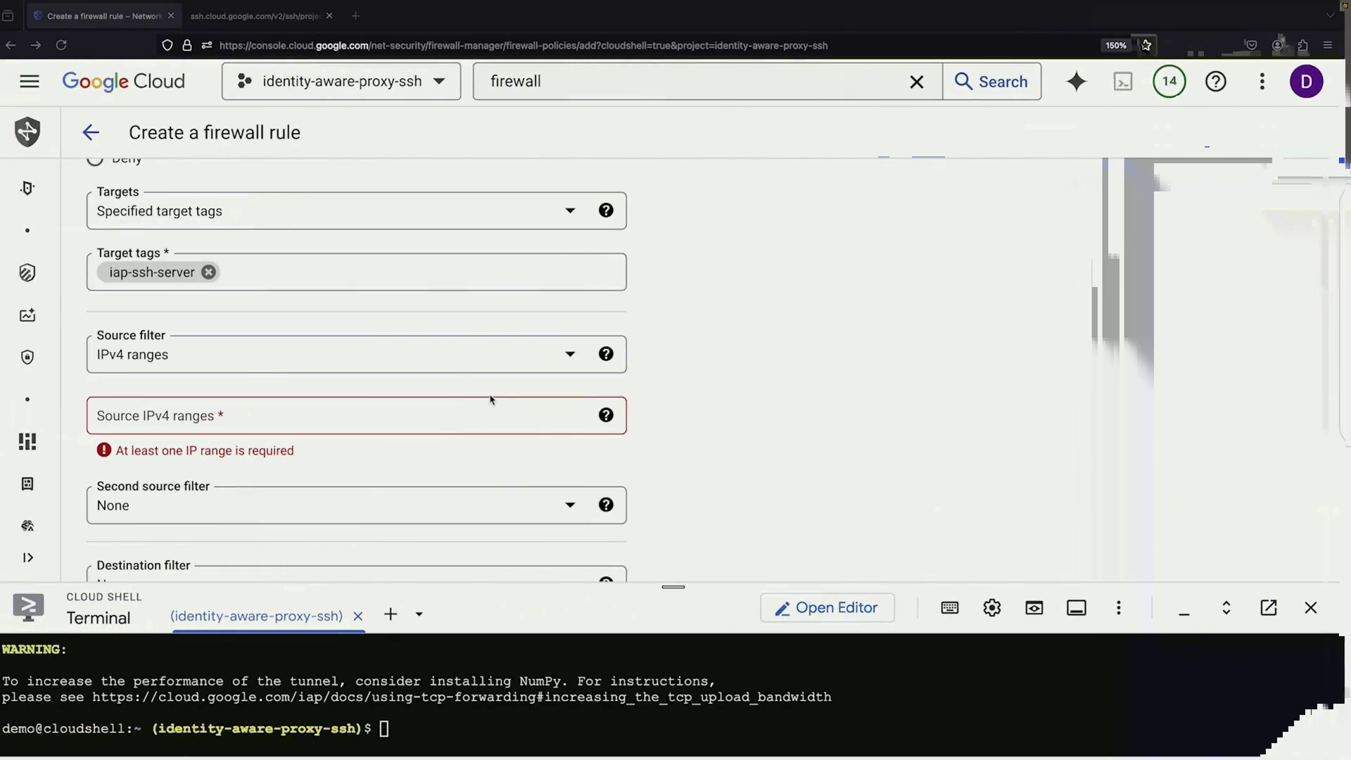
left_click(351, 415)
key("super+v")
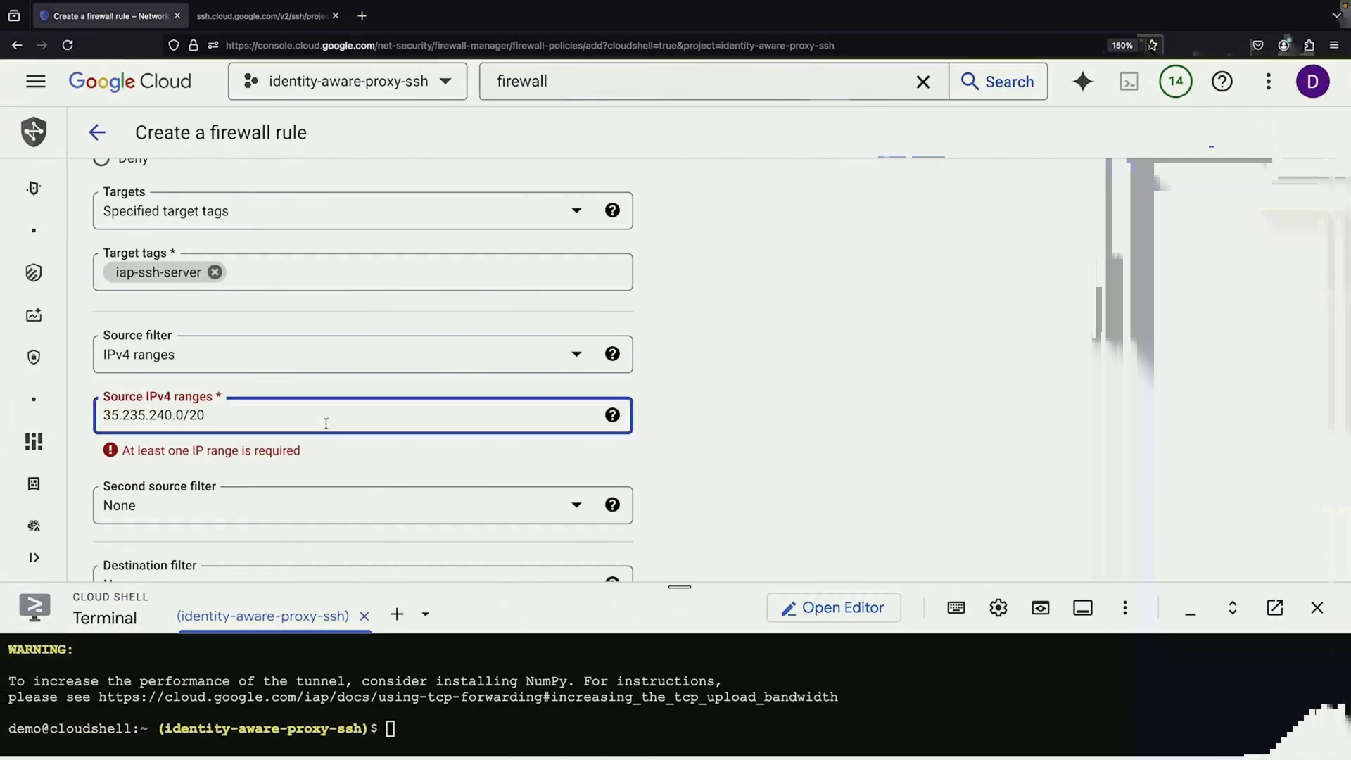
left_click(712, 445)
Restrict the rule's specified protocols and ports to TCP port 22
scroll(362, 470, "down", 4)
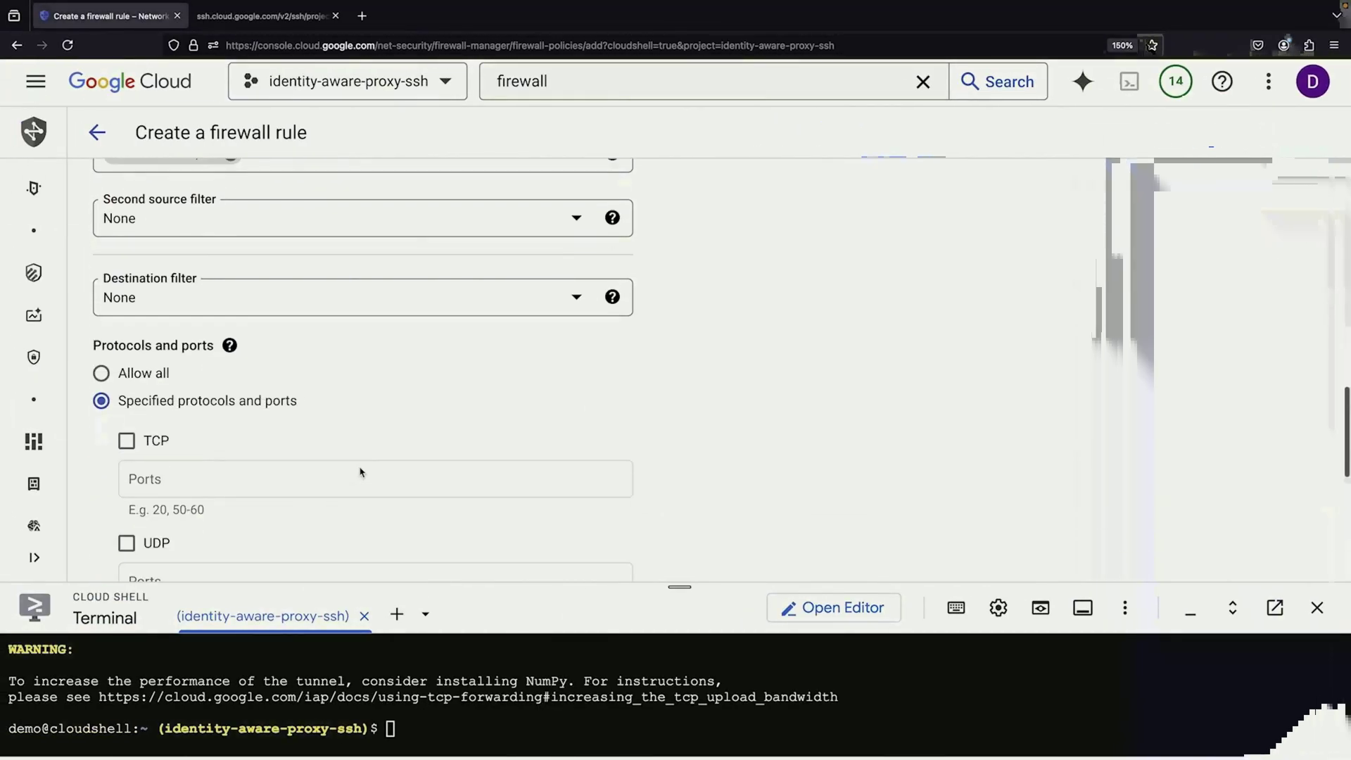
left_click(132, 442)
left_click(166, 484)
type("22")
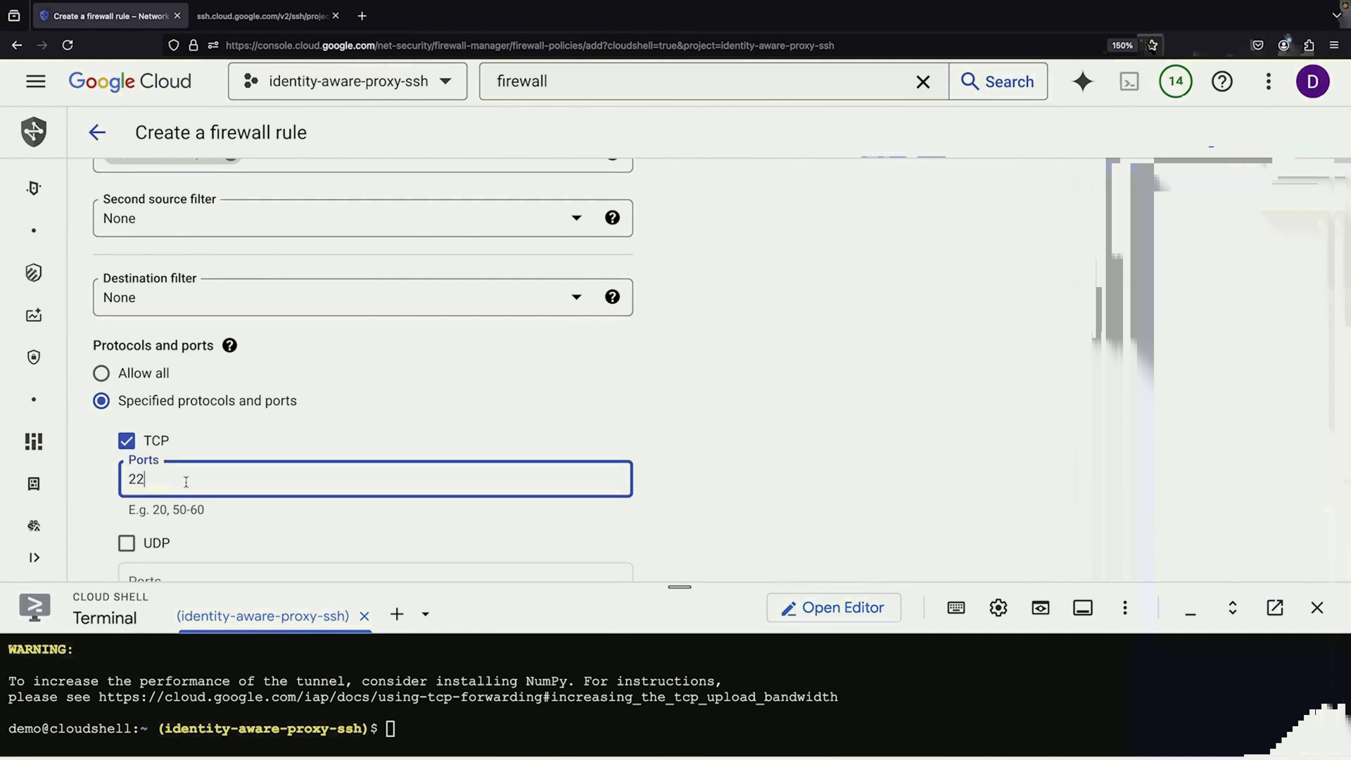
left_click(411, 430)
Review the firewall rule's settings, including its traffic direction, source range and the available target options
scroll(412, 430, "down", 5)
scroll(412, 431, "down", 1)
scroll(412, 430, "up", 10)
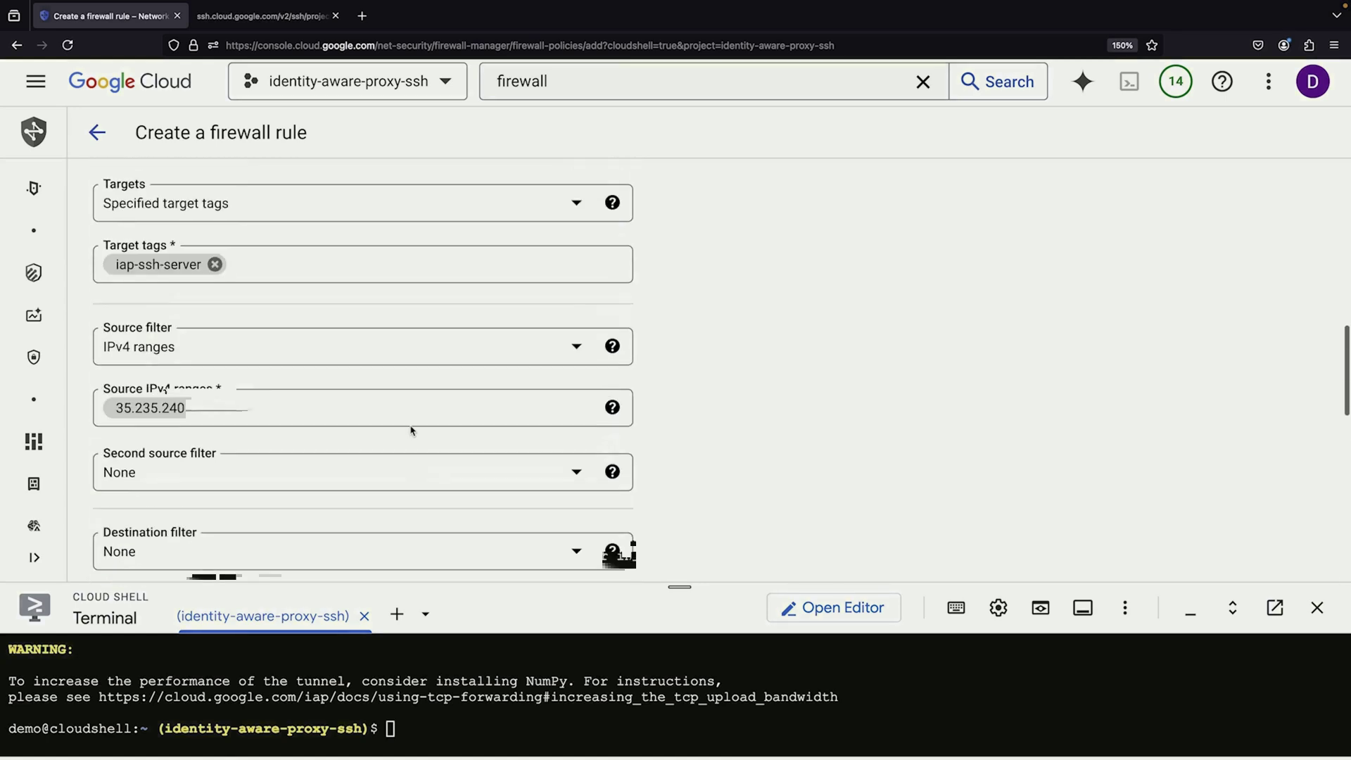
scroll(411, 430, "up", 2)
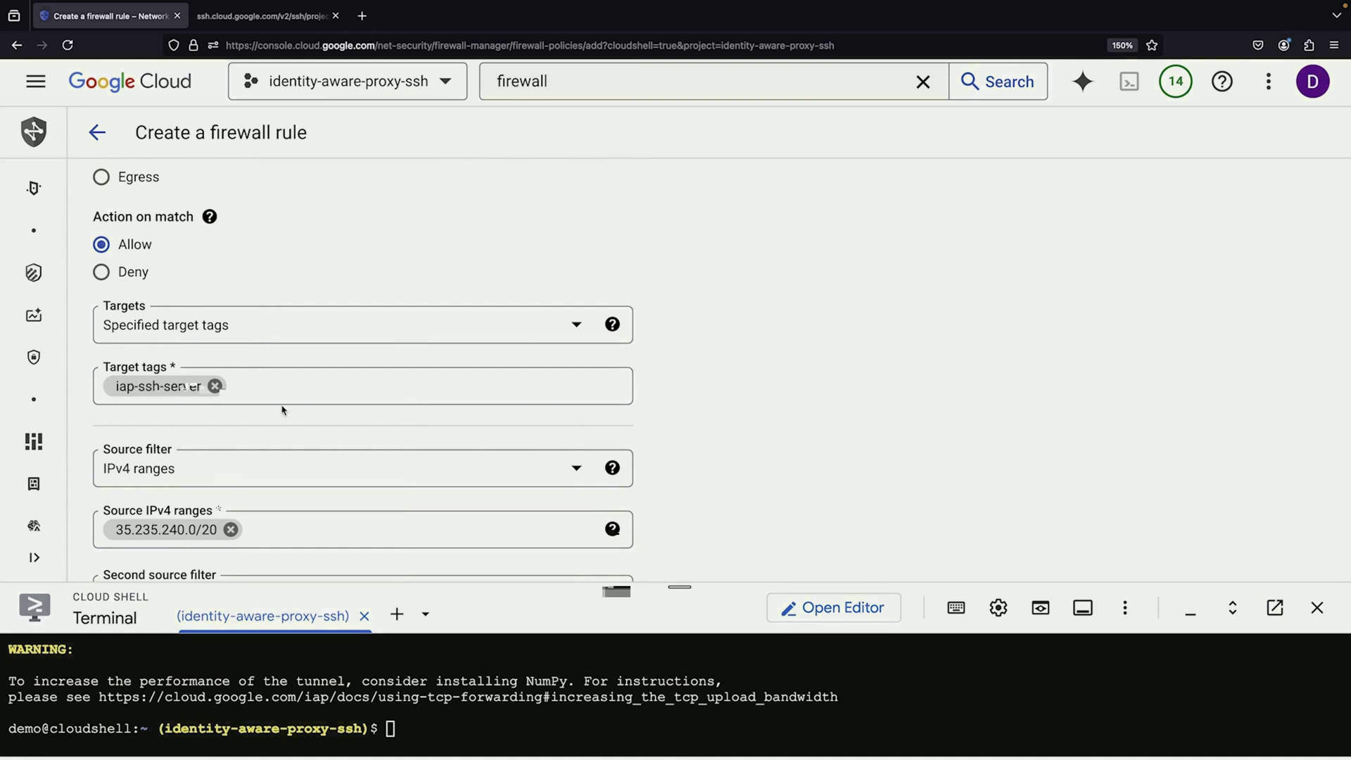
scroll(282, 410, "up", 5)
scroll(282, 410, "up", 4)
scroll(282, 410, "down", 6)
scroll(282, 410, "down", 2)
left_click(151, 391)
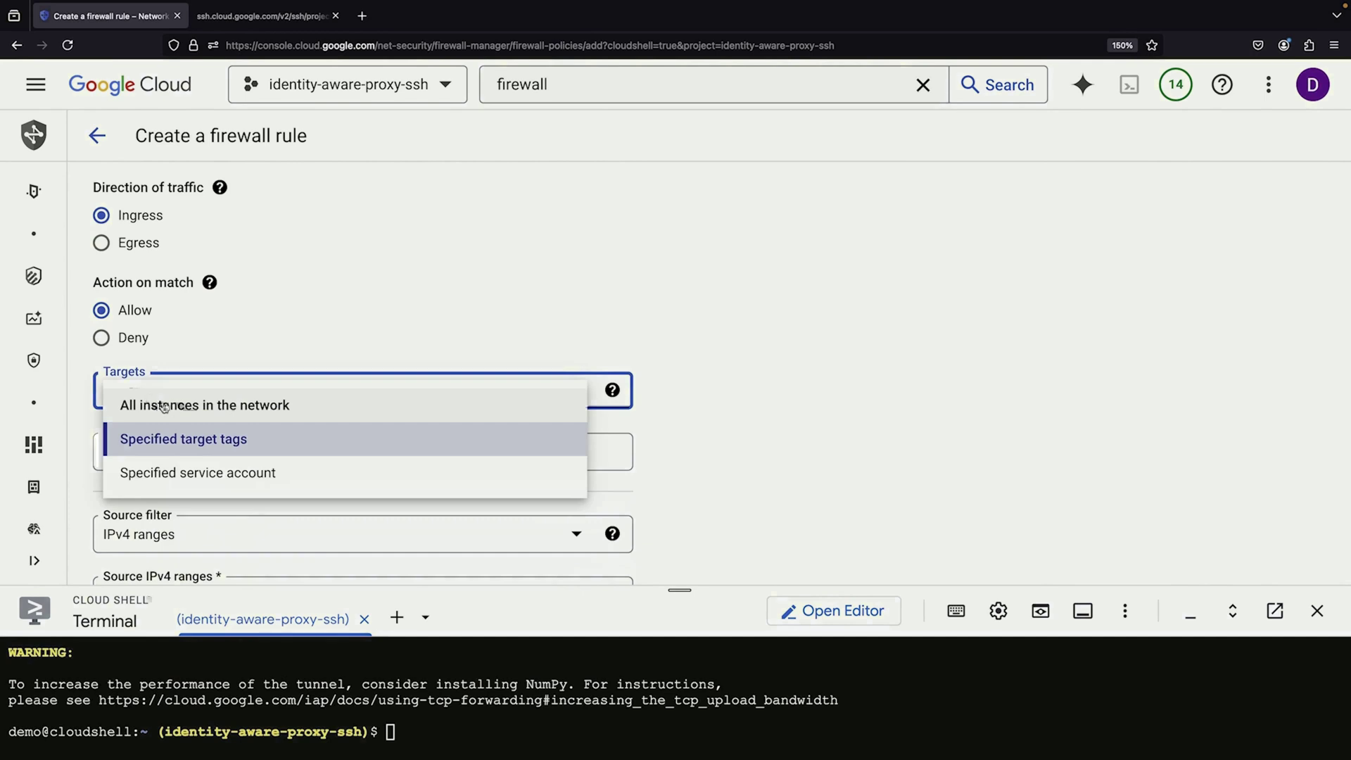
left_click(802, 403)
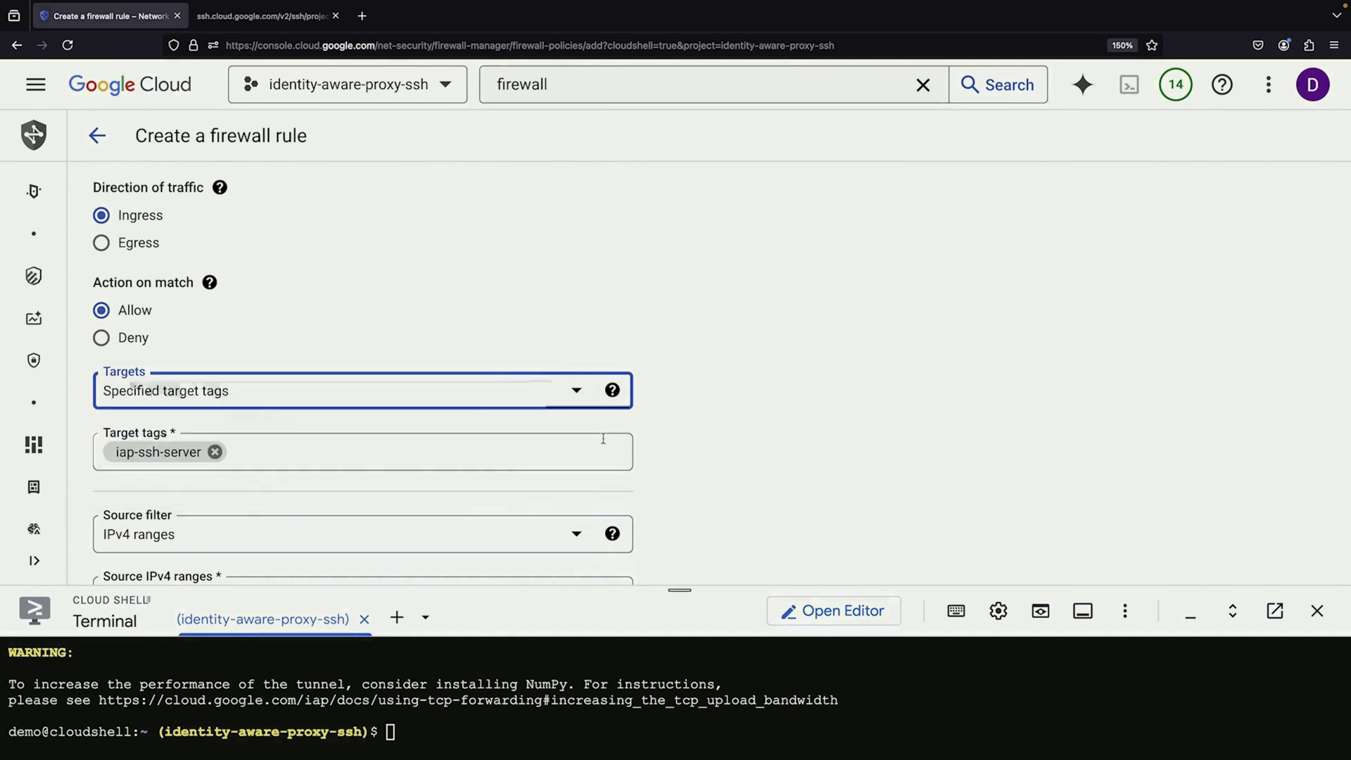
Create the allow-iap-ssh firewall rule with the entered settings
scroll(371, 482, "down", 6)
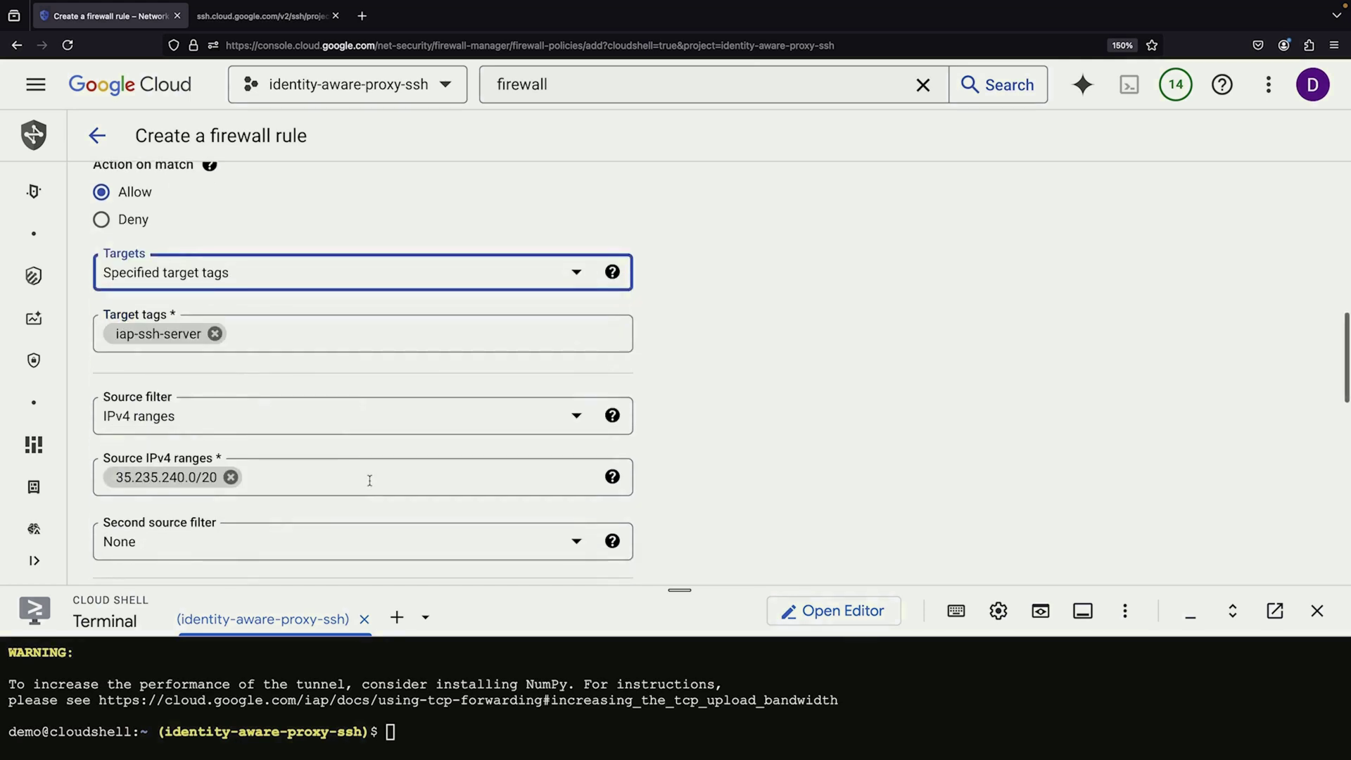
scroll(371, 485, "down", 7)
left_click(129, 465)
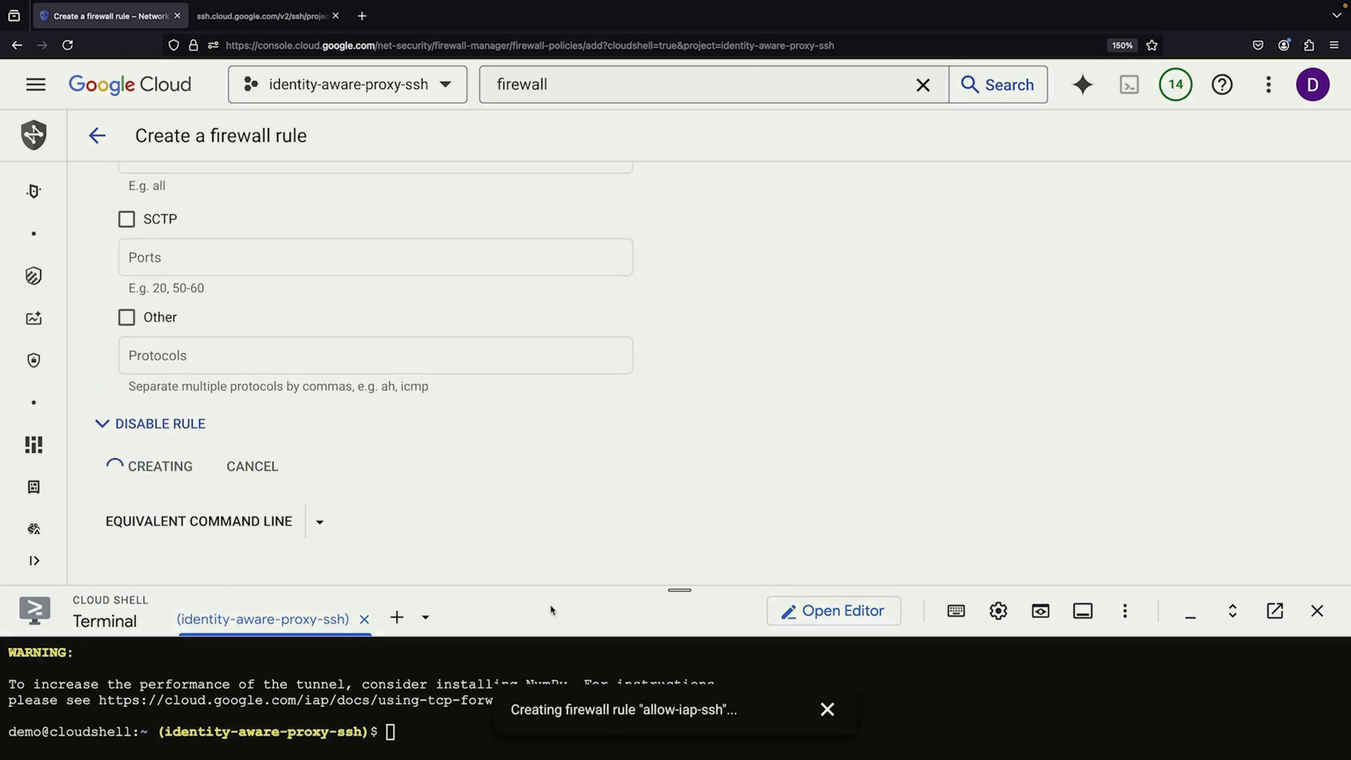
Check the SSH-in-browser connection and close it, along with the IAP TCP forwarding documentation page
left_click(263, 27)
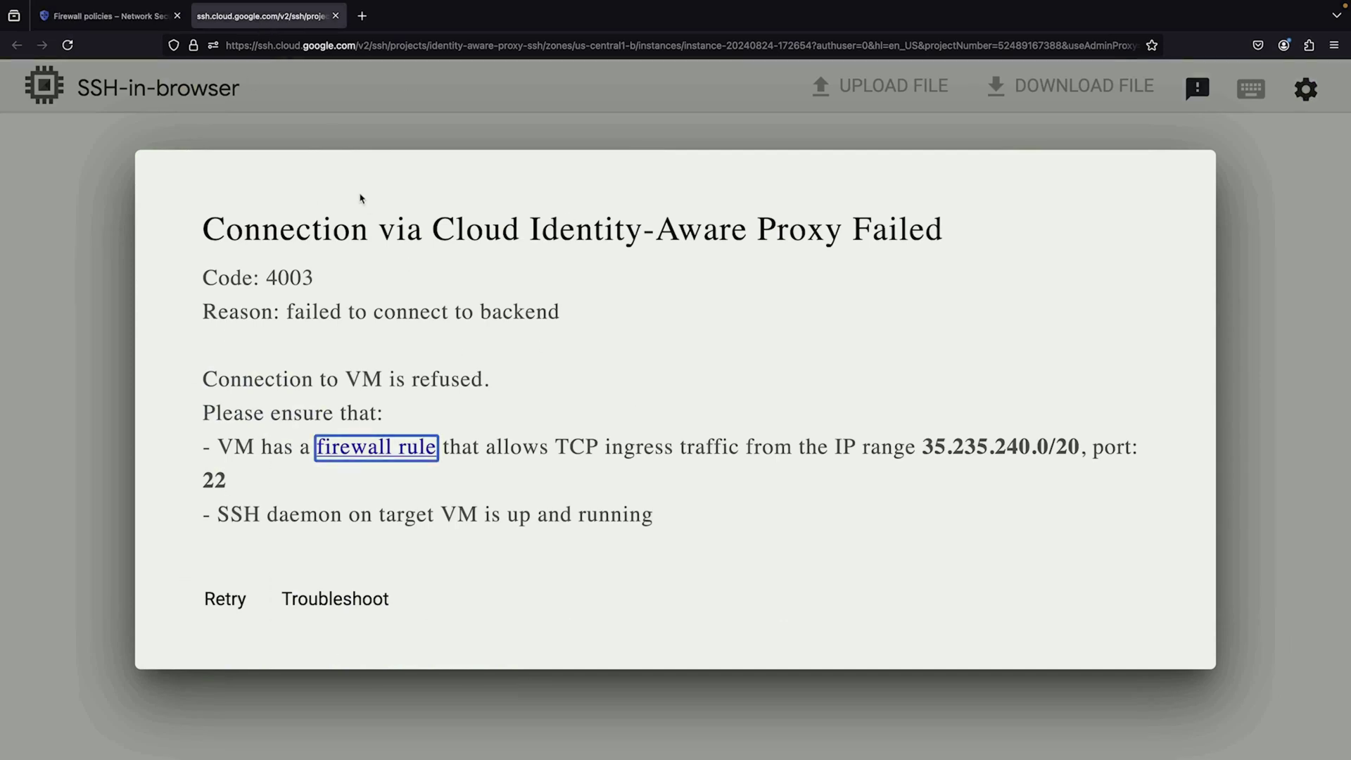
left_click(336, 15)
scroll(426, 496, "down", 3)
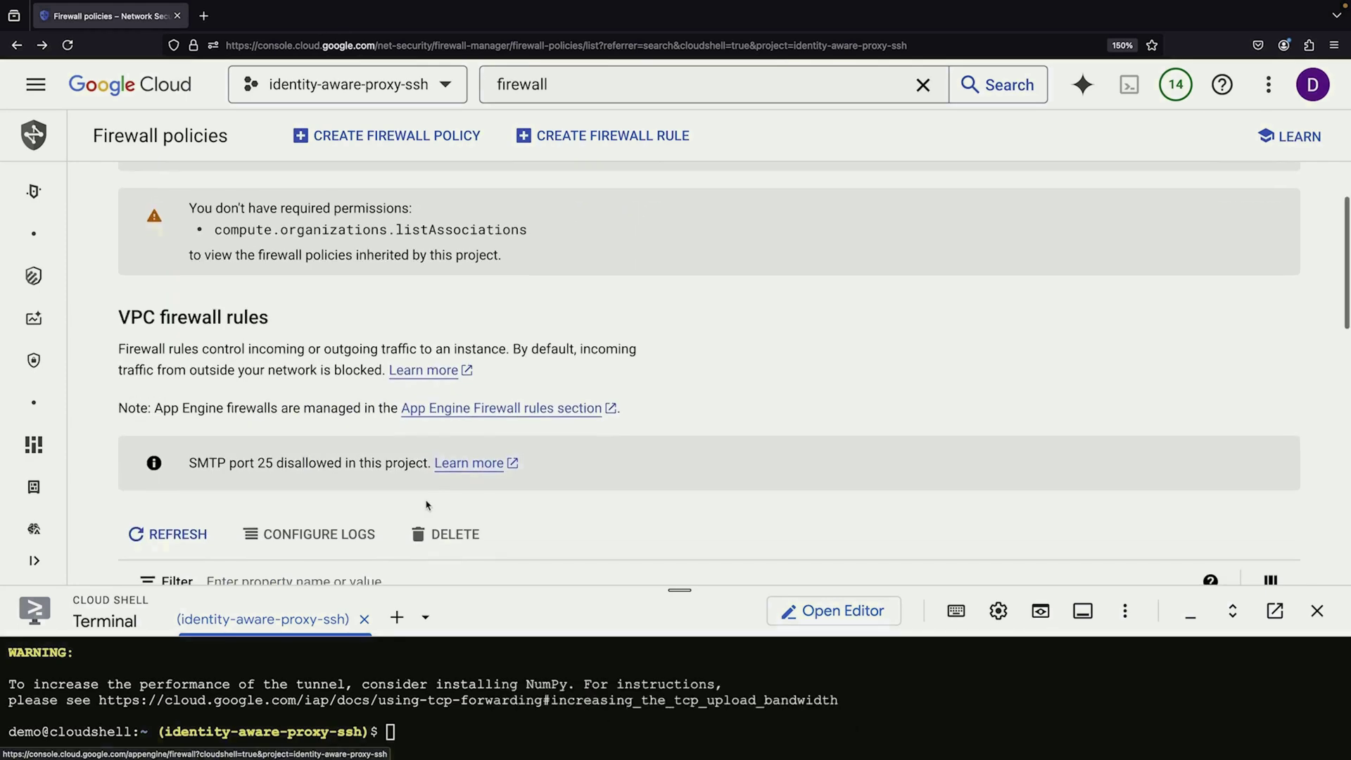
left_click(844, 708)
left_click(560, 700)
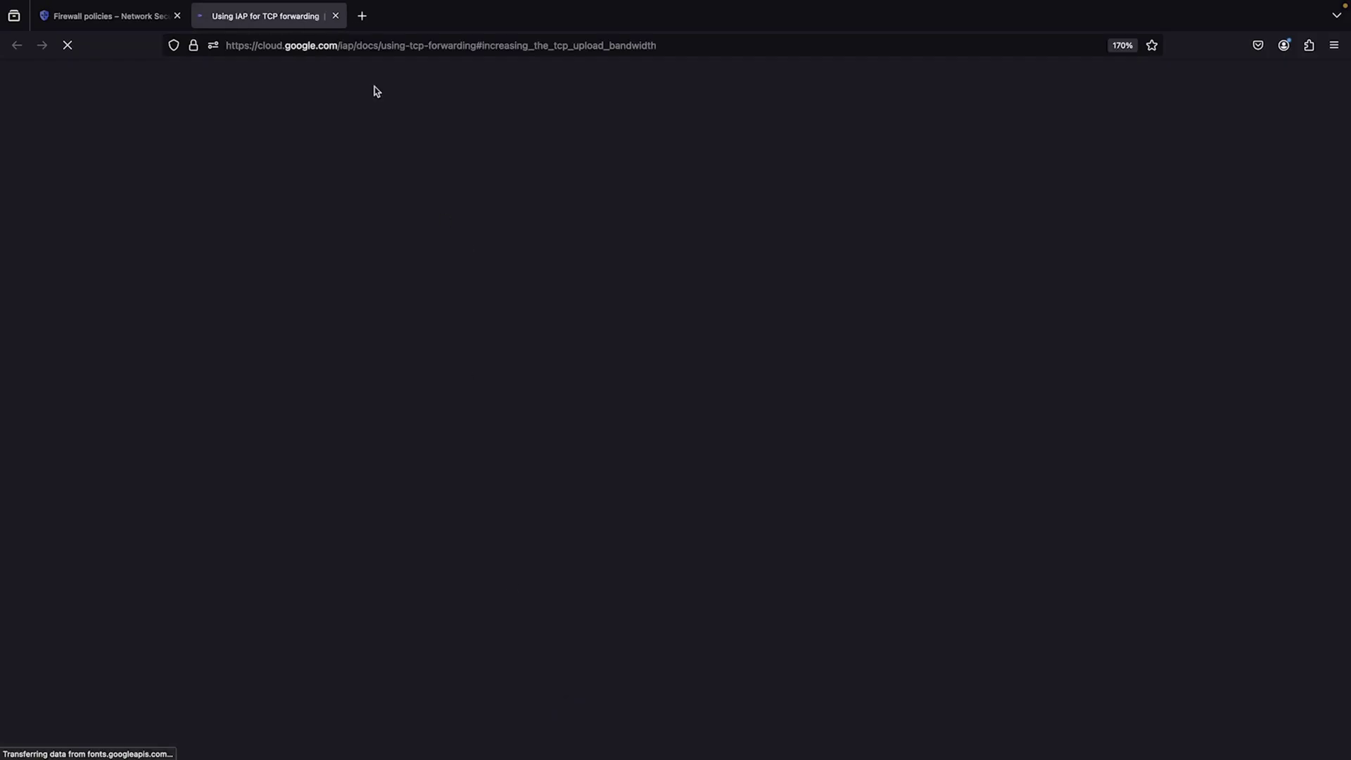
left_click(336, 15)
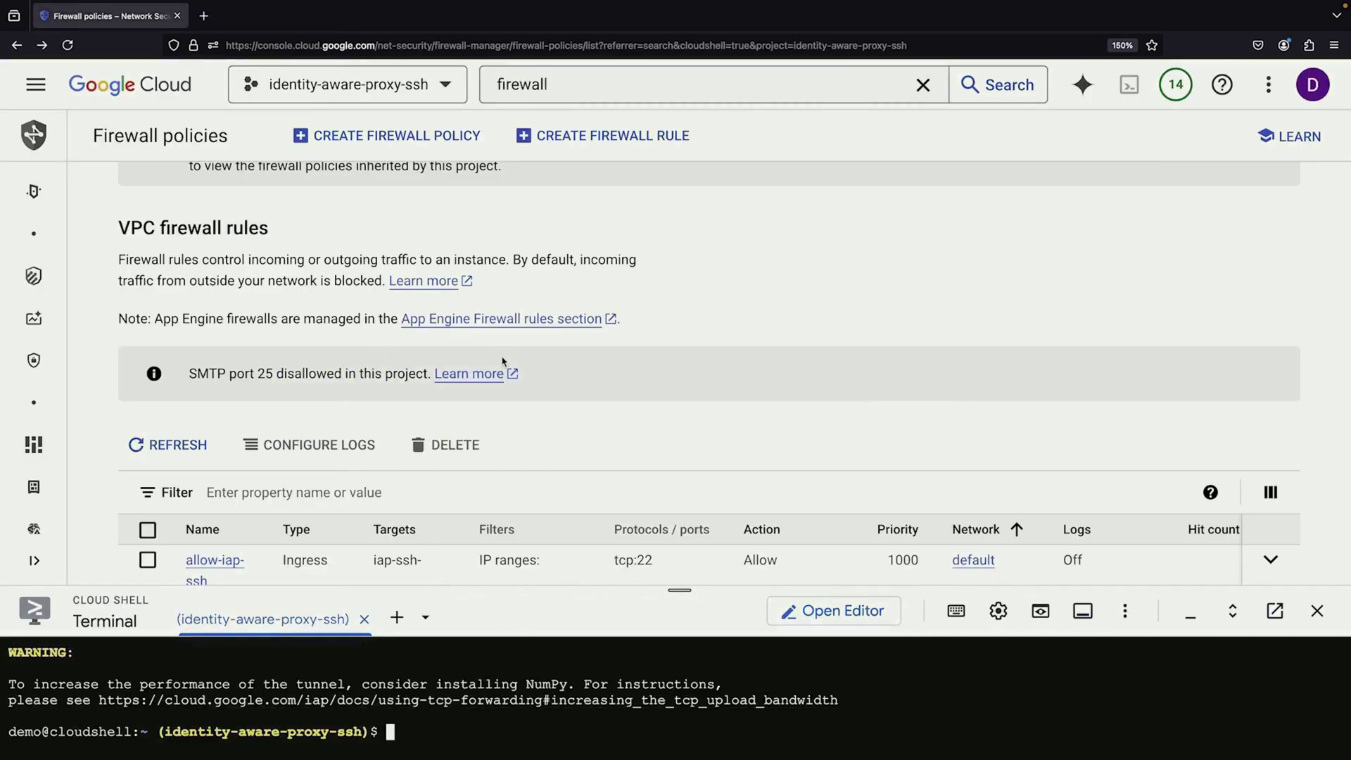
Select the allow-iap-ssh rule in the list of VPC firewall rules
scroll(470, 273, "up", 1)
scroll(471, 273, "down", 3)
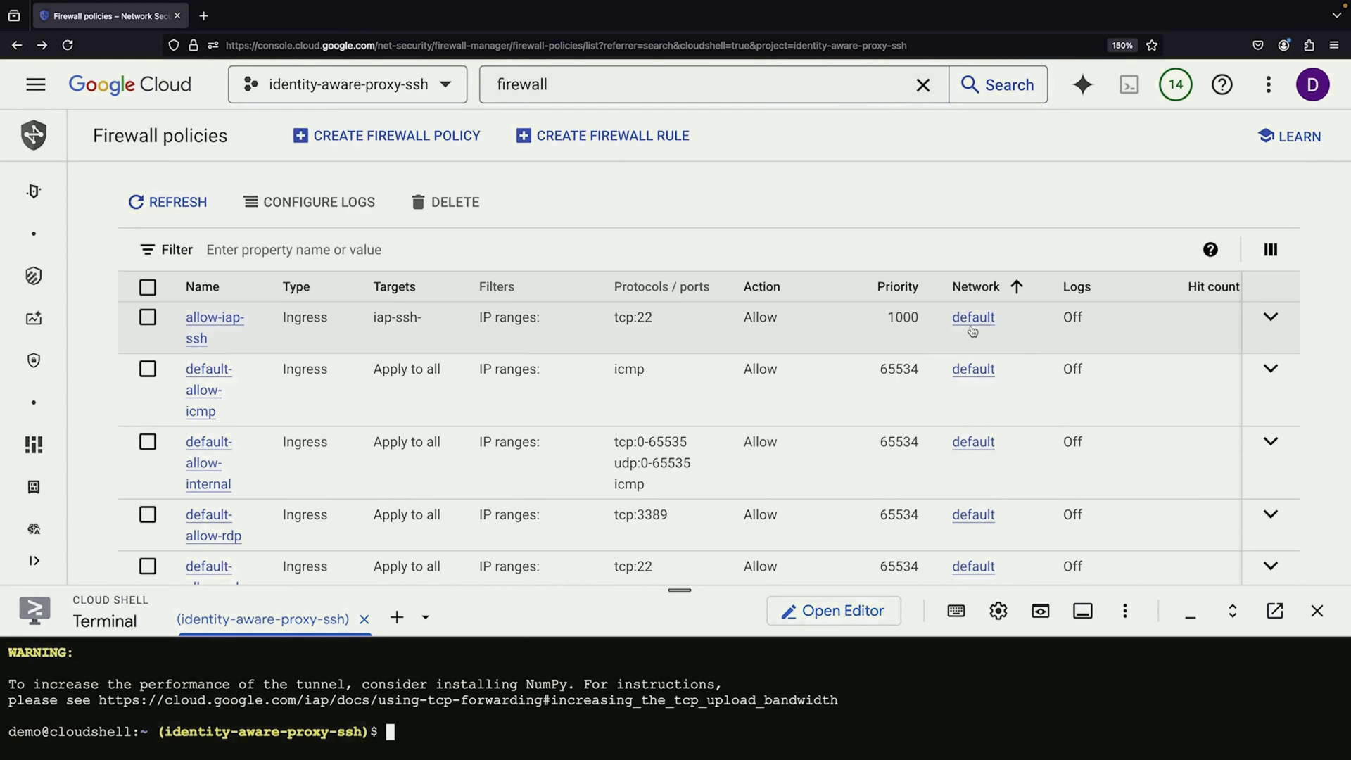
left_click(148, 318)
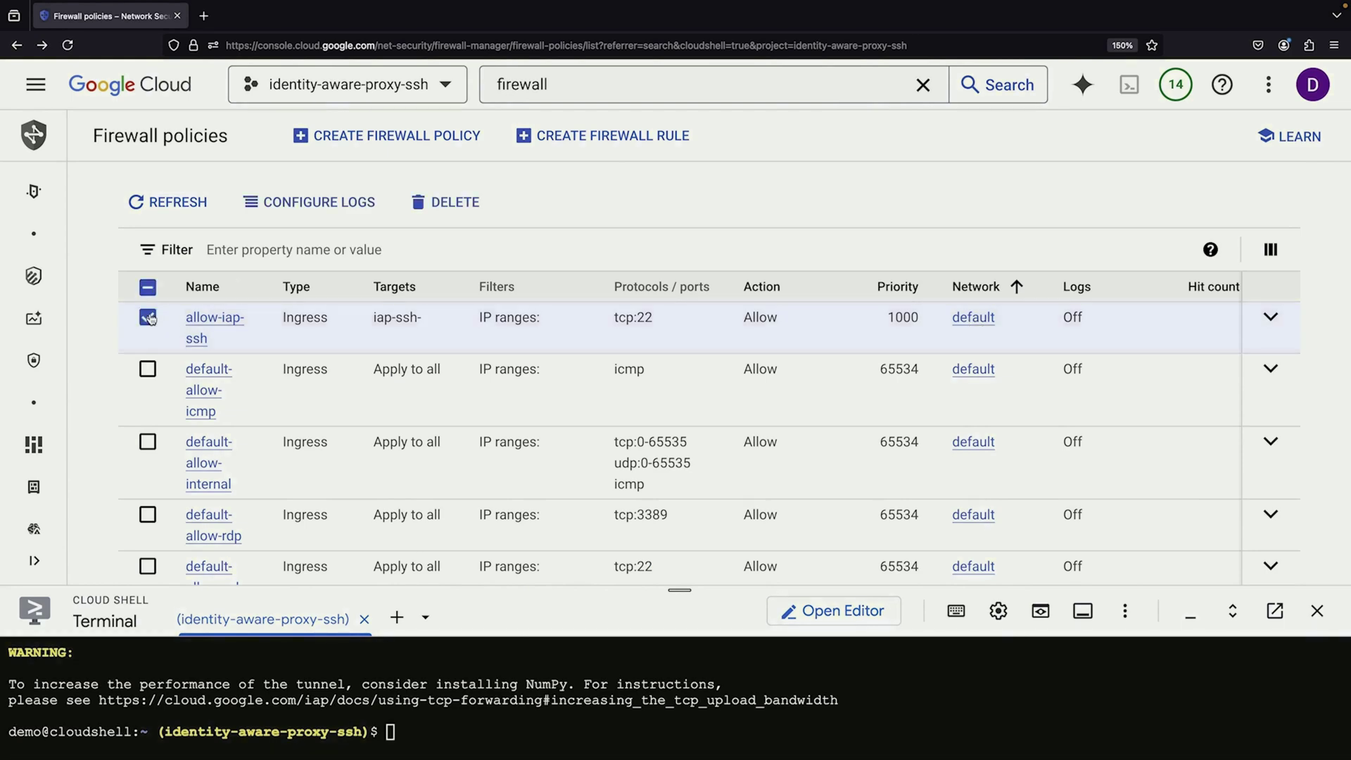
Delete the selected allow-iap-ssh firewall rule and confirm the deletion
left_click(442, 203)
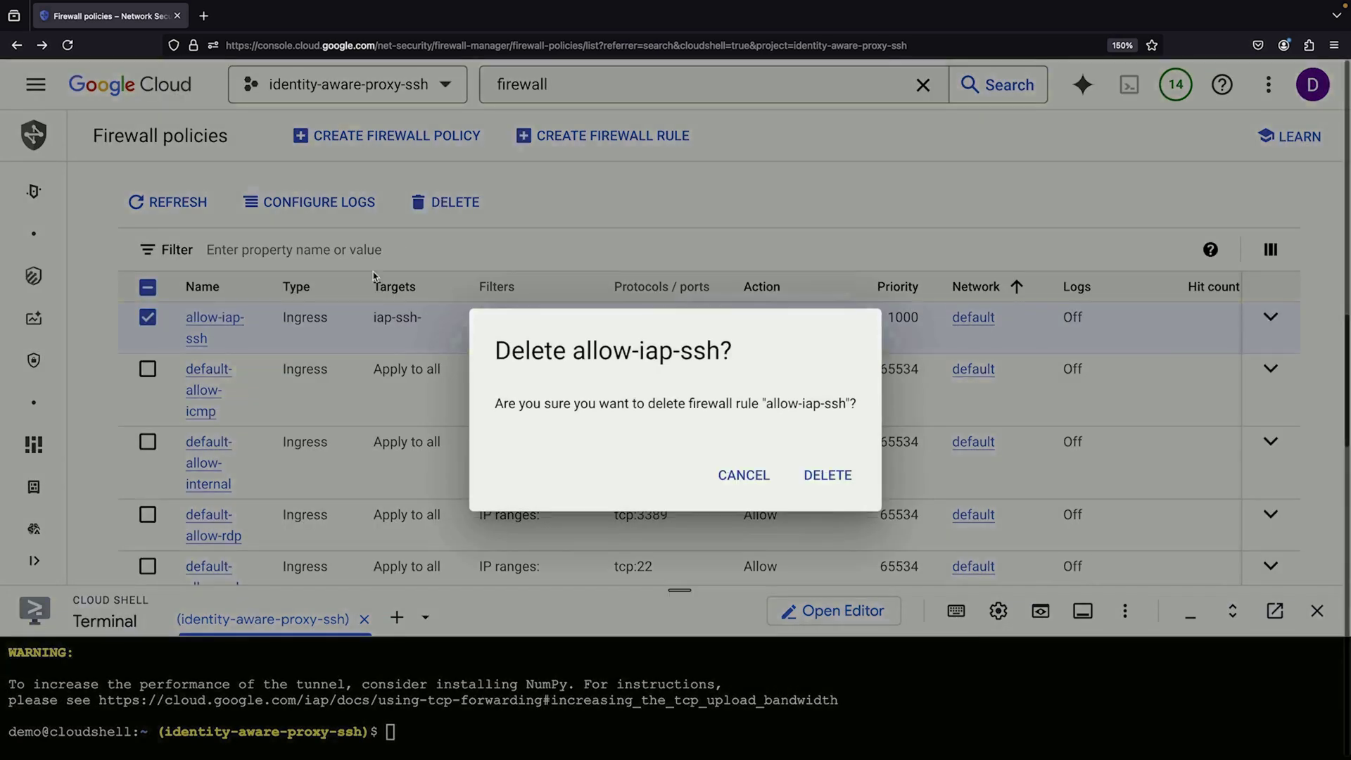
left_click(825, 474)
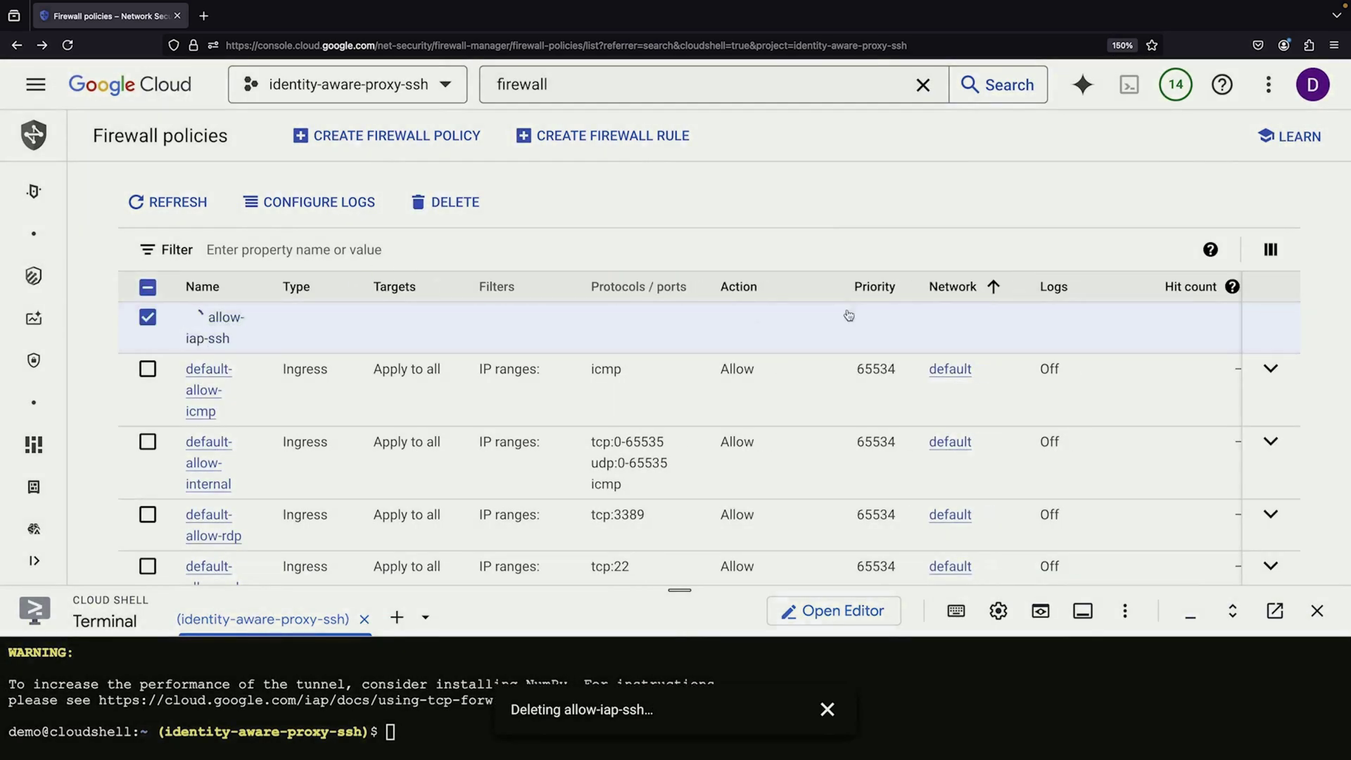
Start a new firewall rule named allow-iap-ssh on the demonstration network
left_click(605, 135)
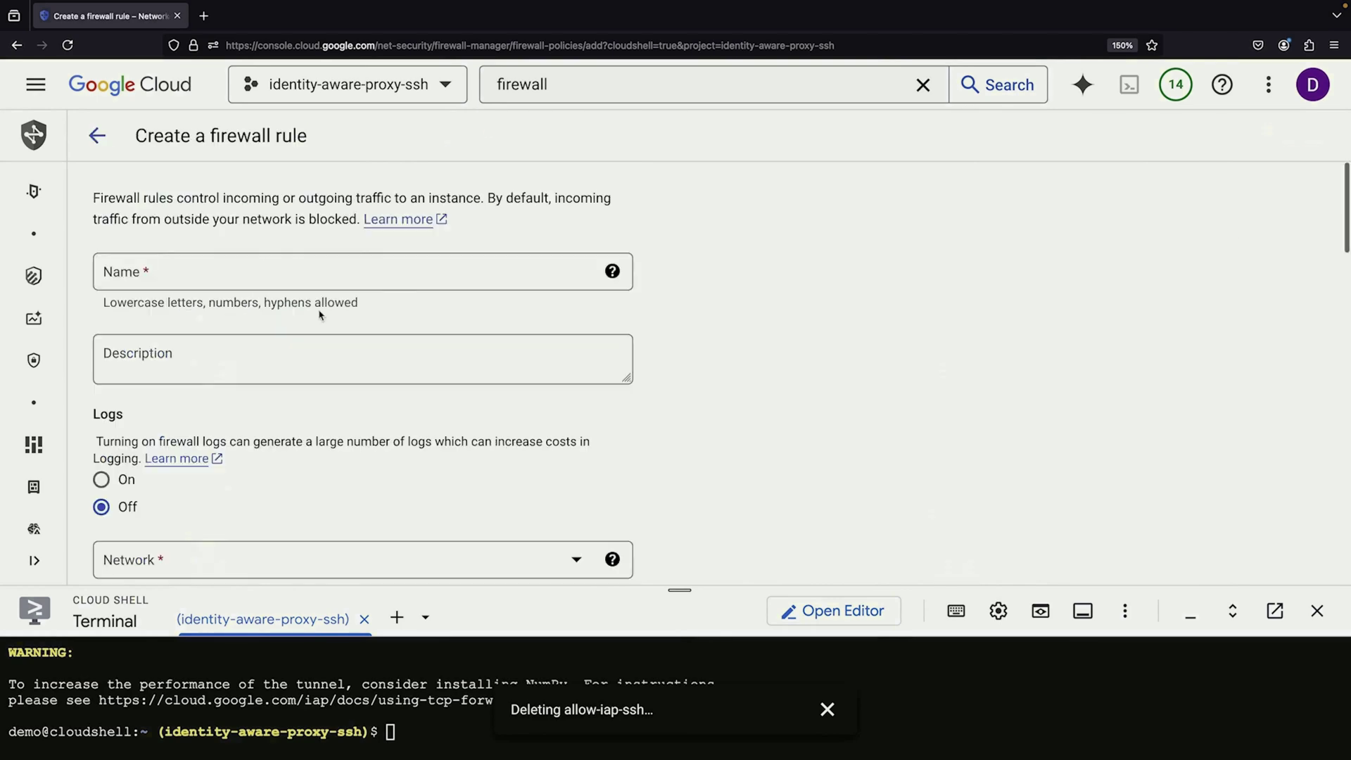
type("a;")
type("low-iap-ssh")
scroll(239, 394, "down", 3)
left_click(216, 383)
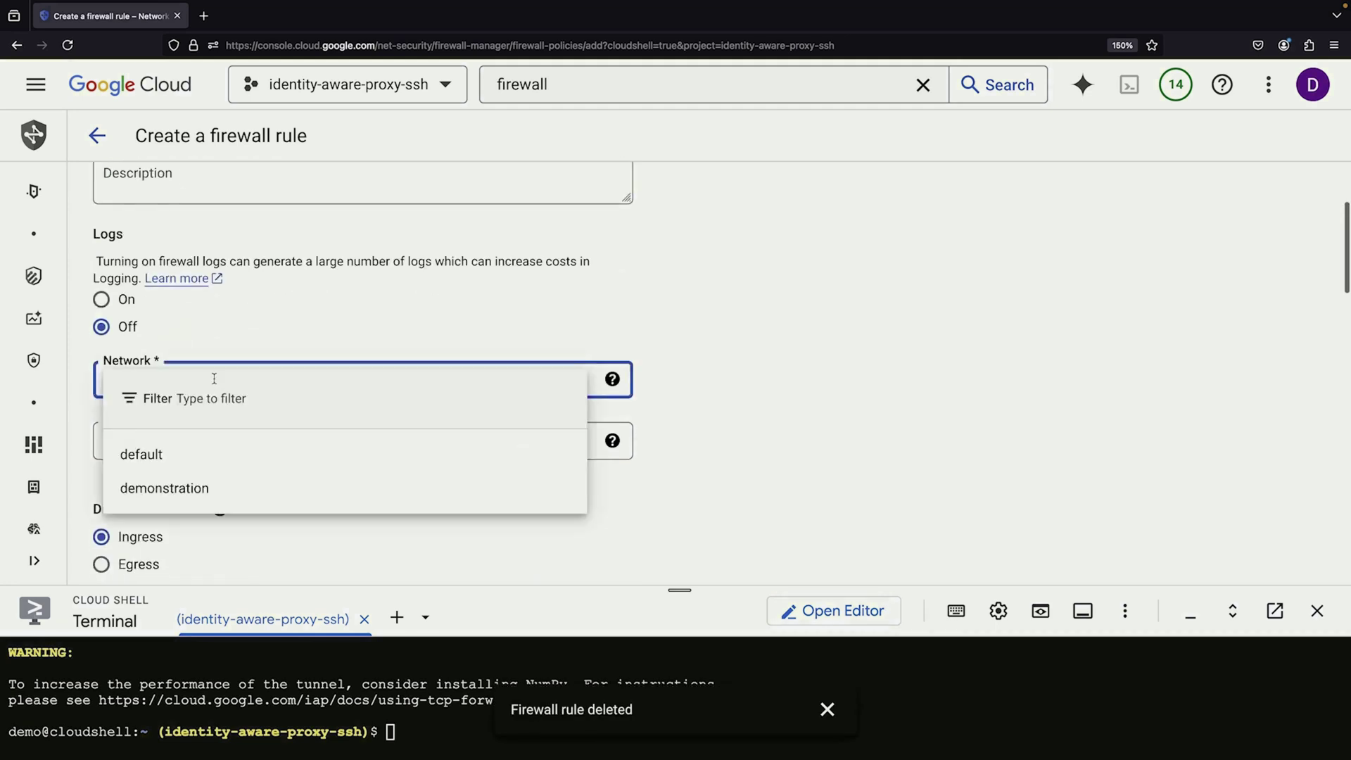
left_click(206, 479)
Add iap-ssh-server as the rule's target tag and re-enter the name allow-iap-ssh so it is validated again
scroll(425, 516, "down", 5)
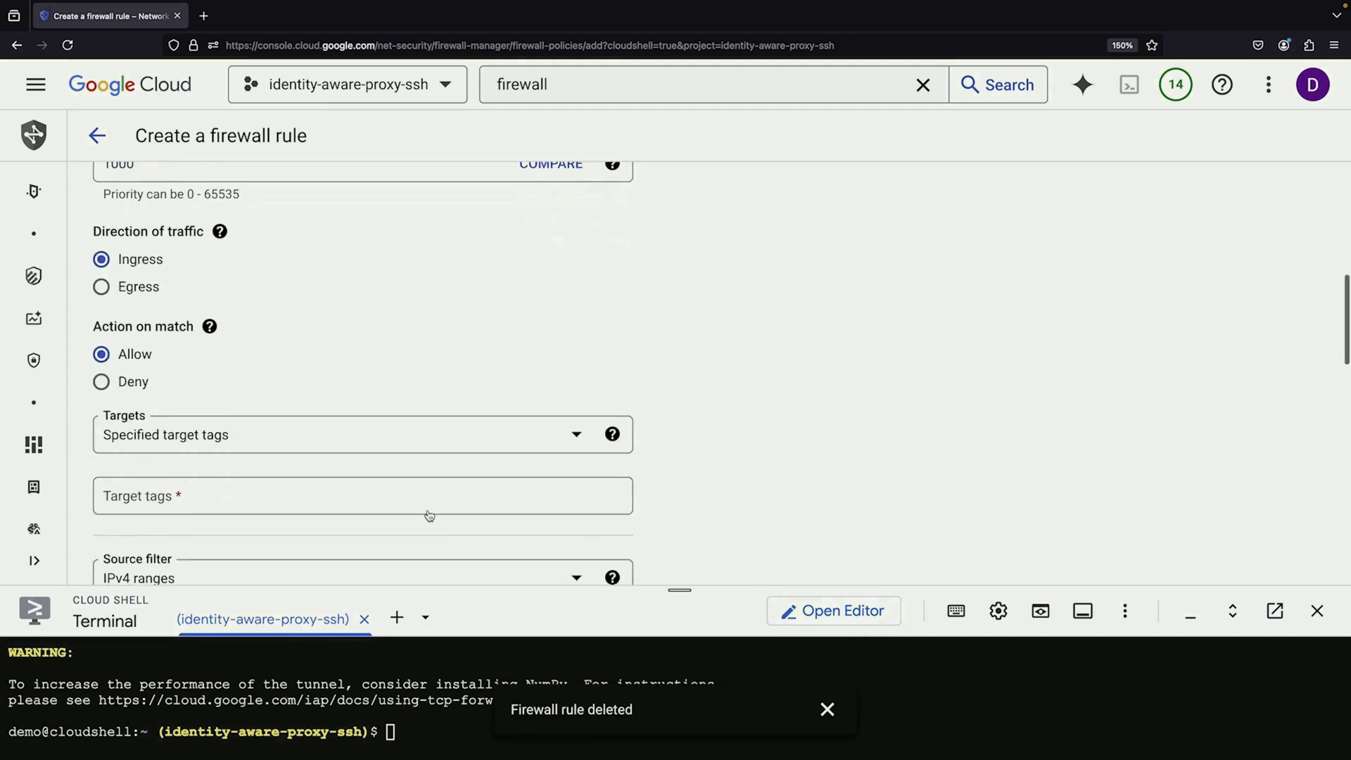
left_click(347, 433)
type("iap-ssh-server")
key("Return")
scroll(317, 328, "up", 8)
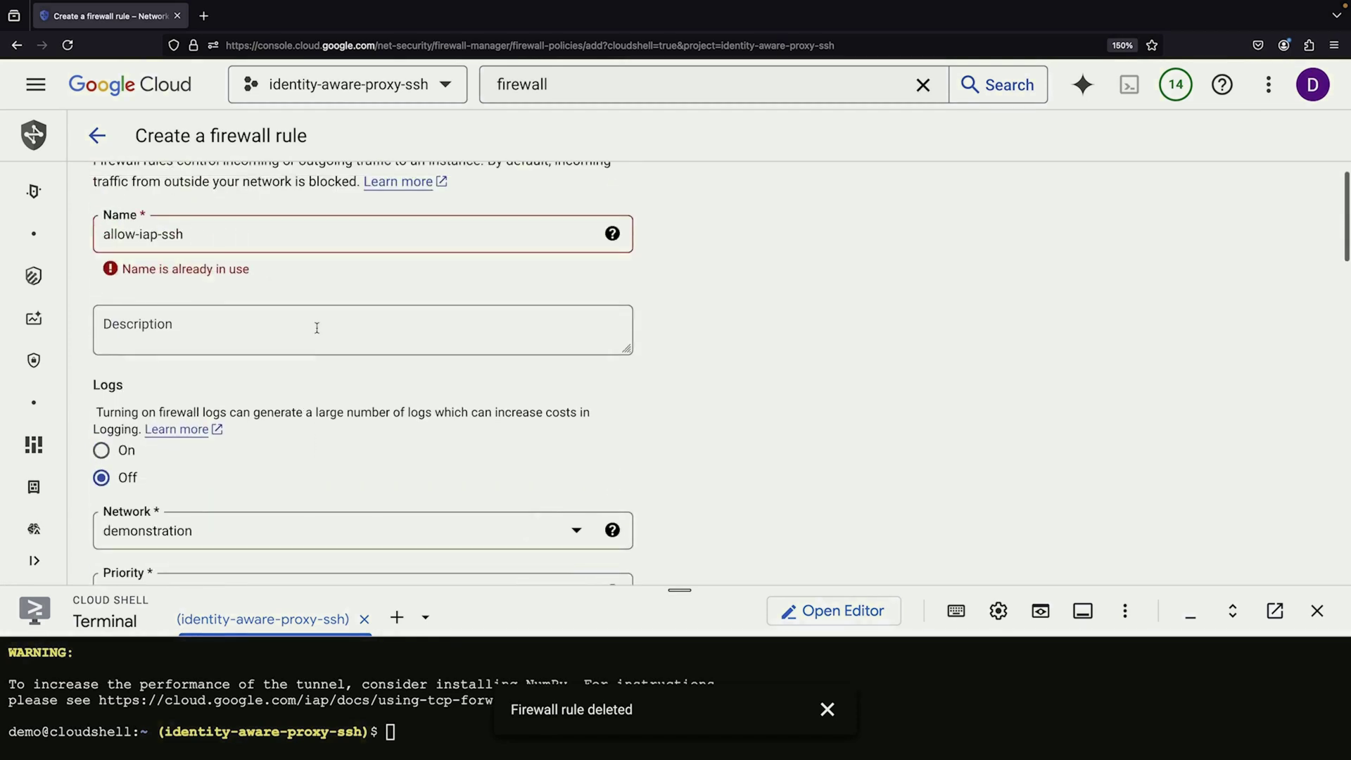
left_click(226, 243)
scroll(250, 371, "down", 2)
scroll(250, 371, "up", 1)
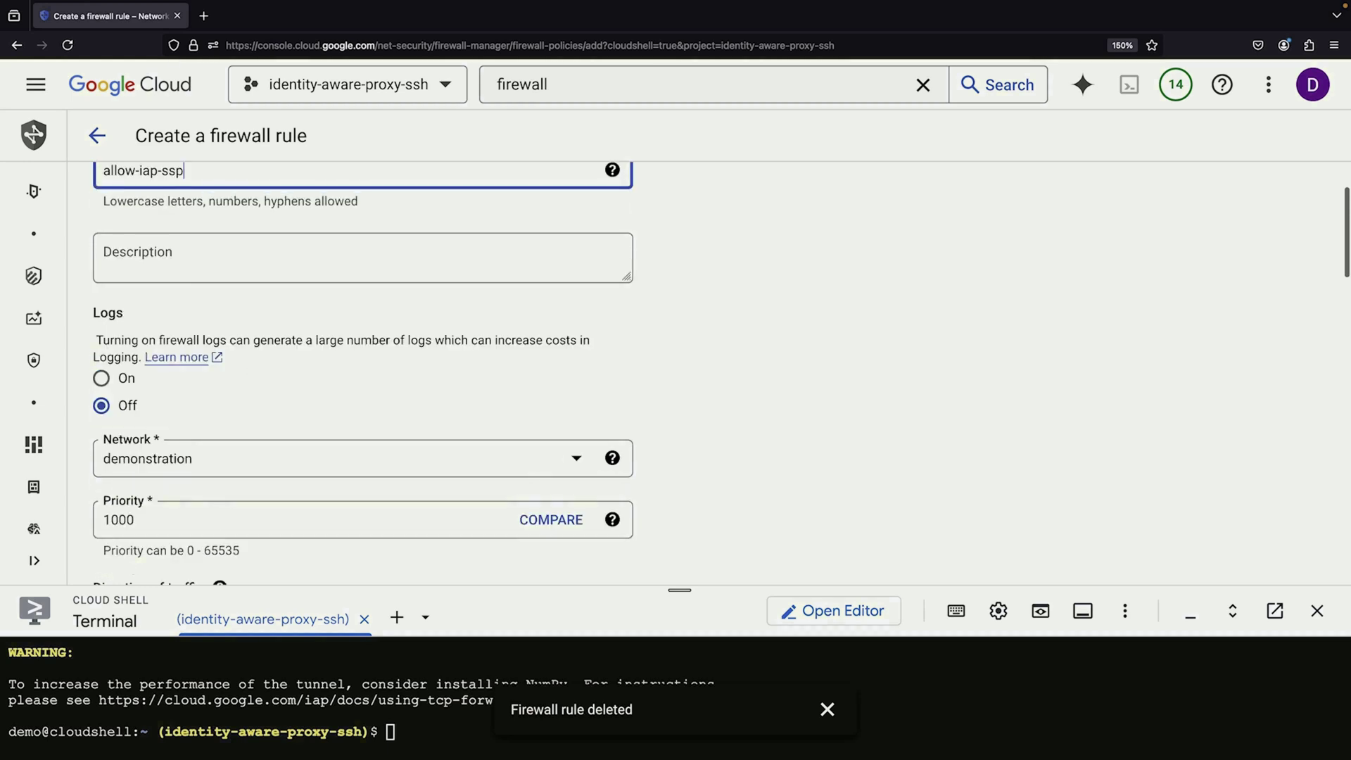
Set the rule's source IPv4 range to 35.235.240.0/20 and allow TCP port 22
scroll(303, 399, "down", 8)
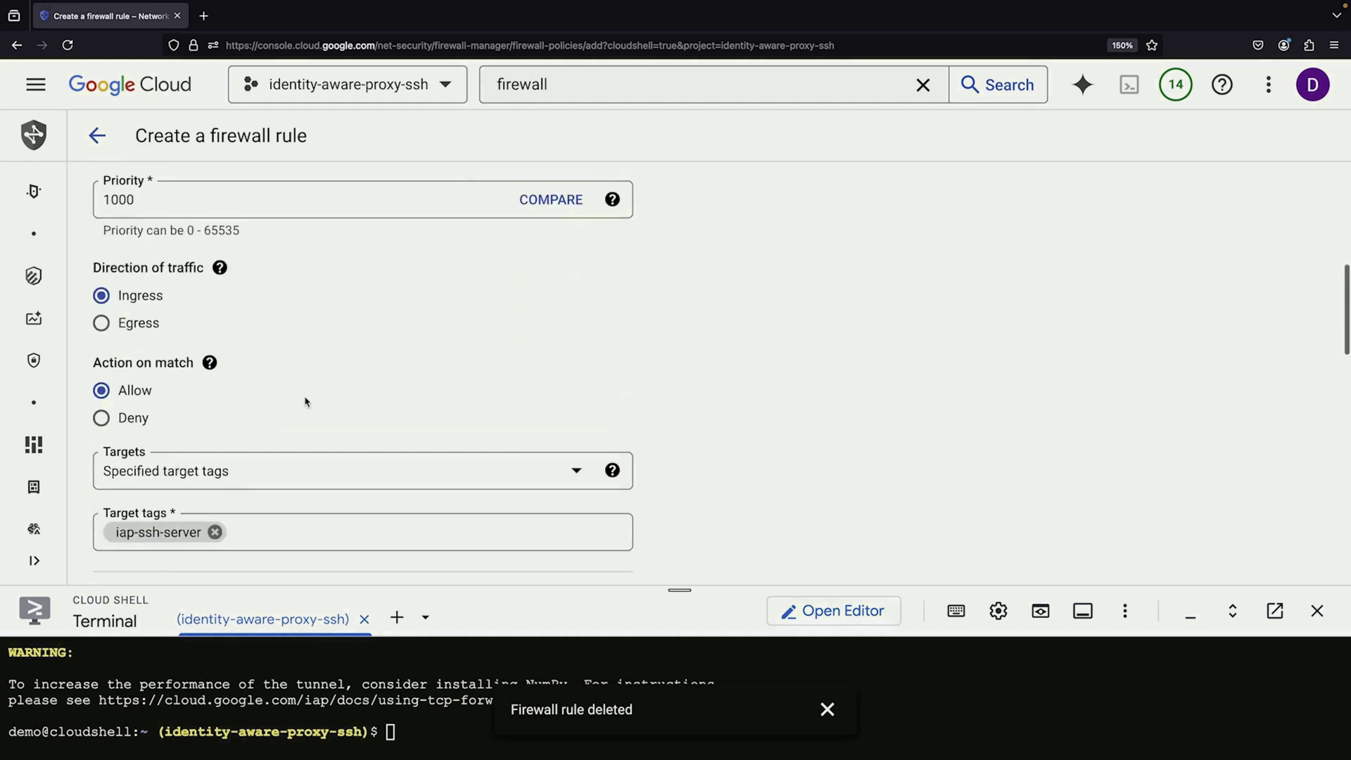
left_click(284, 395)
type("35.235.240.0/20")
key("Return")
scroll(732, 401, "down", 5)
left_click(155, 313)
type("22")
Review the entered rule settings and create the allow-iap-ssh firewall rule
scroll(183, 352, "down", 4)
scroll(220, 413, "up", 7)
scroll(219, 413, "up", 10)
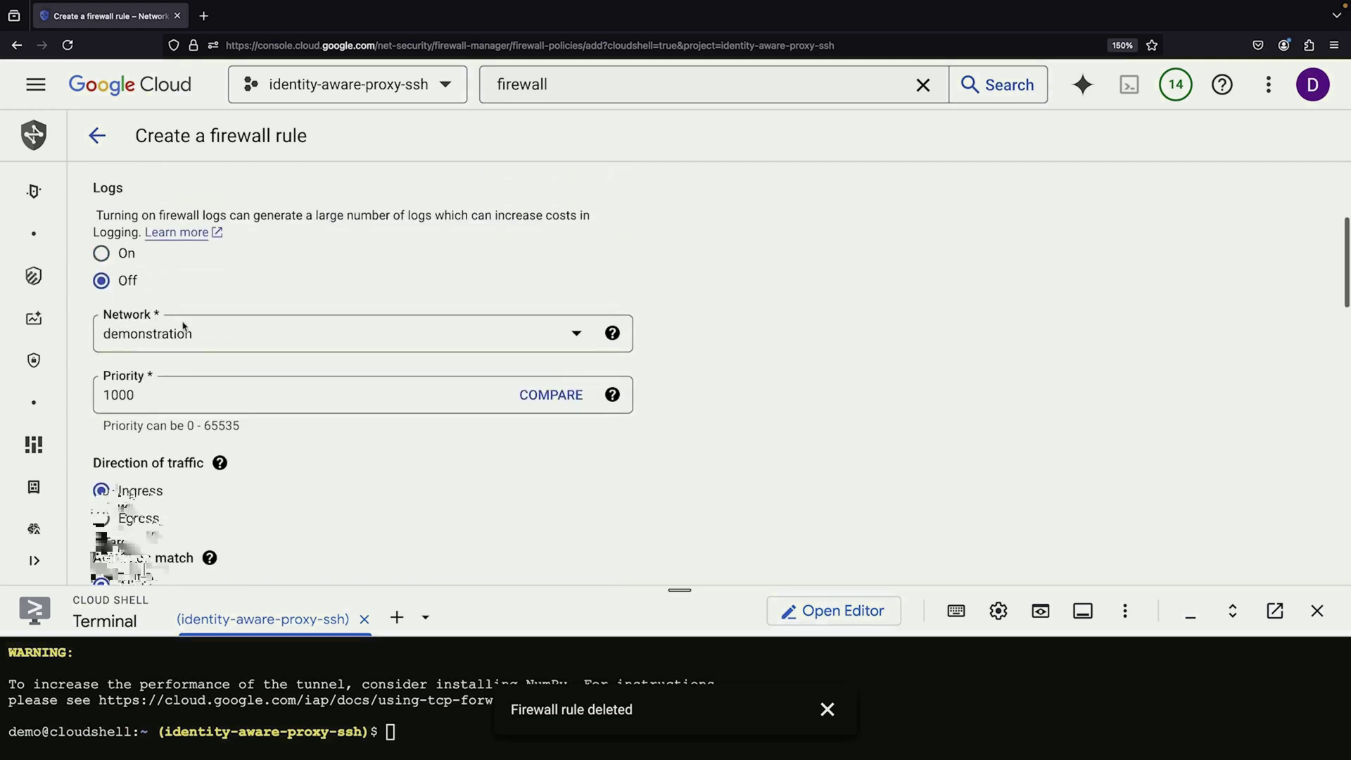
scroll(183, 331, "up", 3)
scroll(178, 362, "down", 12)
key("Return")
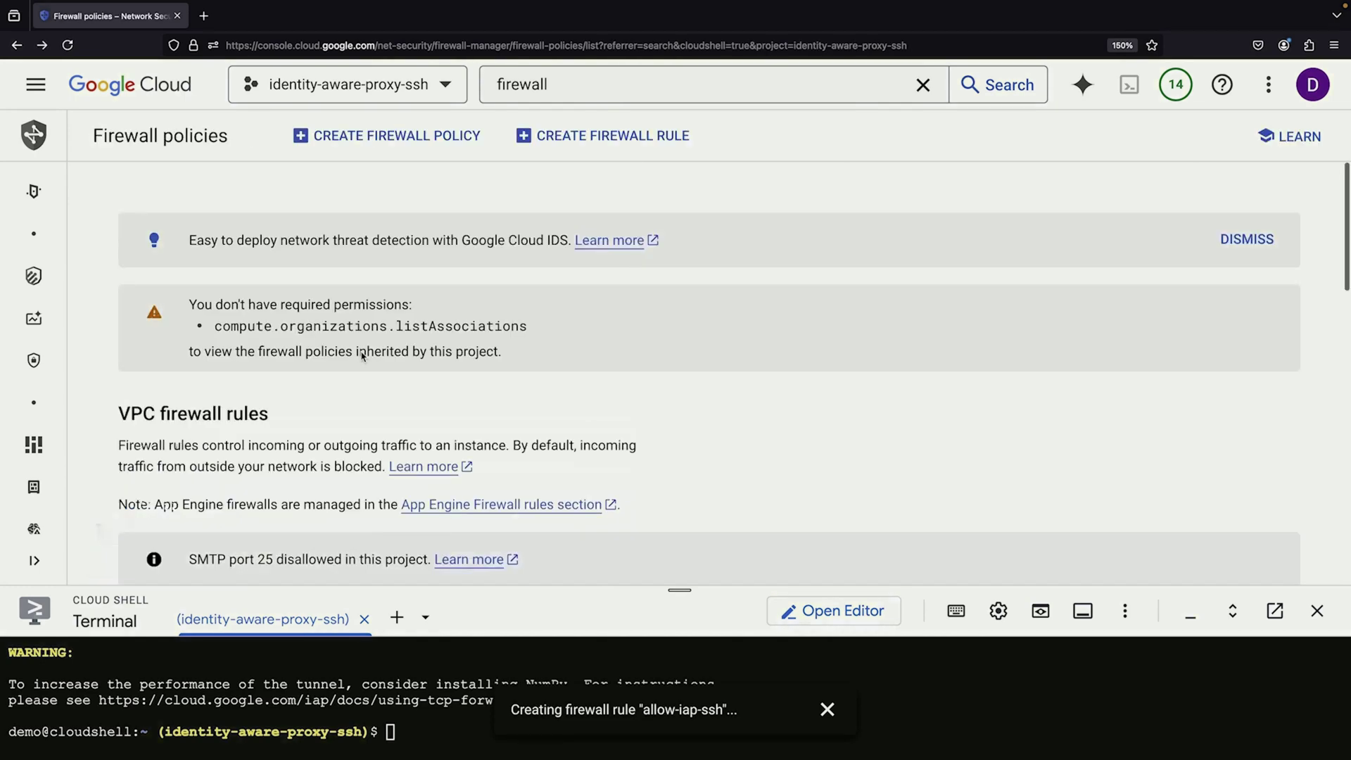
scroll(366, 496, "down", 4)
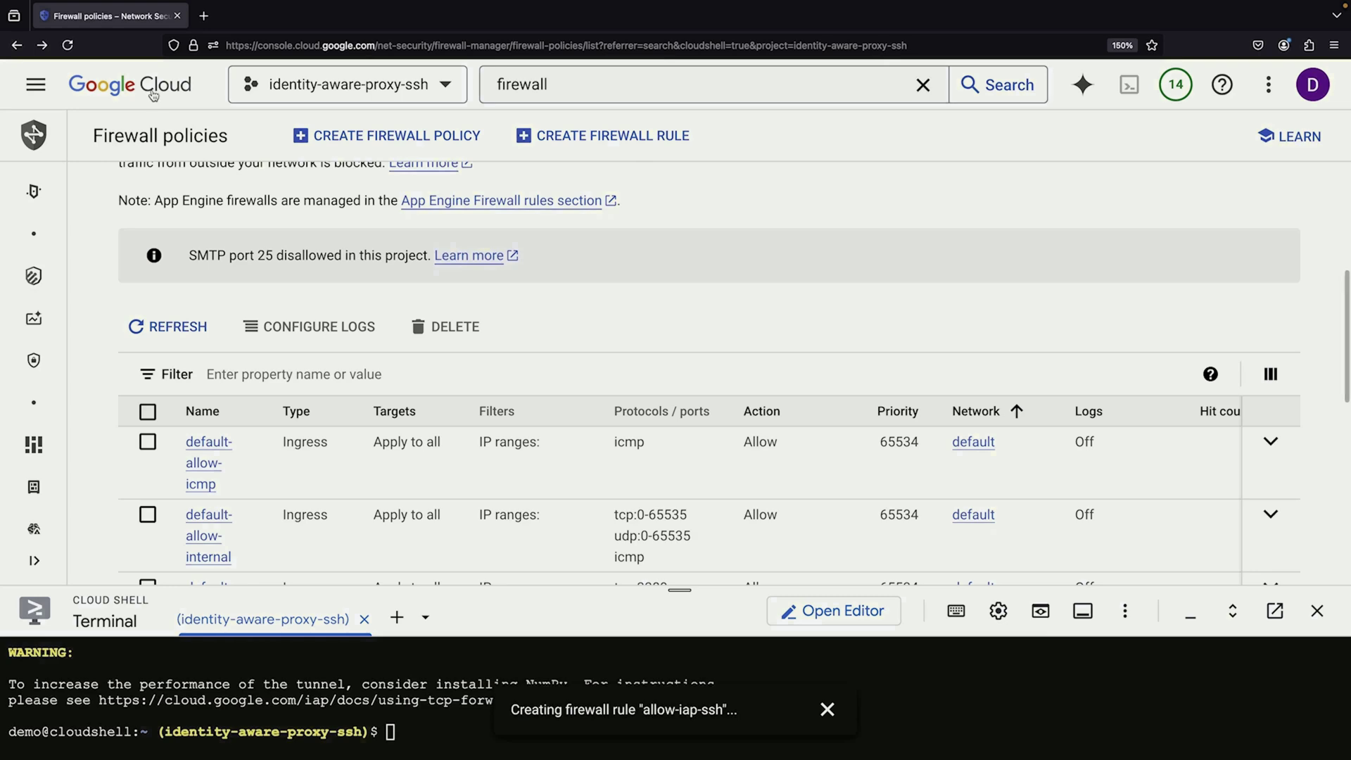
left_click(556, 85)
type("vms")
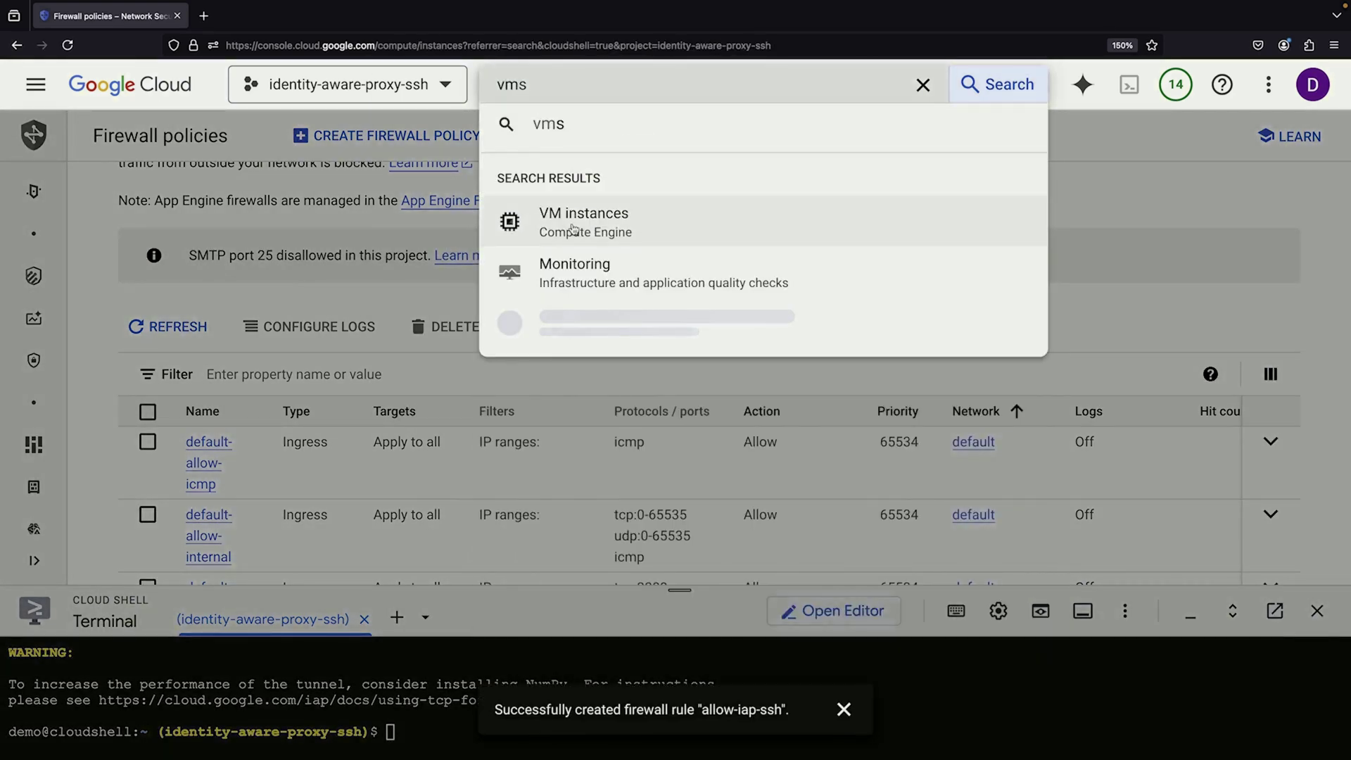
left_click(573, 227)
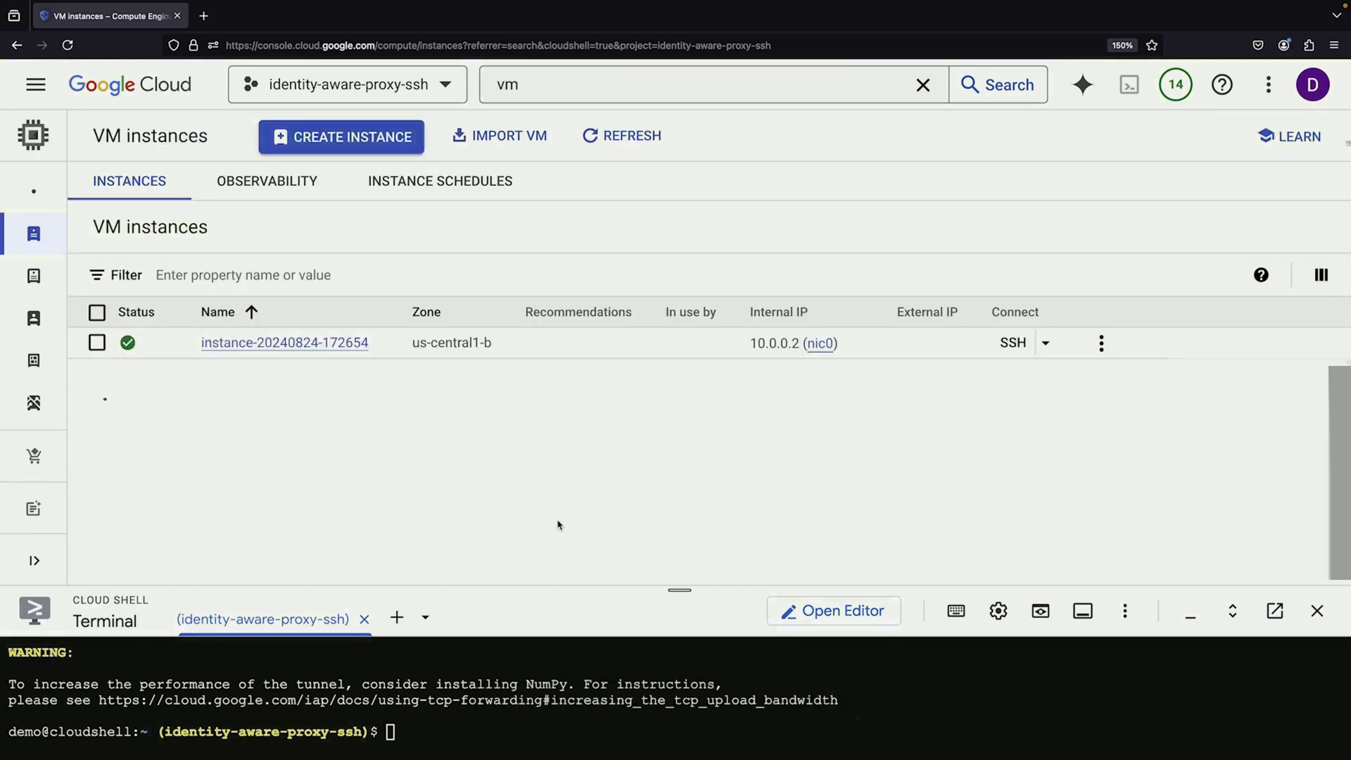
left_click(320, 344)
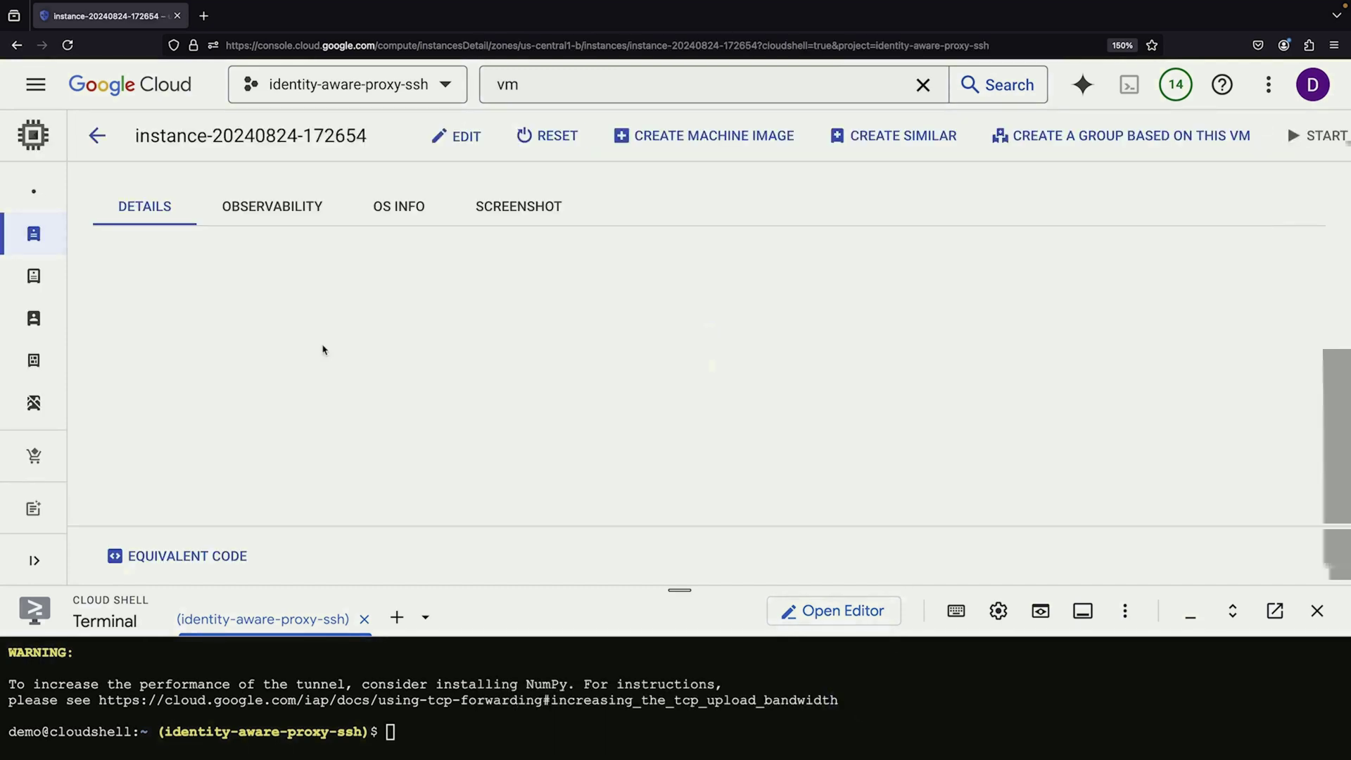
left_click(354, 140)
Add the network tag iap-ssh-server to the instance, save it and return to the list of VM instances
scroll(273, 348, "down", 6)
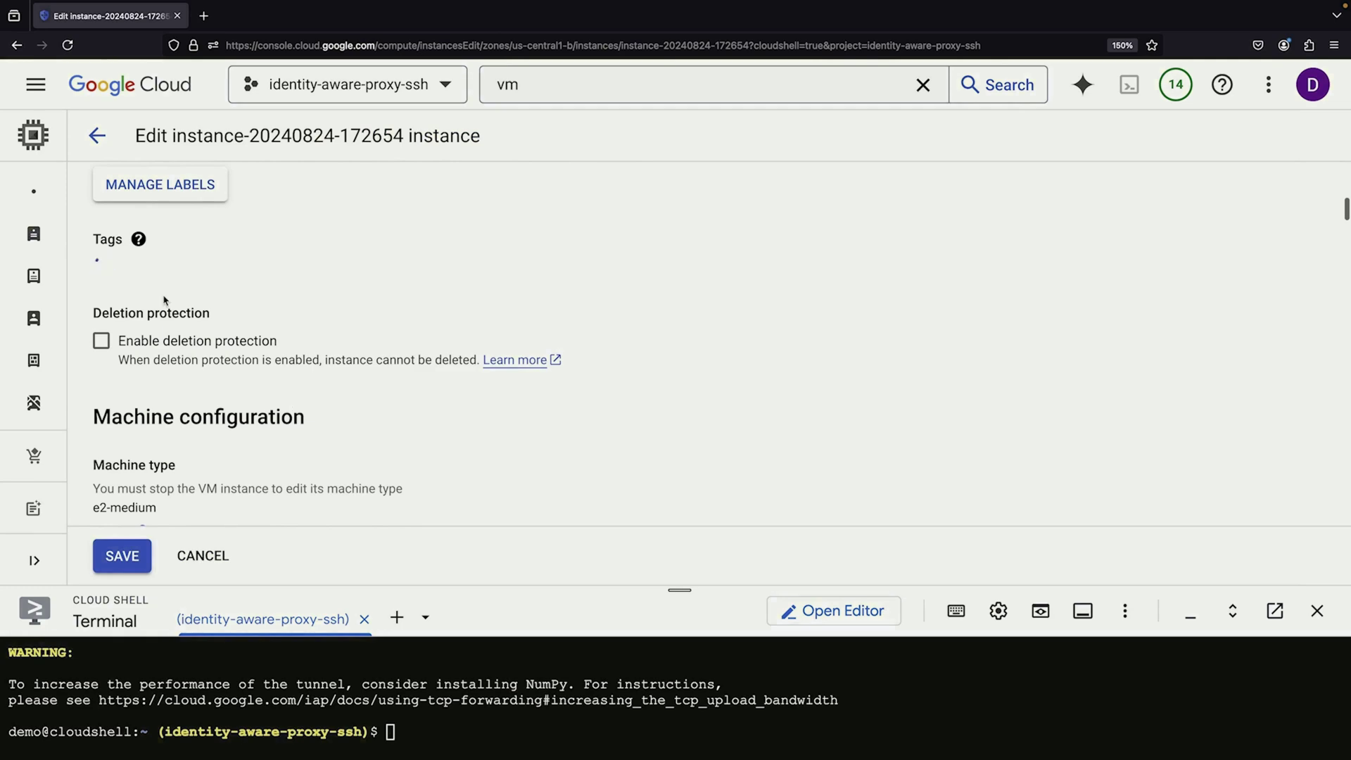
mouse_move(133, 258)
scroll(136, 334, "down", 15)
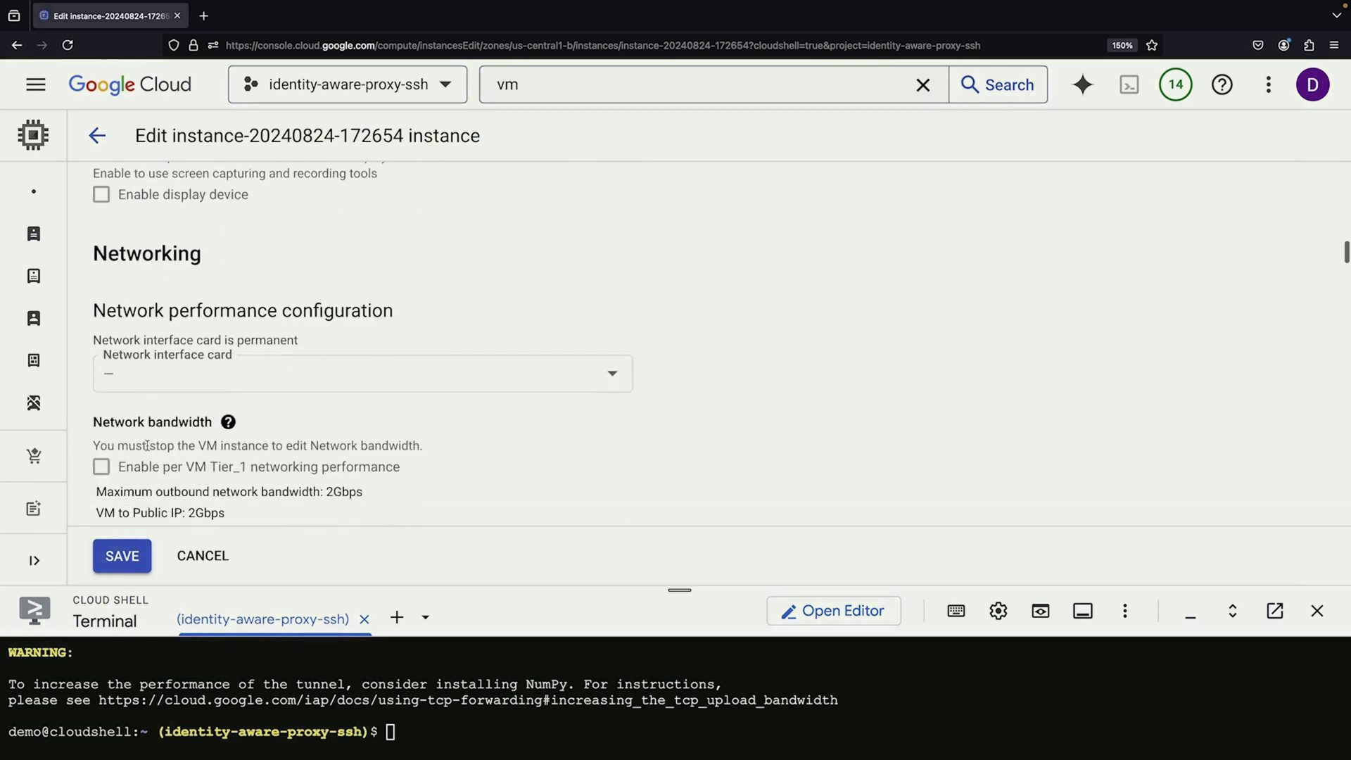
scroll(148, 450, "down", 1)
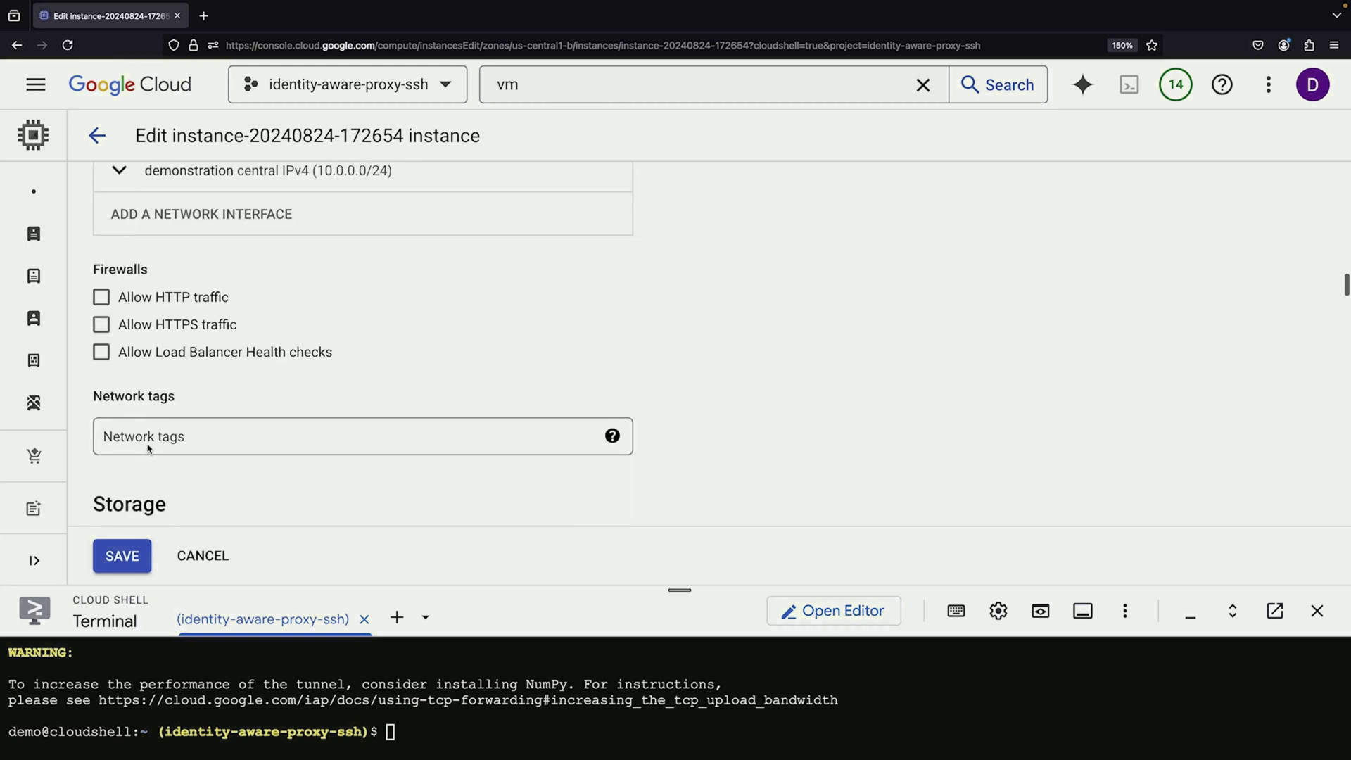
left_click(146, 440)
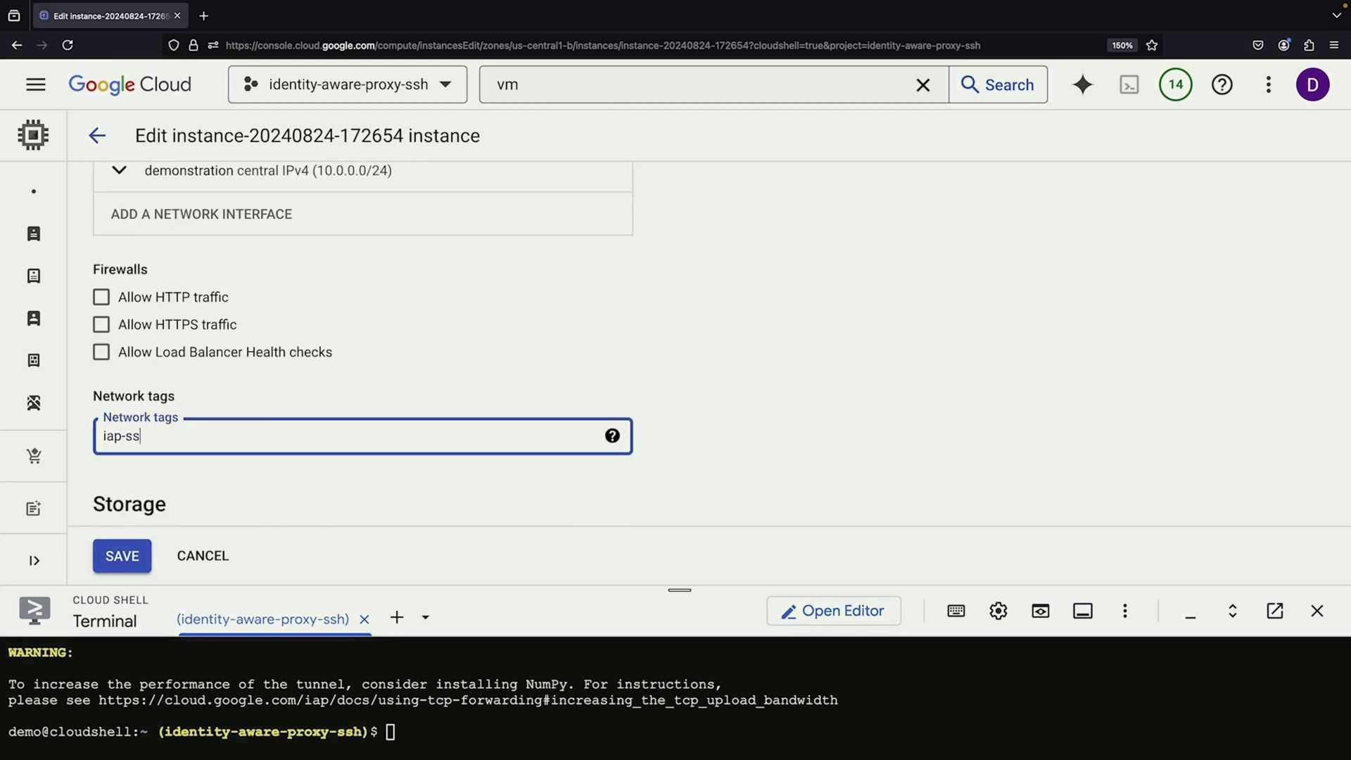
type("iap-ssh-server")
key("Return")
left_click(129, 560)
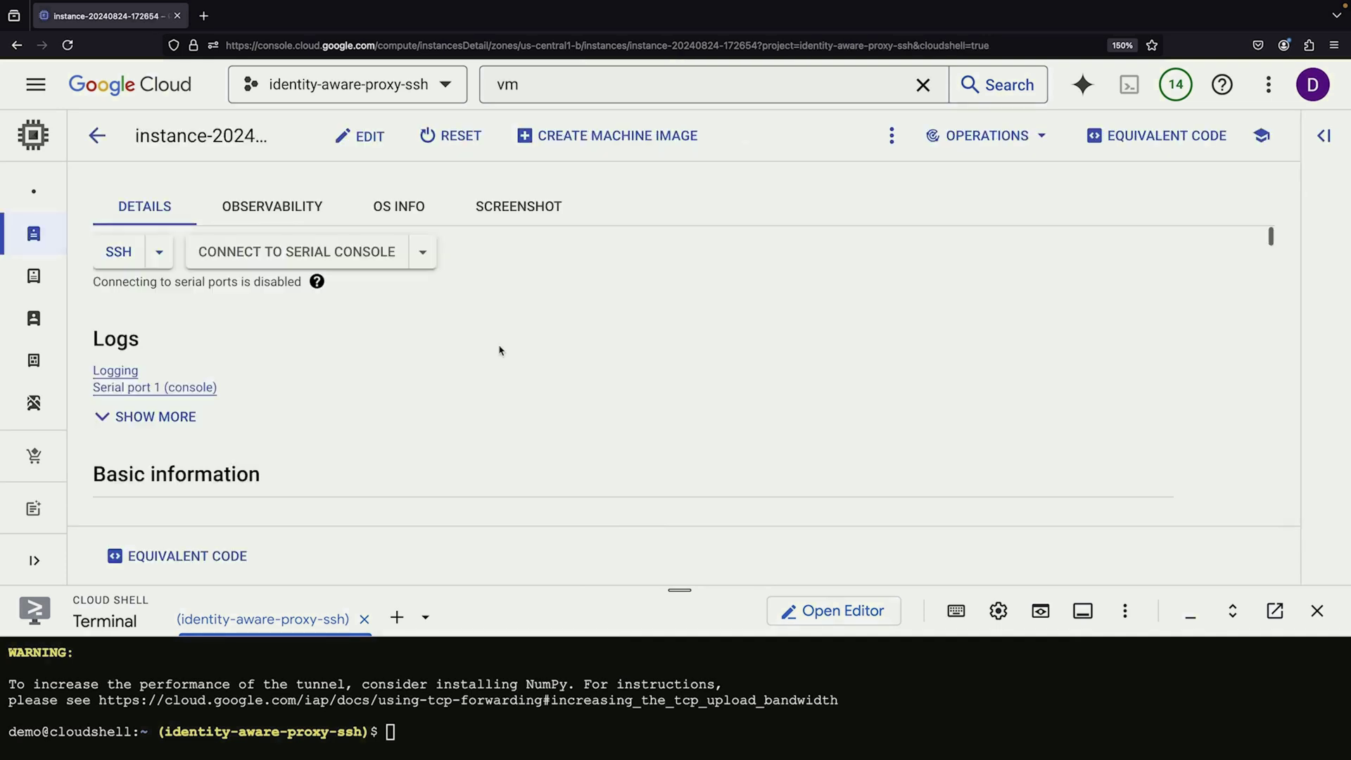
left_click(99, 137)
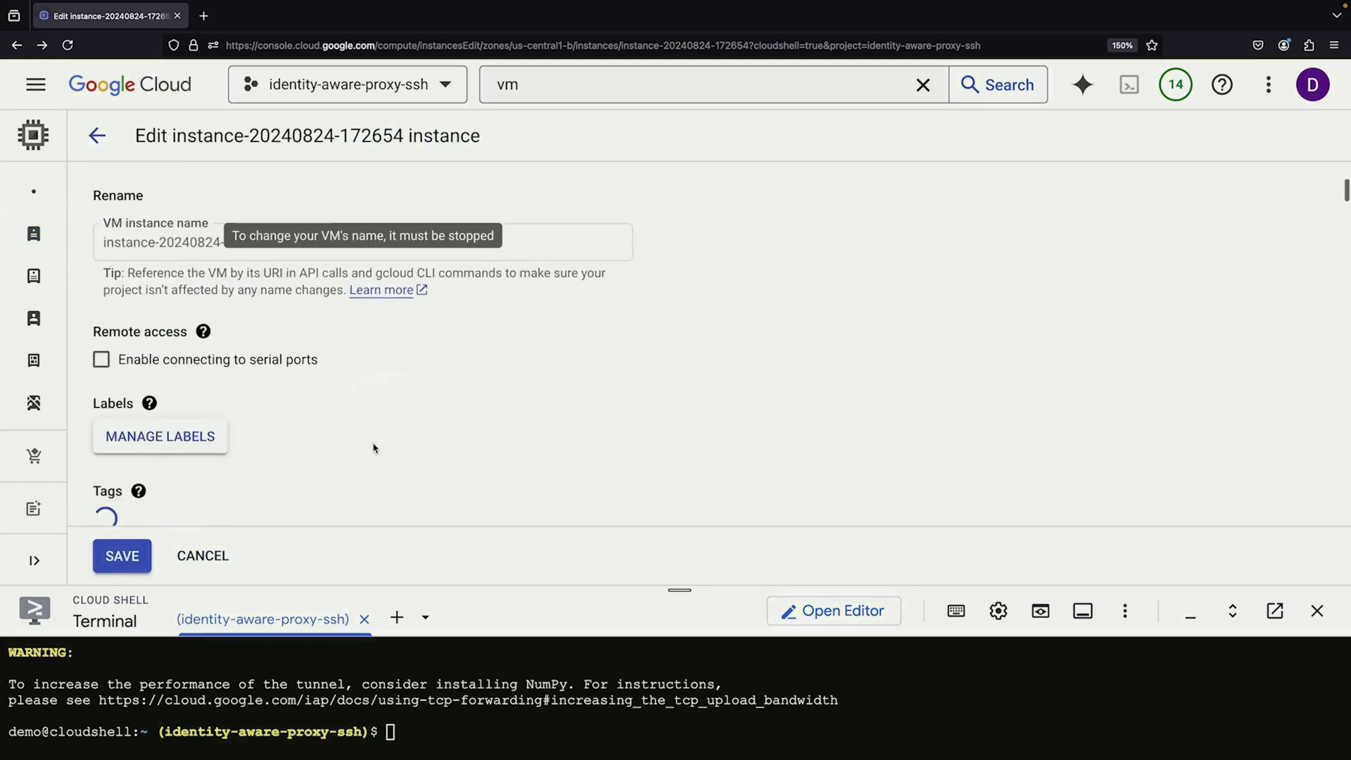
left_click(70, 233)
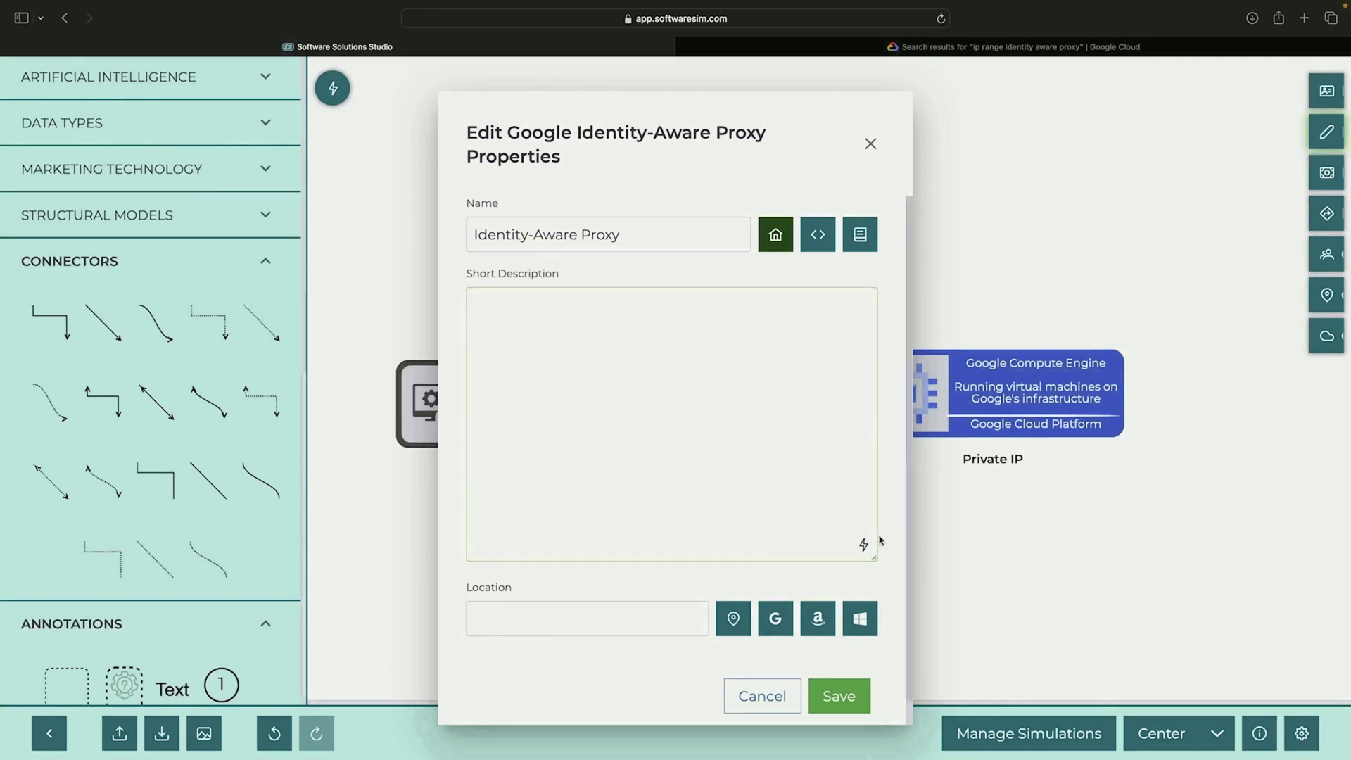
In the Software Solutions Studio diagram, save the Identity-Aware Proxy properties and set the label beneath that node to 35.235.240.0/20
left_click(835, 692)
double_click(758, 469)
type("35.235.240.0/20")
left_click(913, 515)
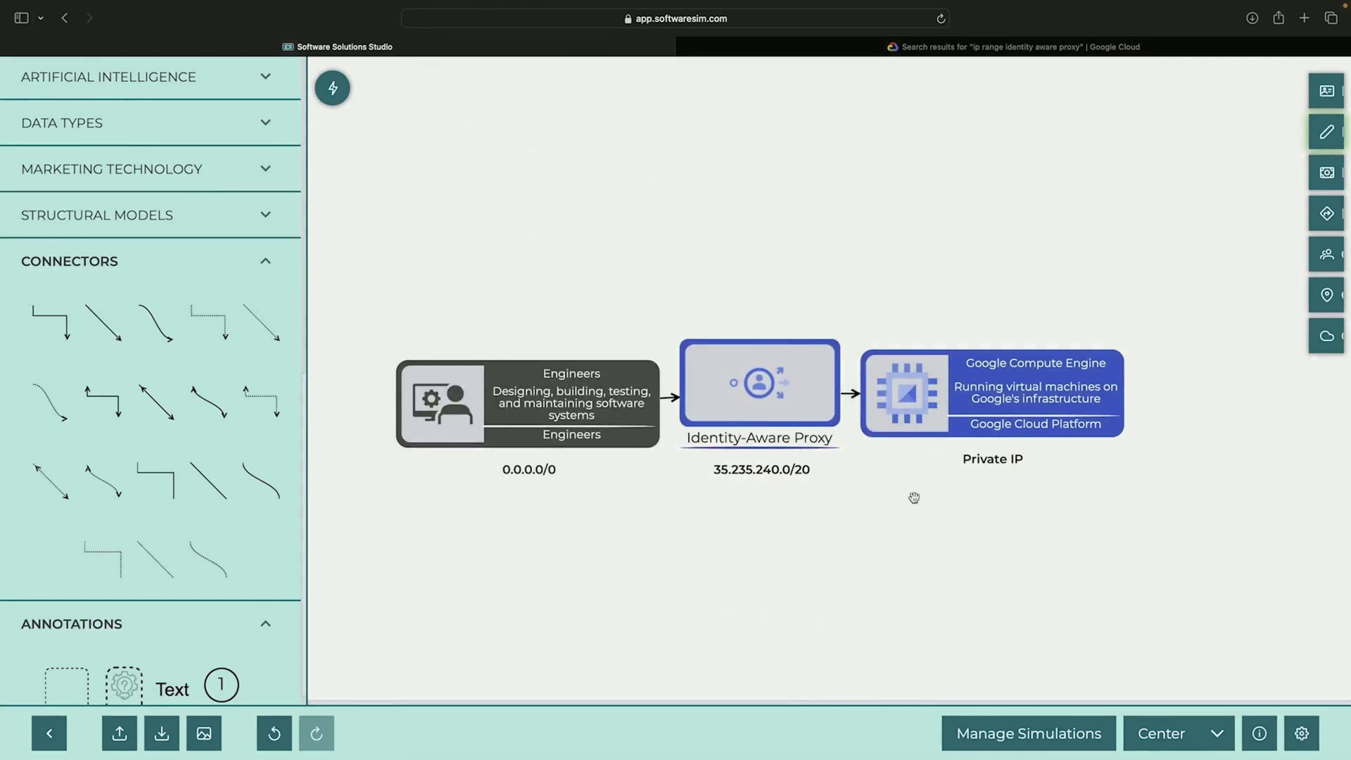
Change the Private IP label beneath the Google Compute Engine node to 10.0.0.2
double_click(977, 461)
type("10.0.0.2")
key("Escape")
left_click(853, 396)
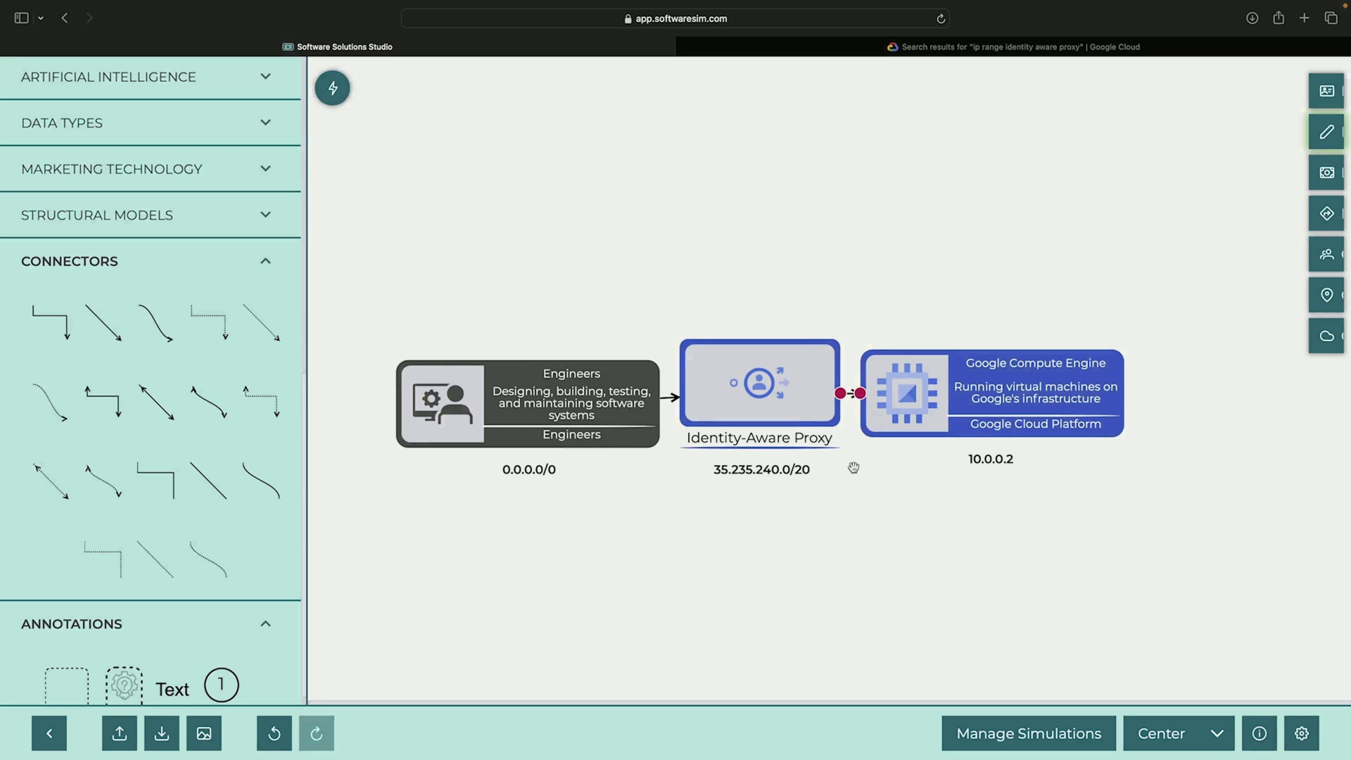
left_click(938, 377)
left_click(915, 478)
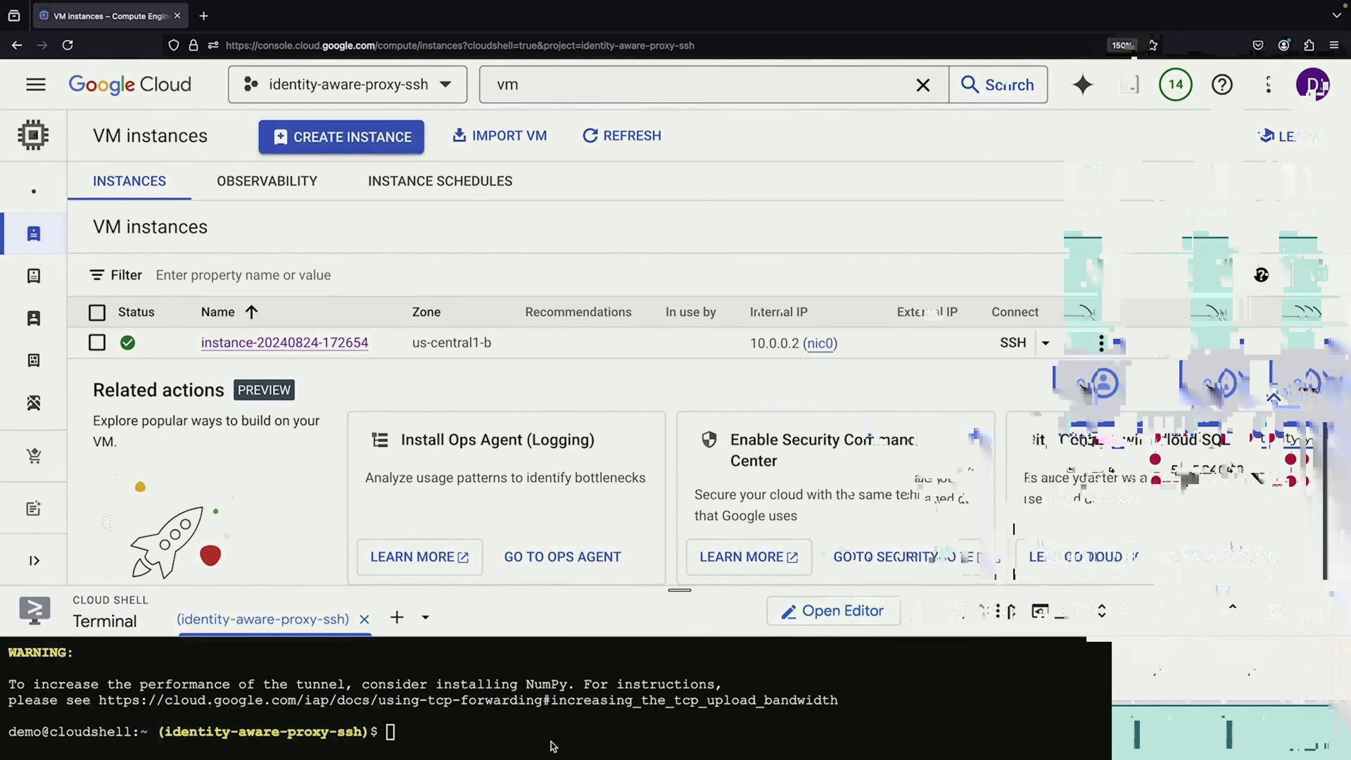
key("ctrl+v")
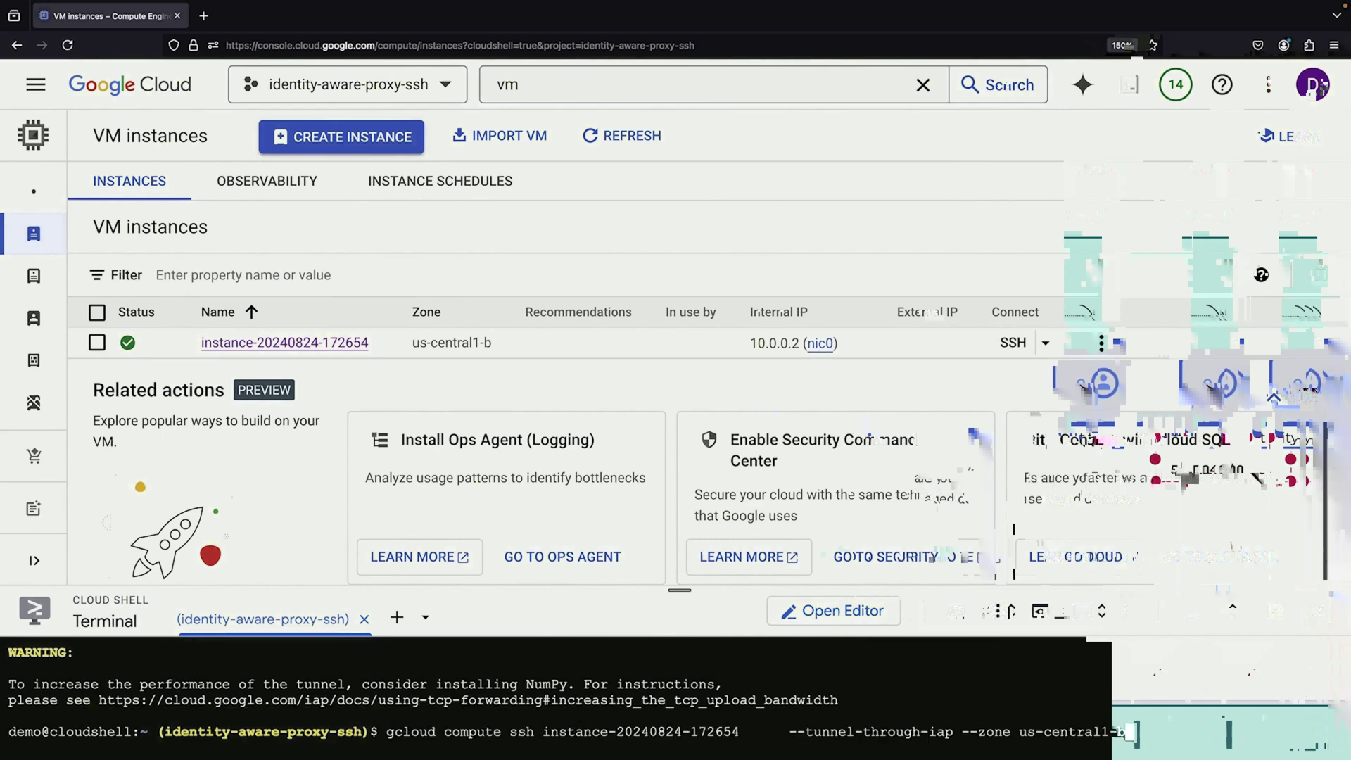
key("Return")
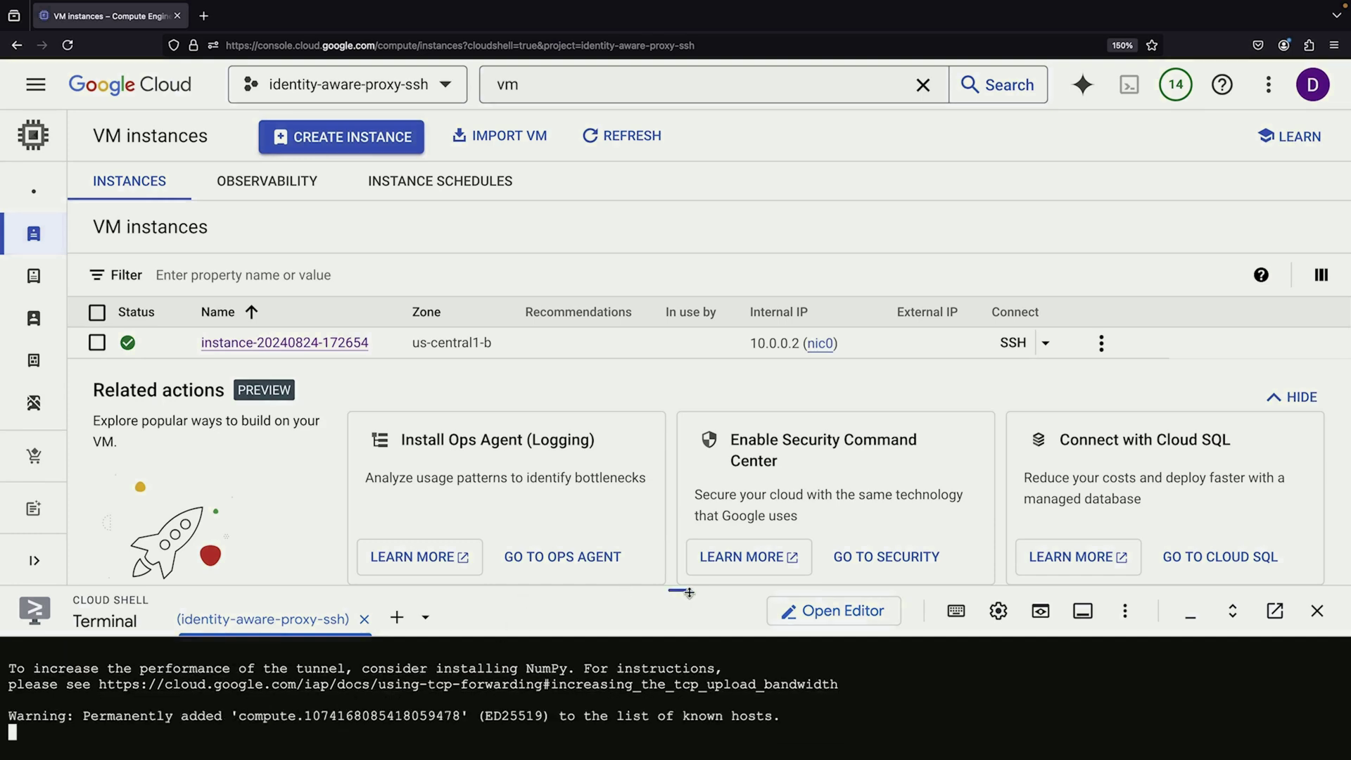
left_click_drag(678, 589, 674, 502)
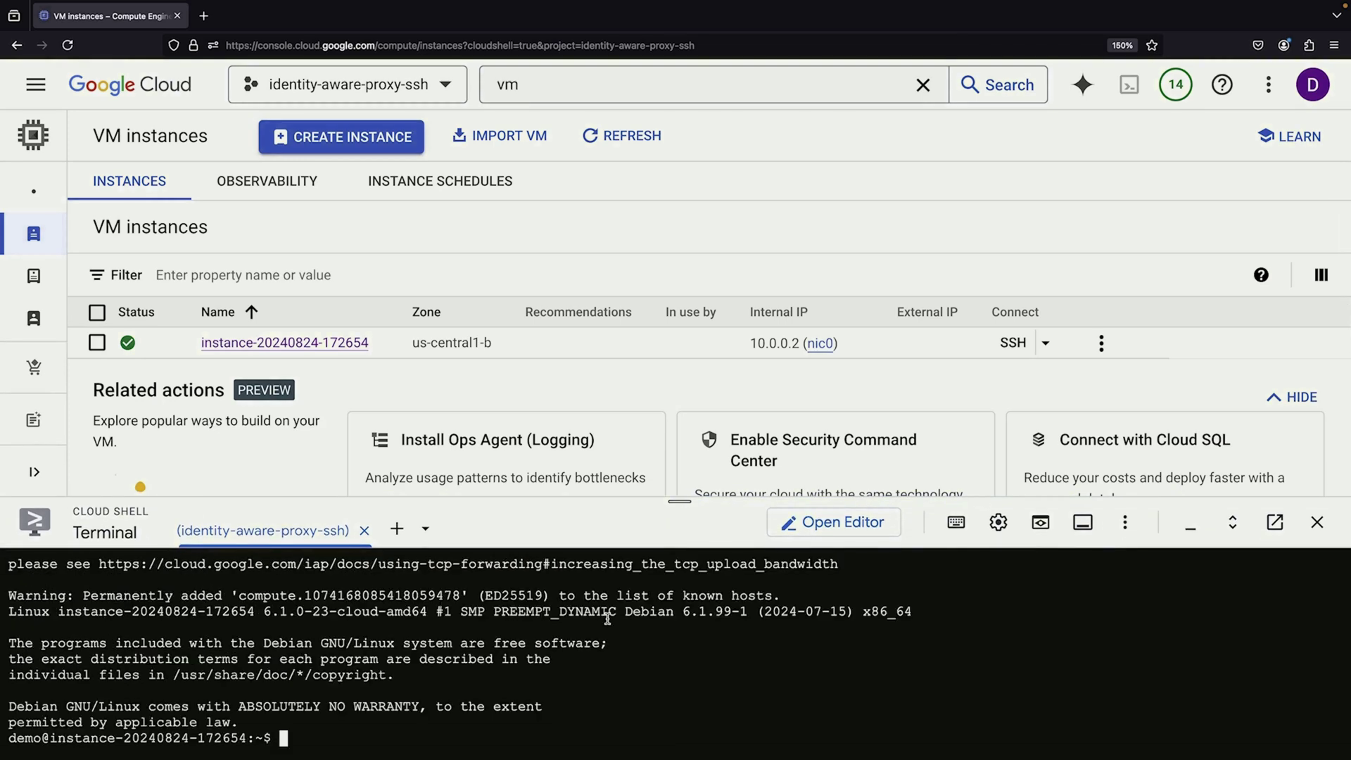
Run ls and hostname on the connected VM to check the connection, and exit the session
type("ls")
key("Return")
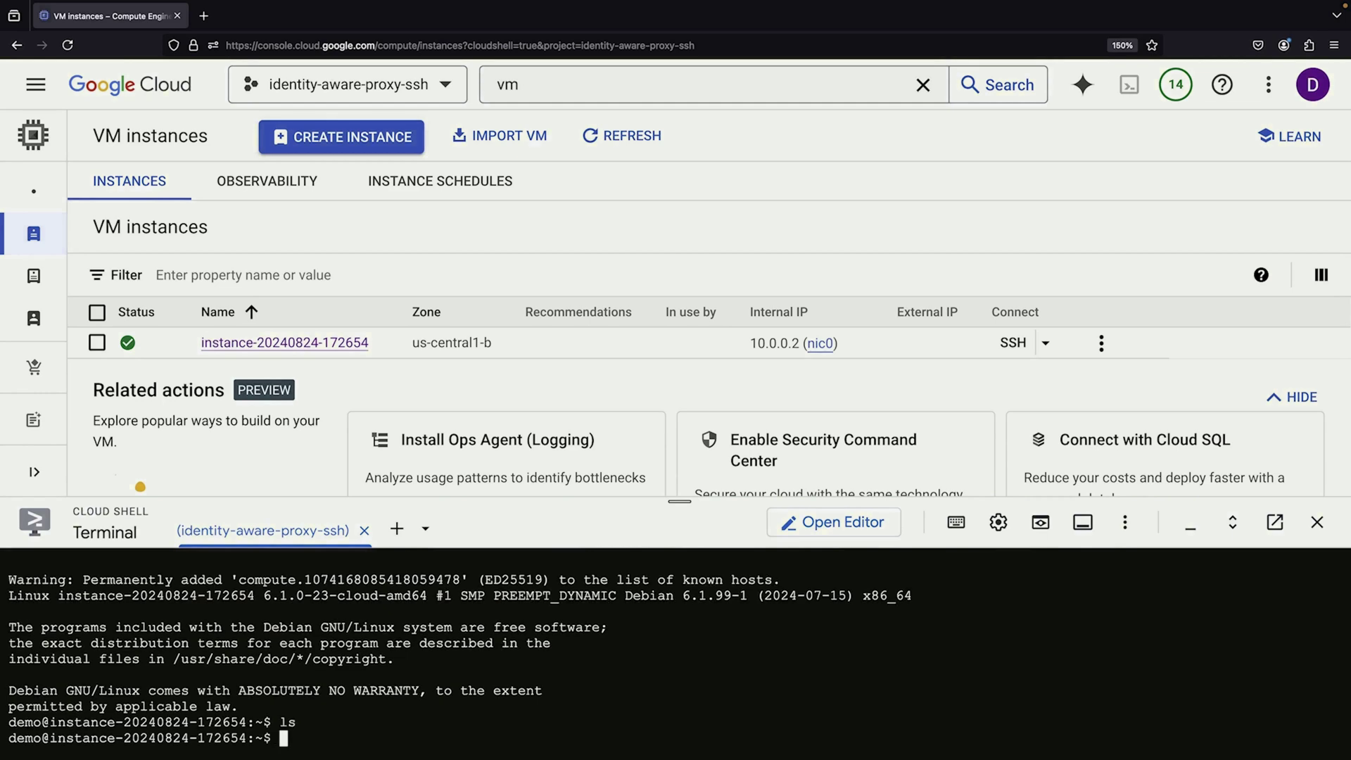
type("hostname")
key("Return")
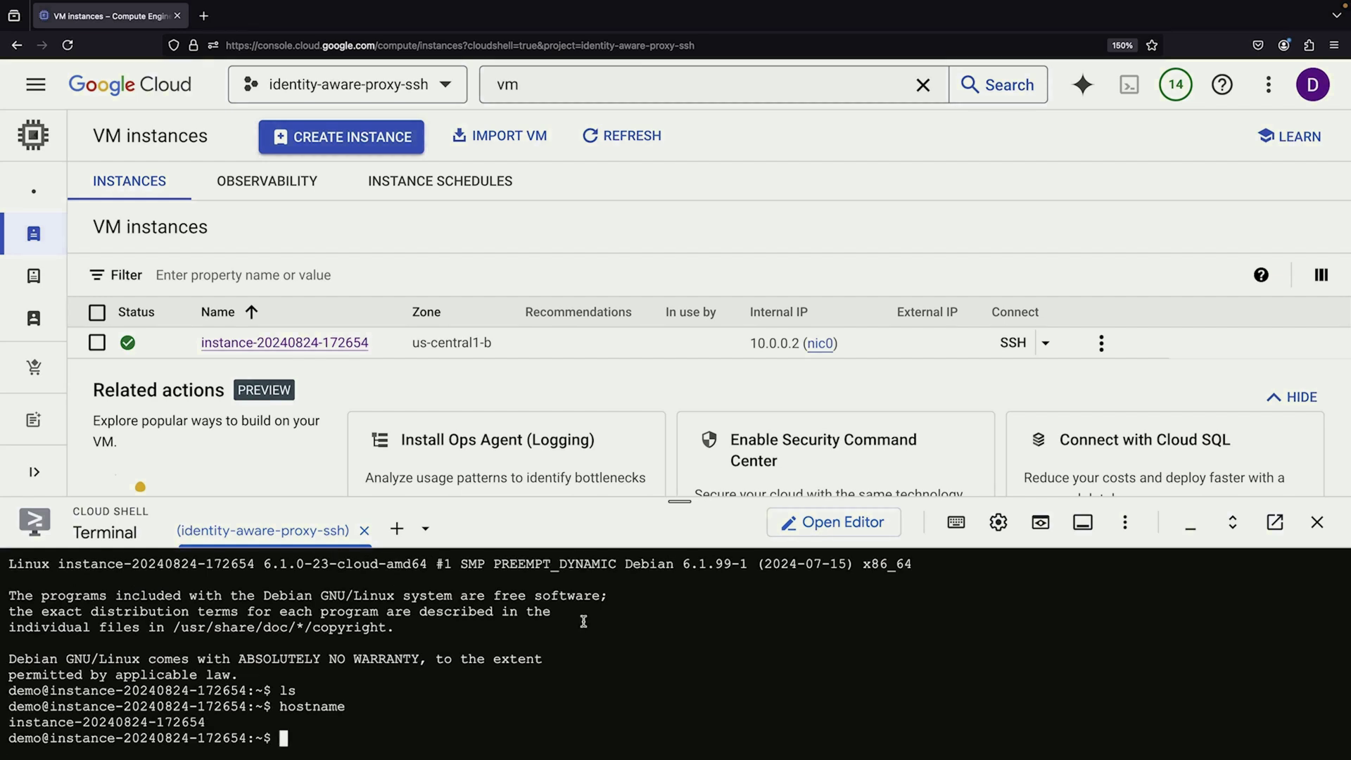
double_click(76, 721)
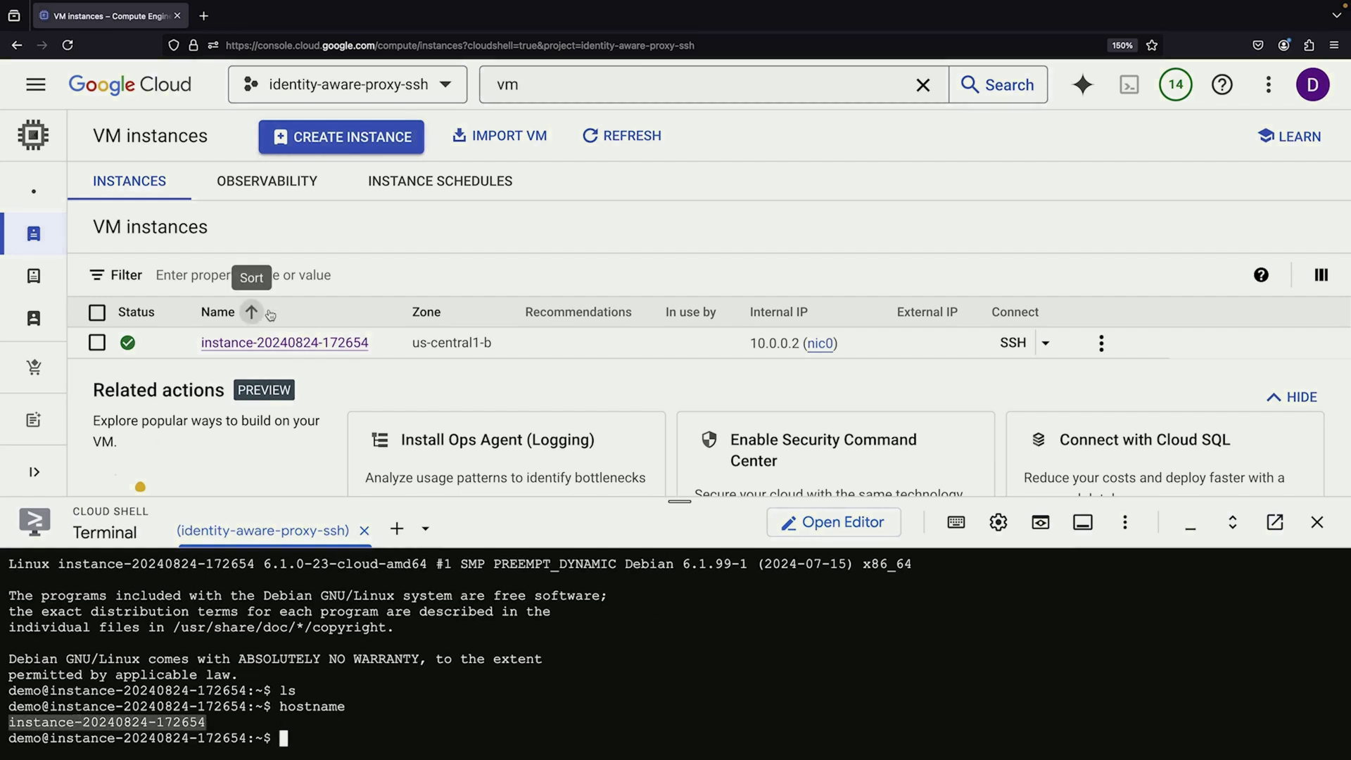
type("exit")
key("Return")
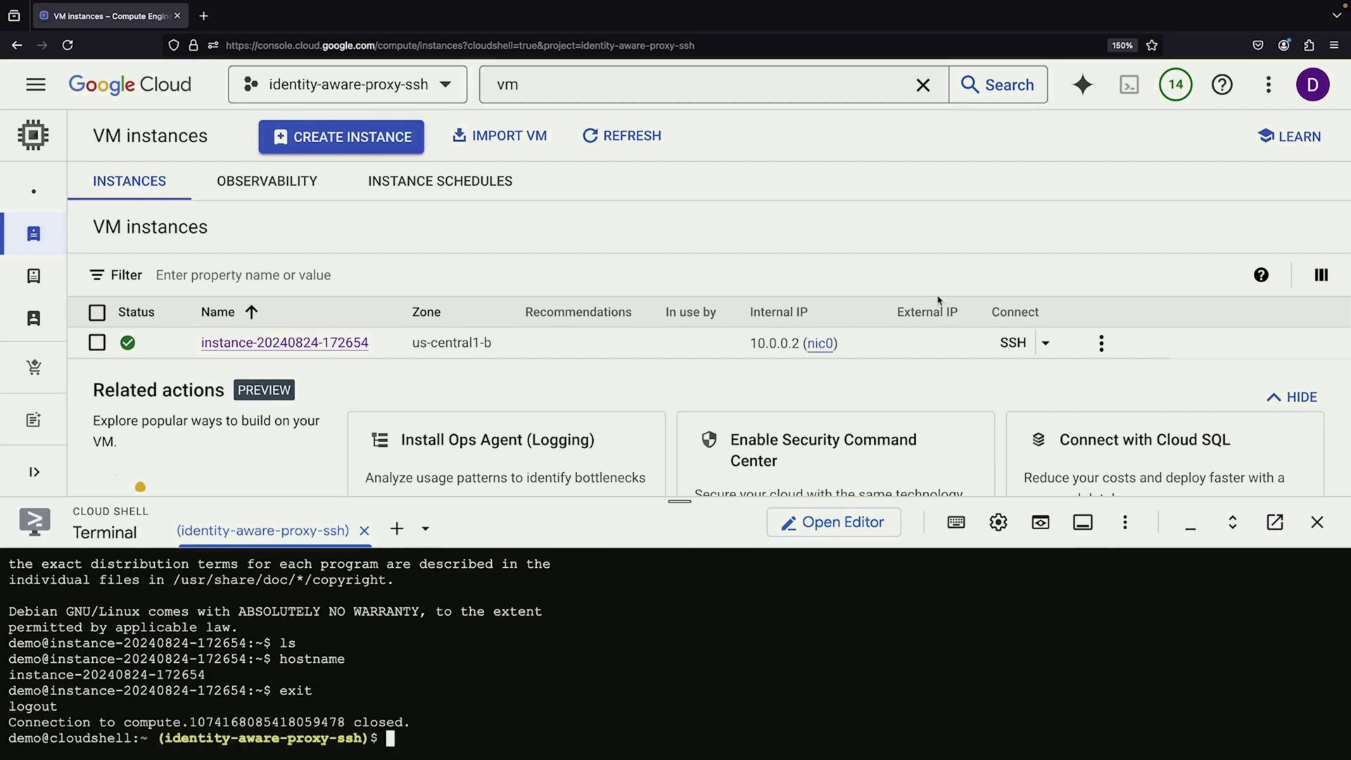
left_click(1013, 343)
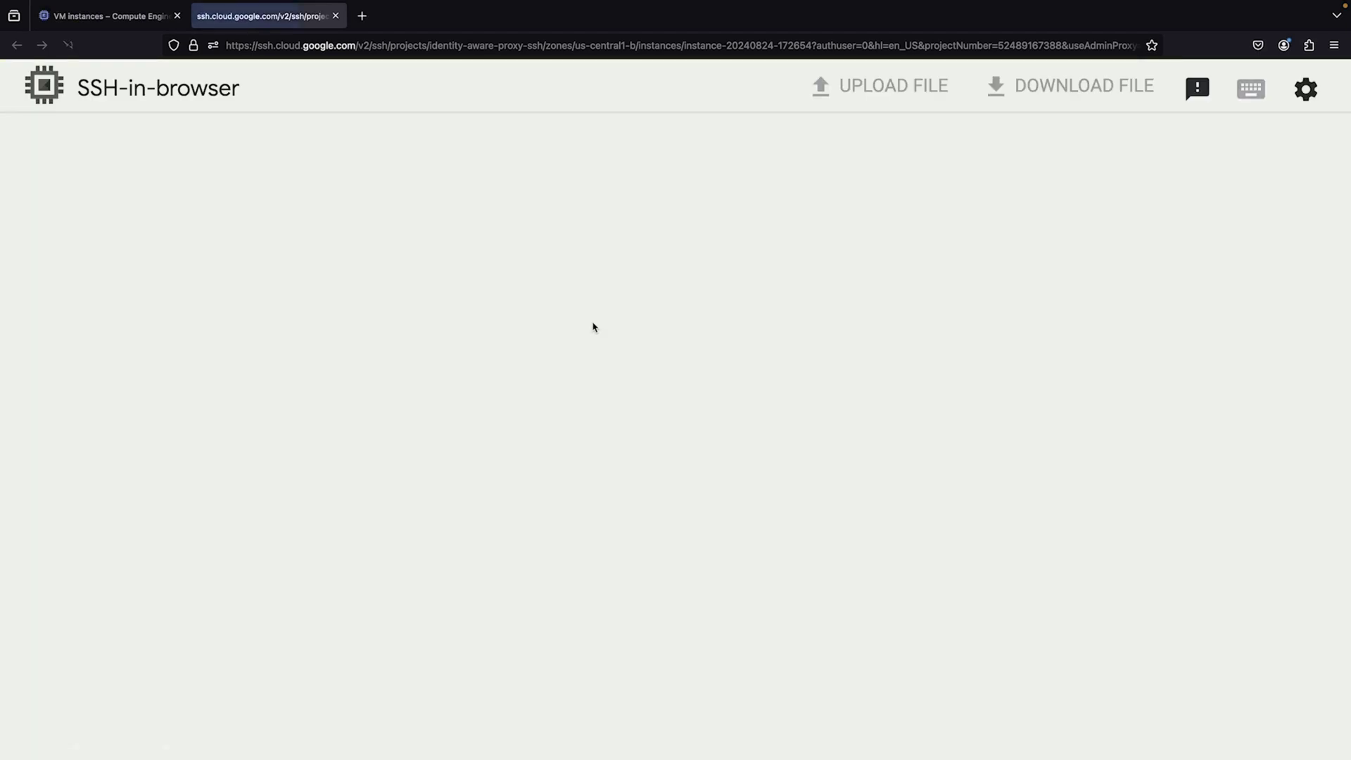
left_click(129, 23)
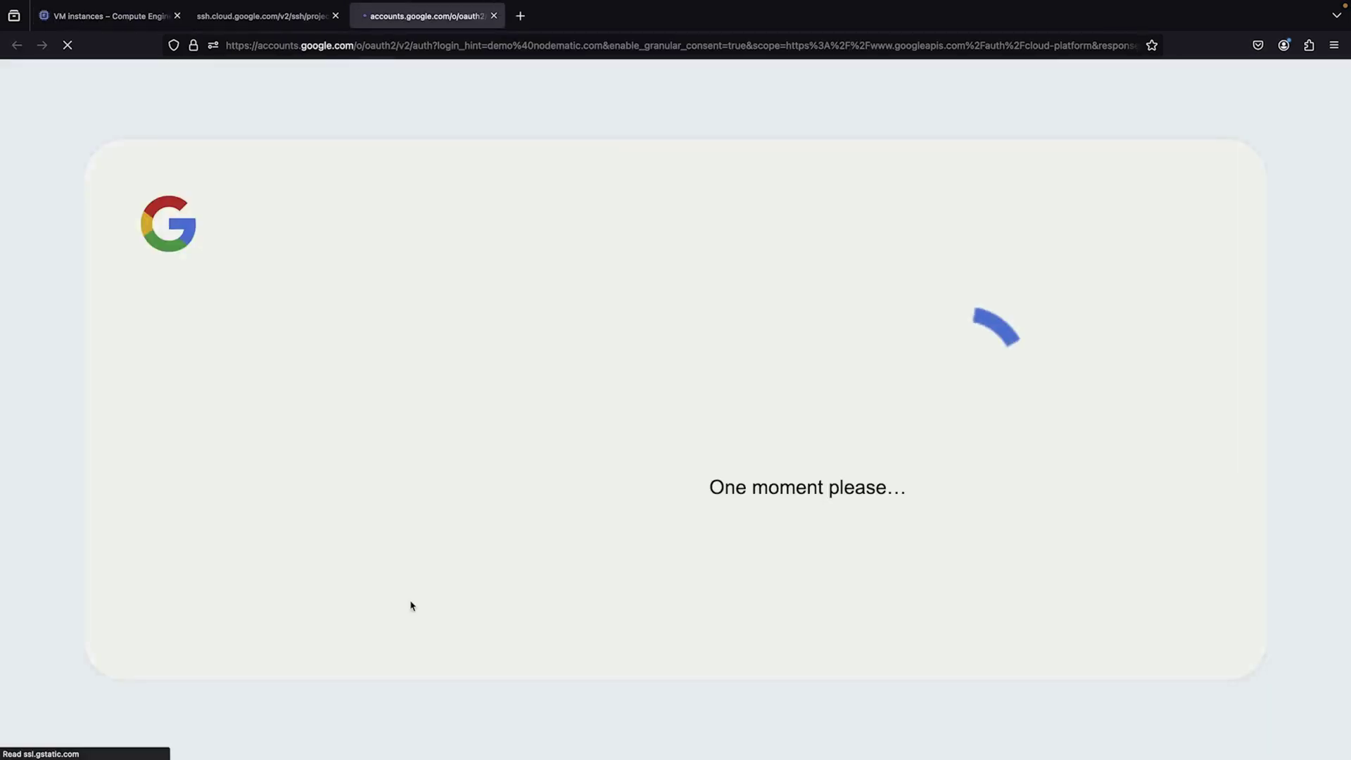
left_click(107, 16)
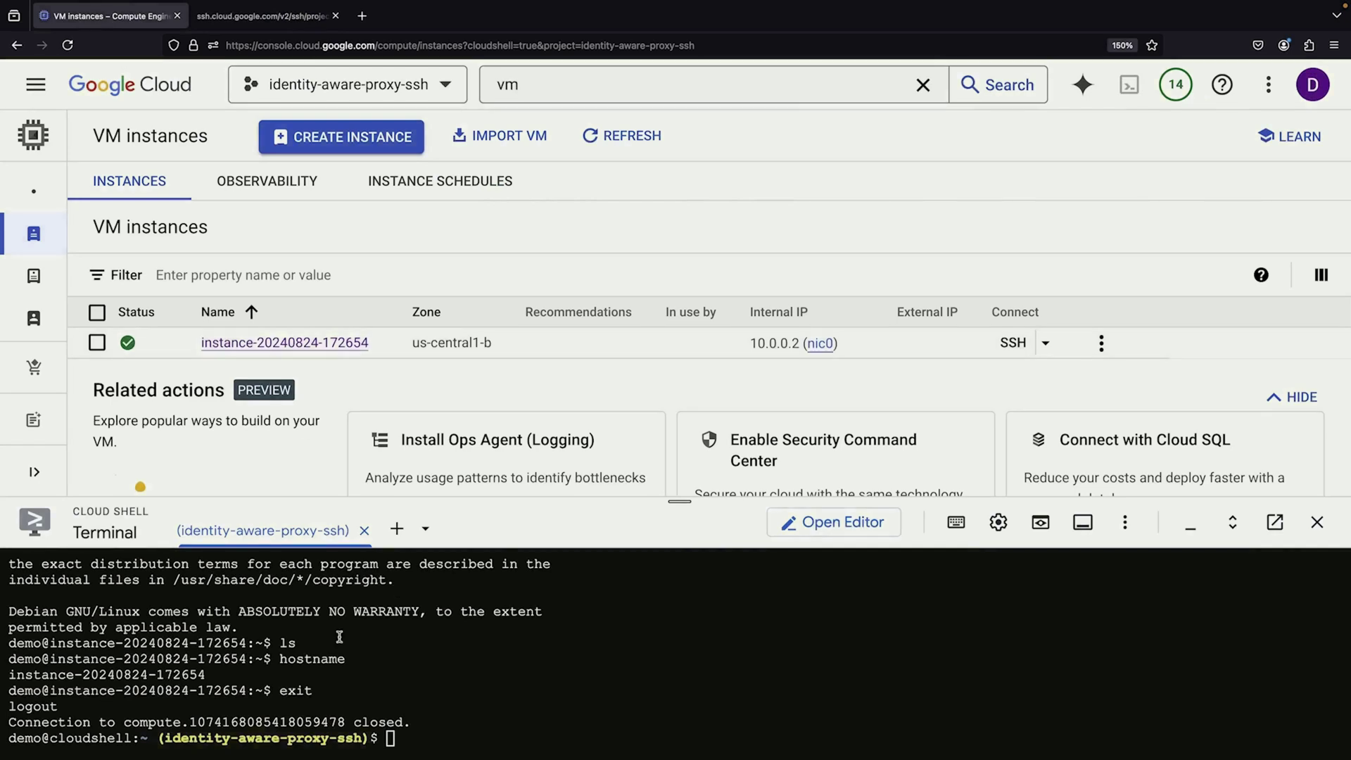
left_click_drag(10, 738, 50, 738)
left_click(387, 722)
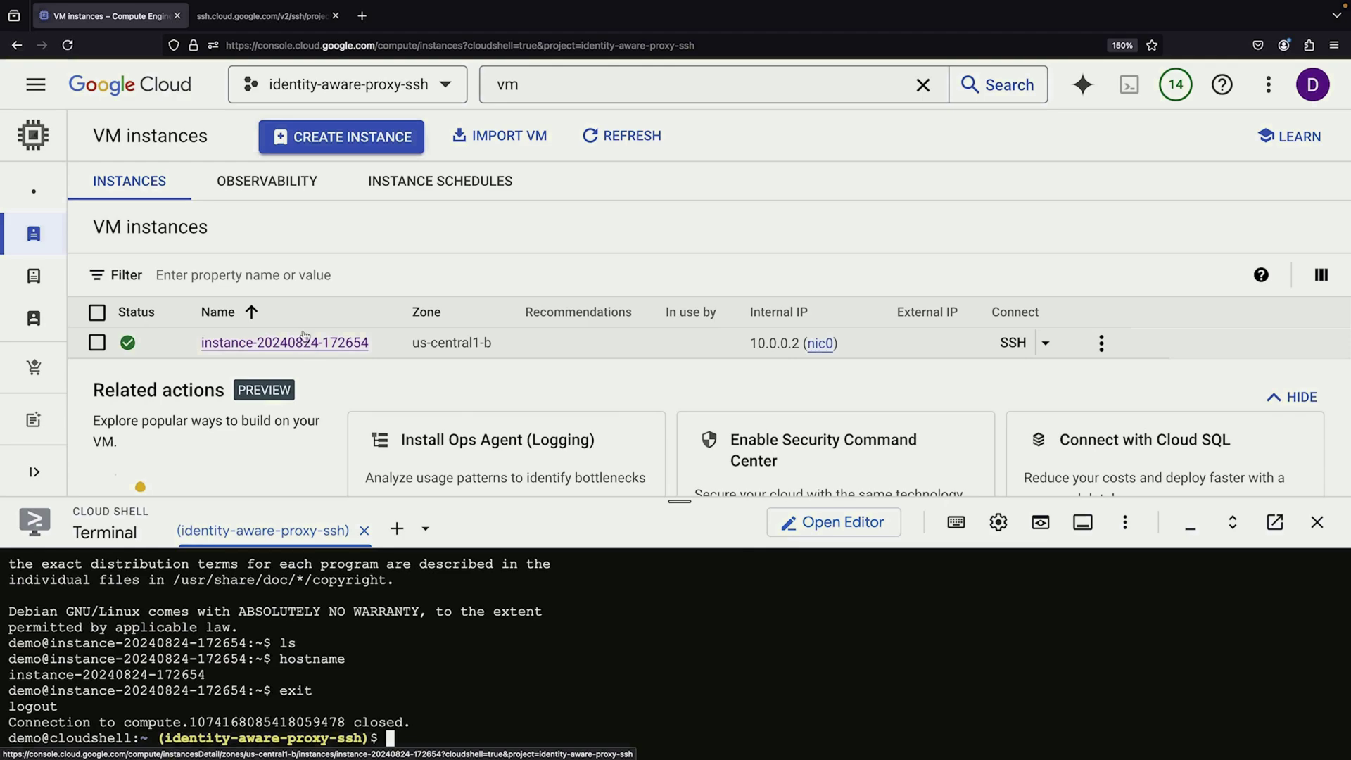
left_click(262, 41)
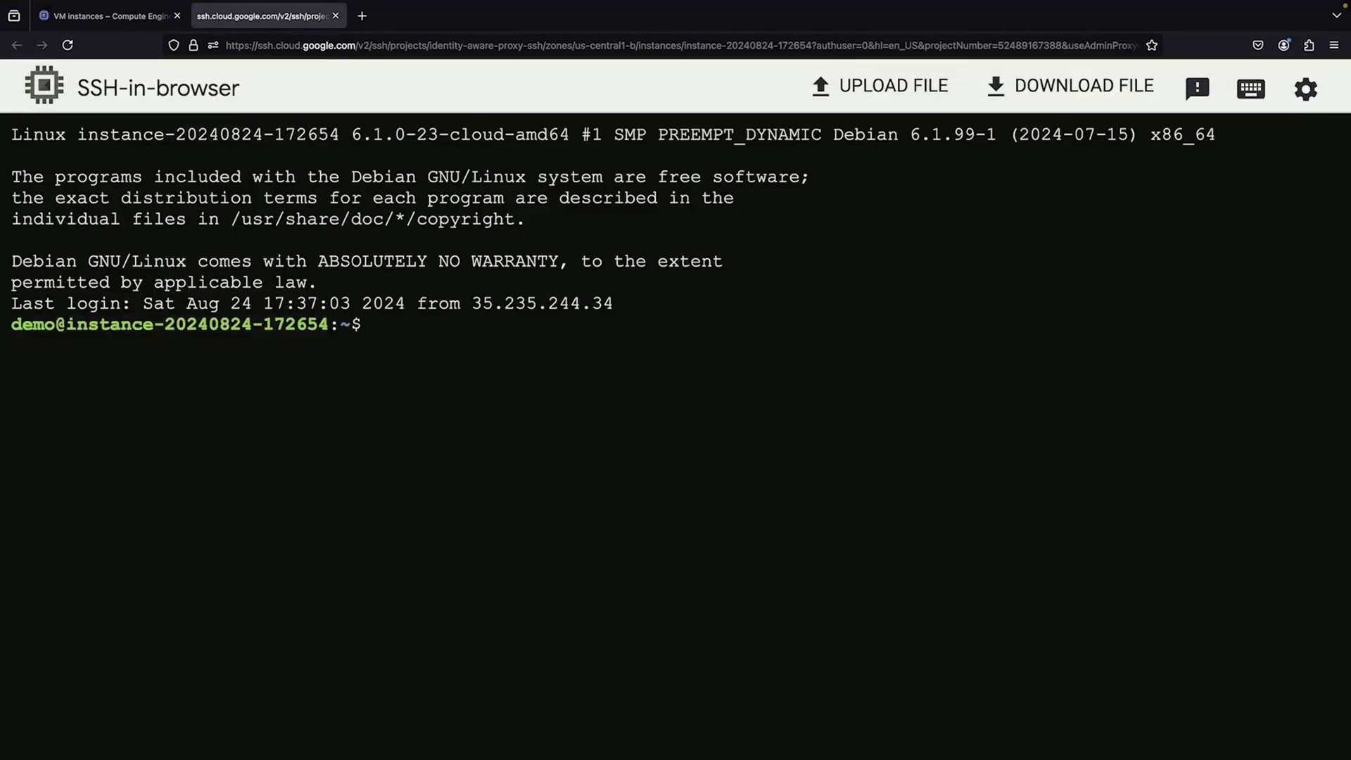
Run hostname in the SSH-in-browser session to check the connected machine, and exit the session
type("hostname")
key("Return")
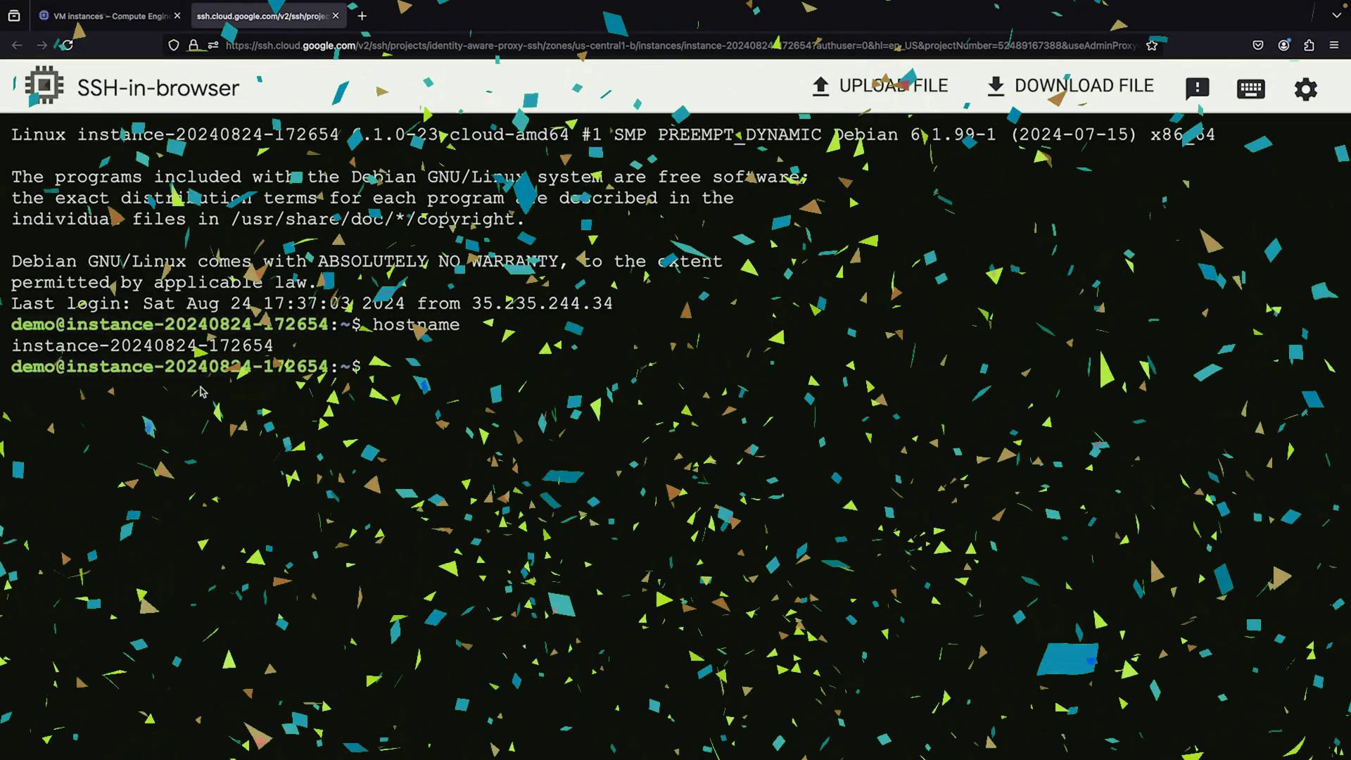
type("exit")
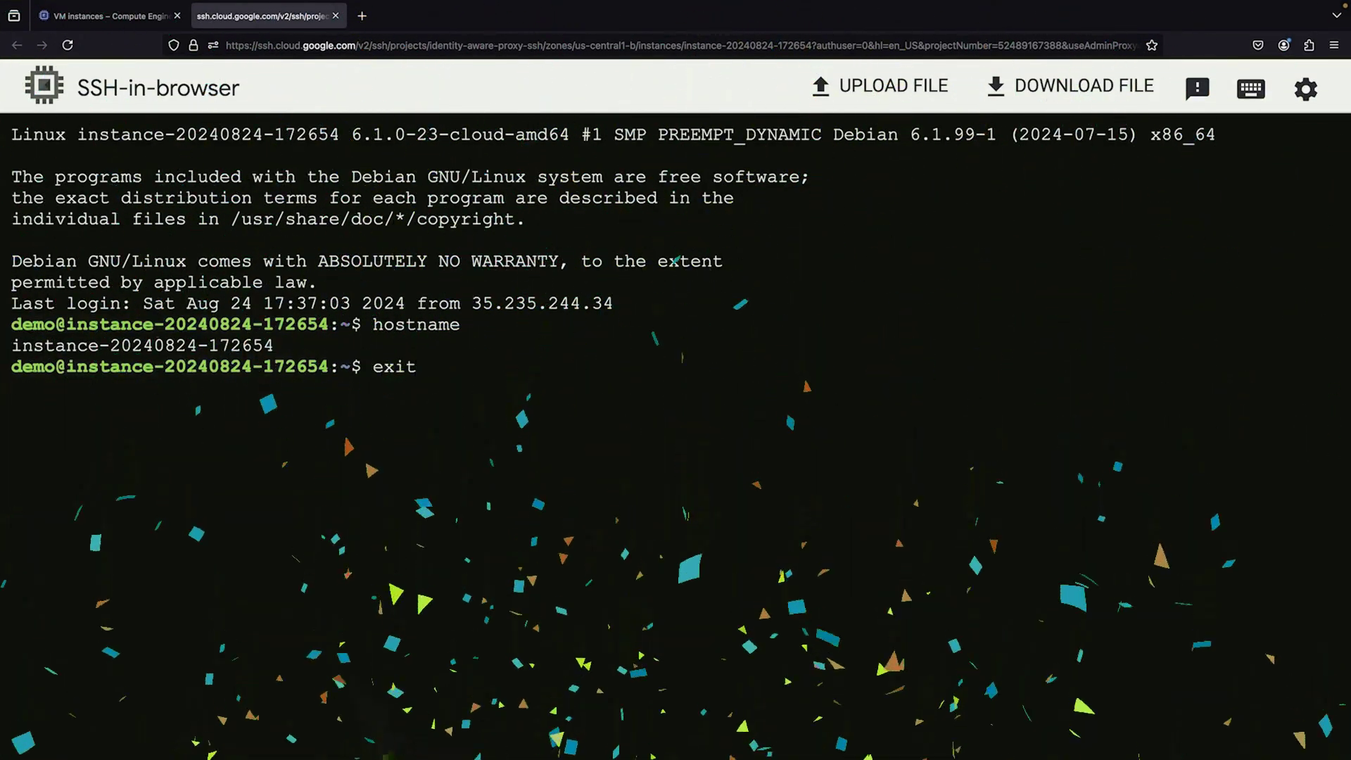
key("Return")
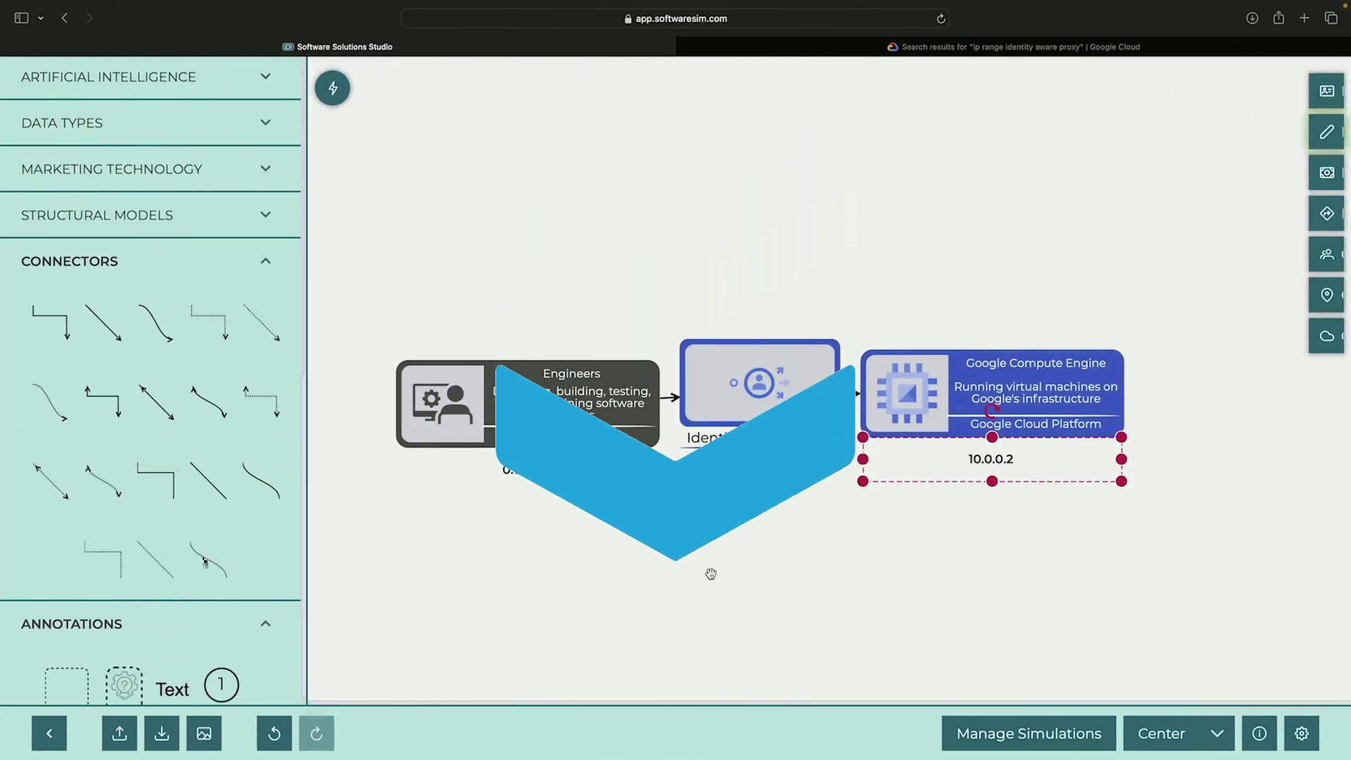
Return to the Software Solutions Studio architecture diagram and deselect the 10.0.0.2 label
left_click(816, 549)
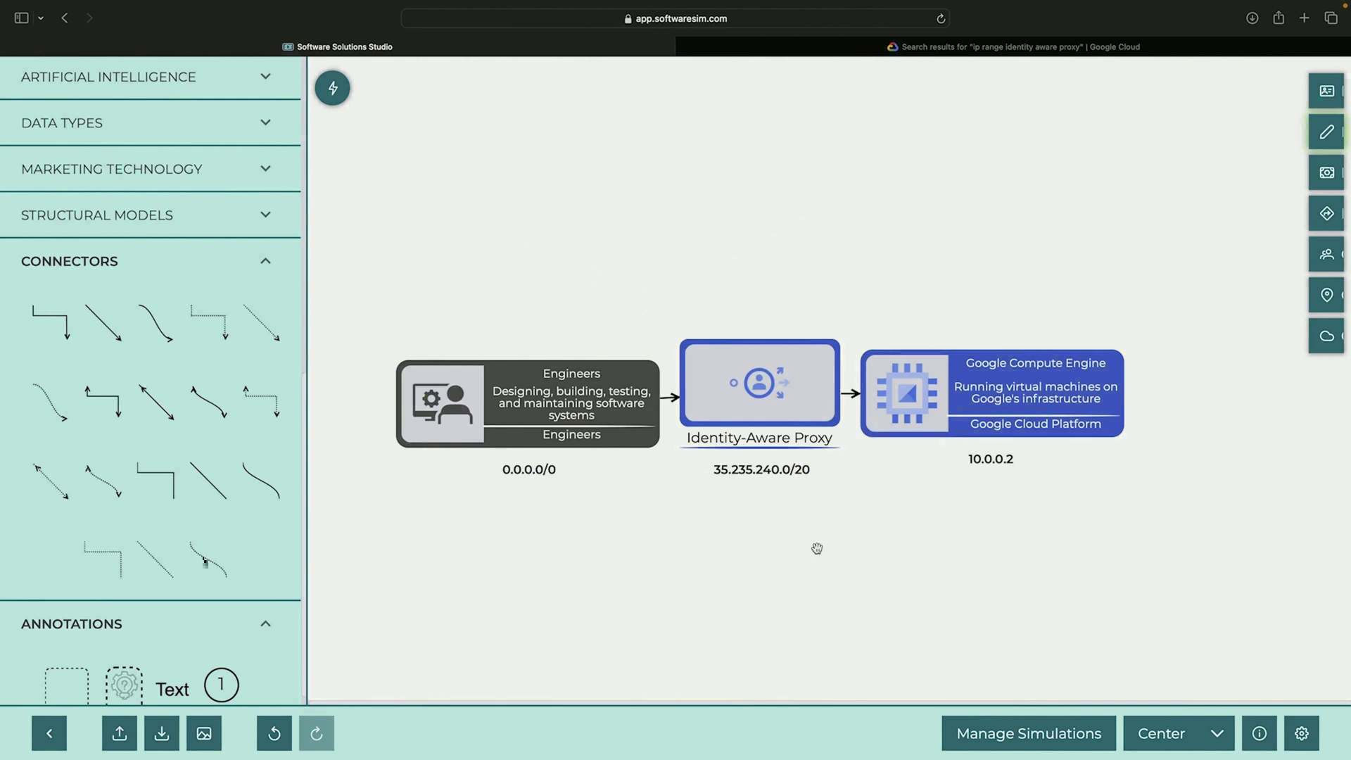